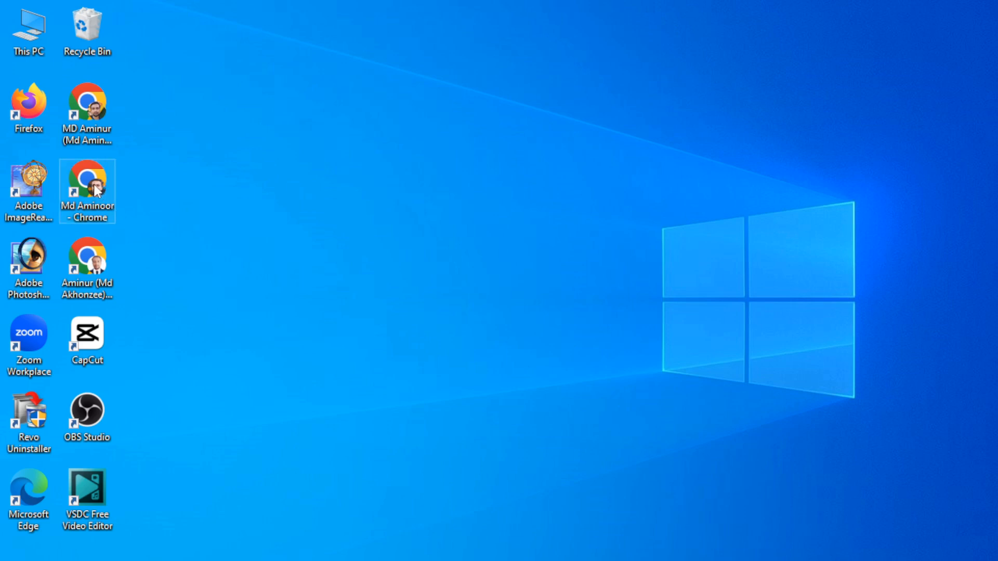
# Open Chrome with the third profile shortcut on the desktop, maximize its window, and load Facebook
pyautogui.doubleClick(94, 261)
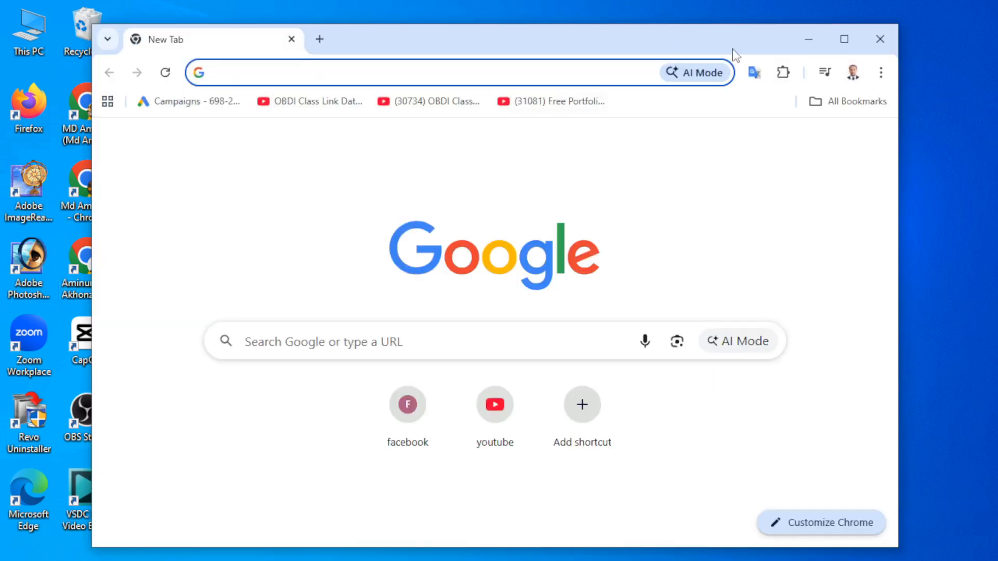
pyautogui.click(844, 39)
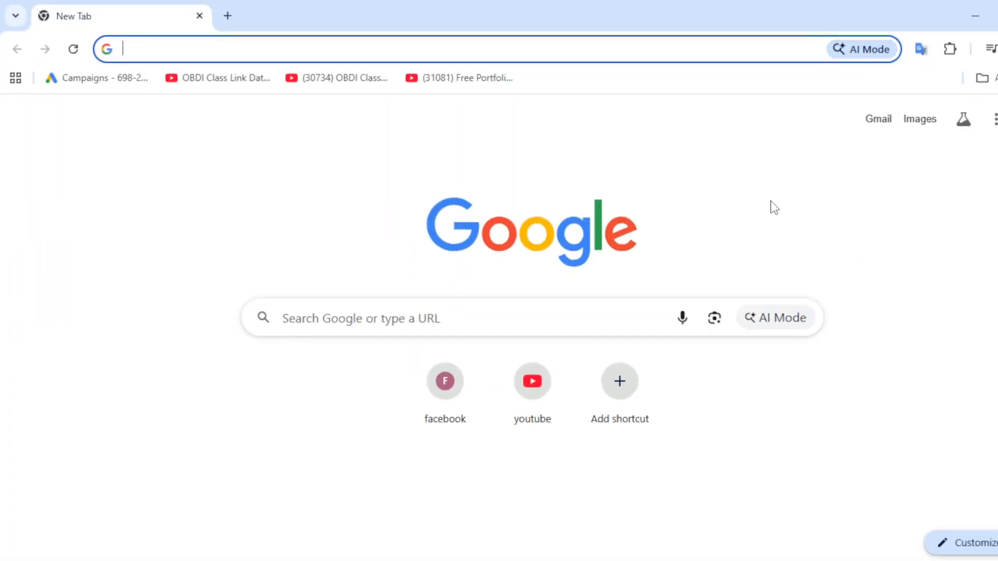
pyautogui.click(442, 398)
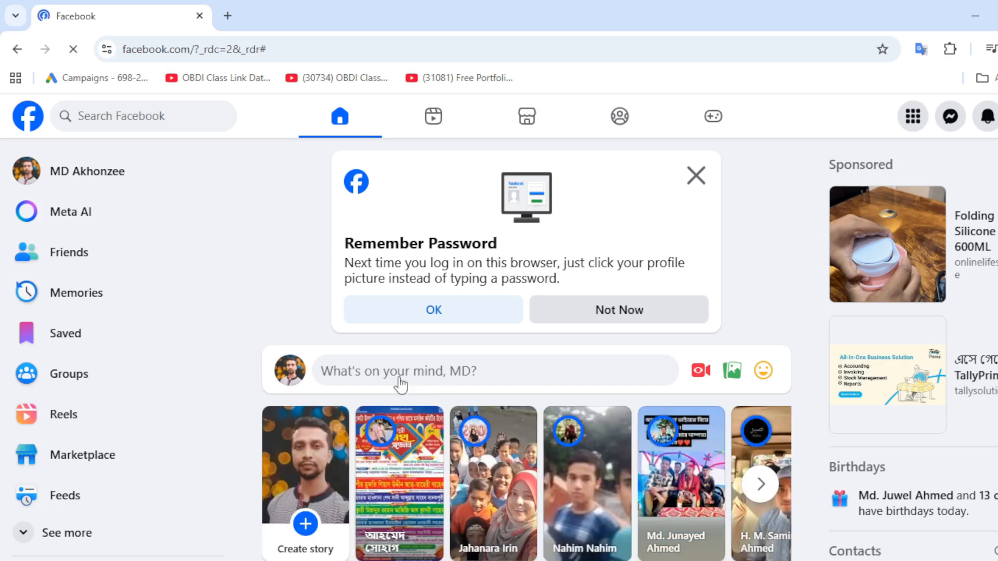
# Open Ads Manager from Facebook's home page, then return to the Facebook home page
pyautogui.scroll(-3, 192, 258)
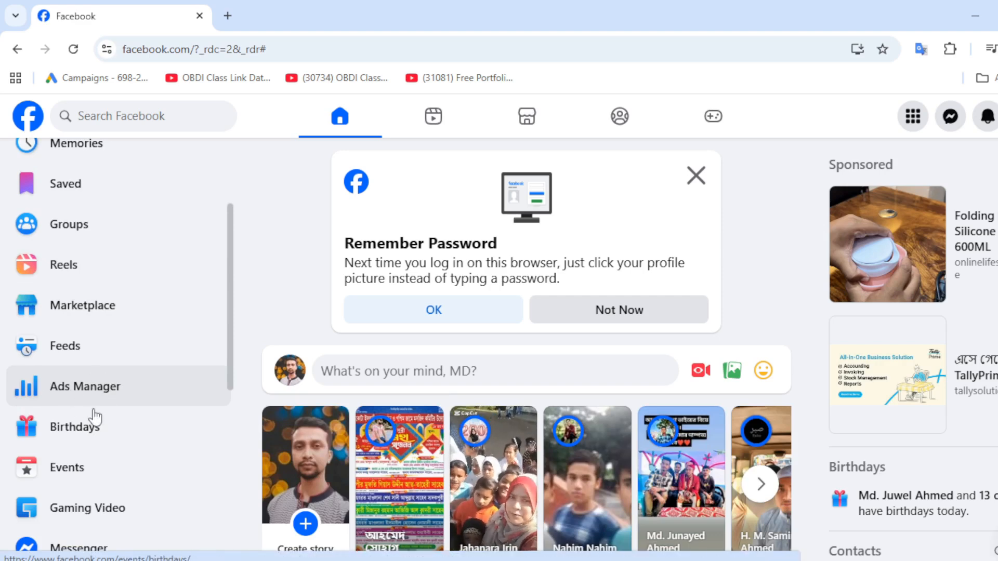
pyautogui.click(90, 390)
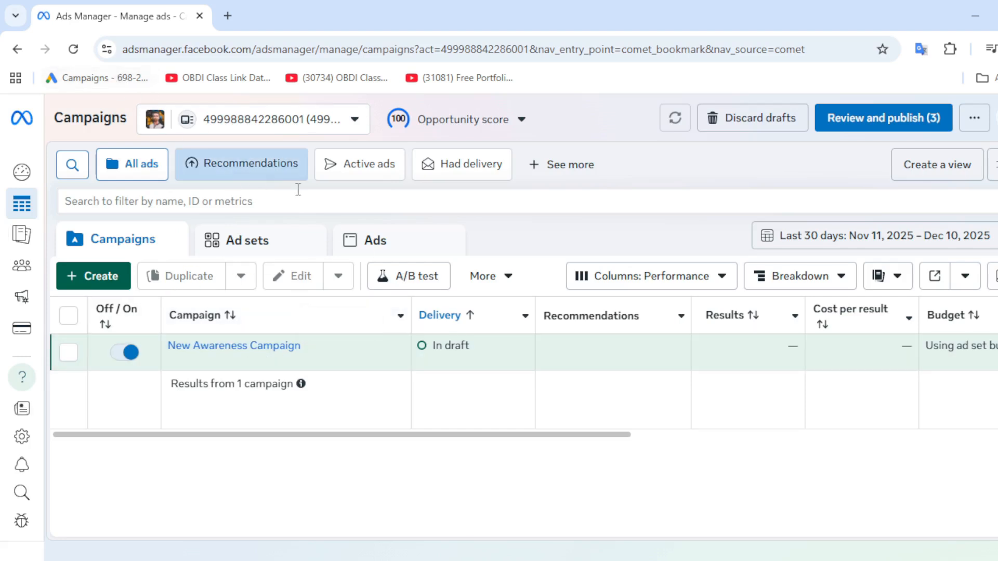
pyautogui.click(17, 51)
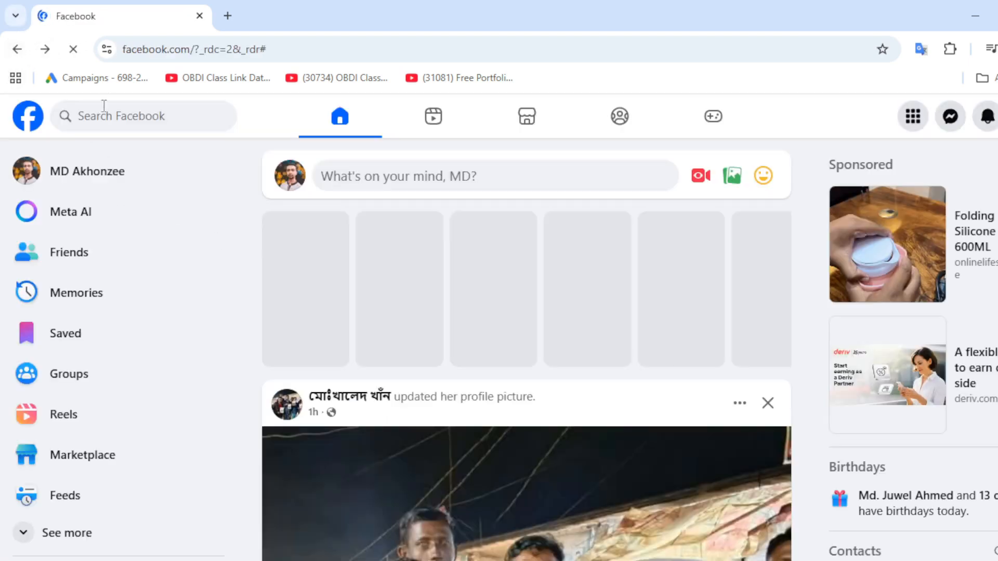
# Search Google for "facebook ads manager" in a new browser tab
pyautogui.click(227, 16)
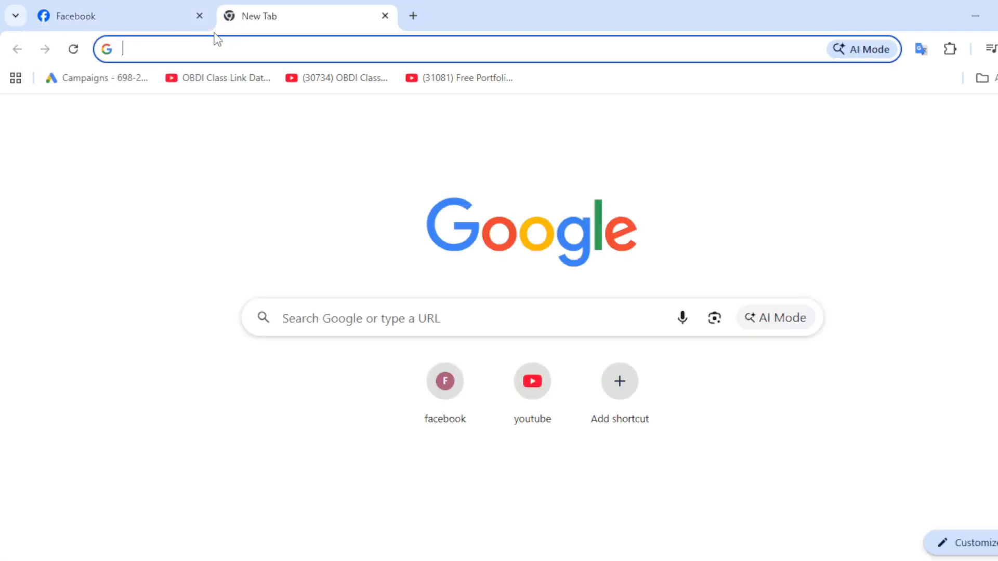
pyautogui.click(203, 46)
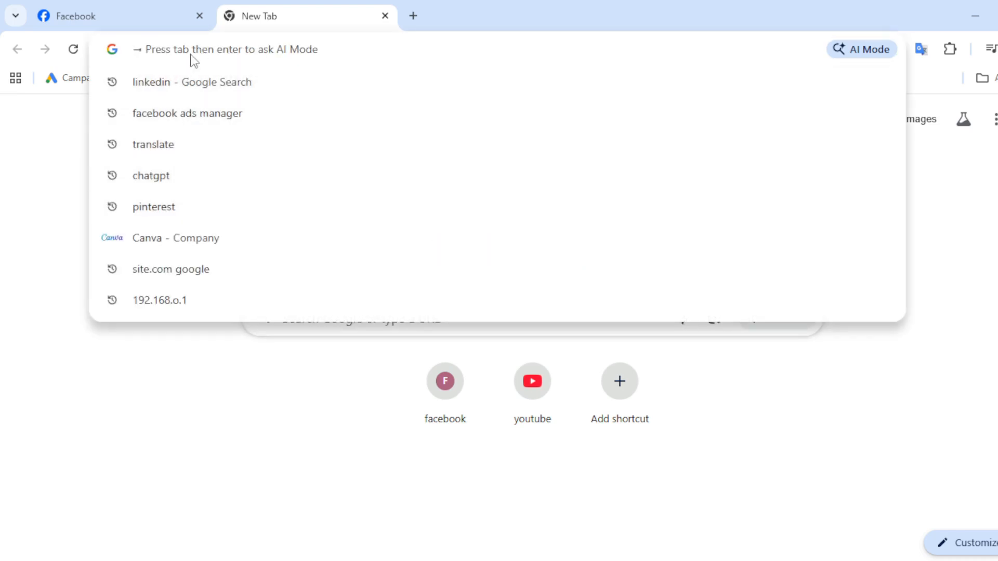
pyautogui.write('fac')
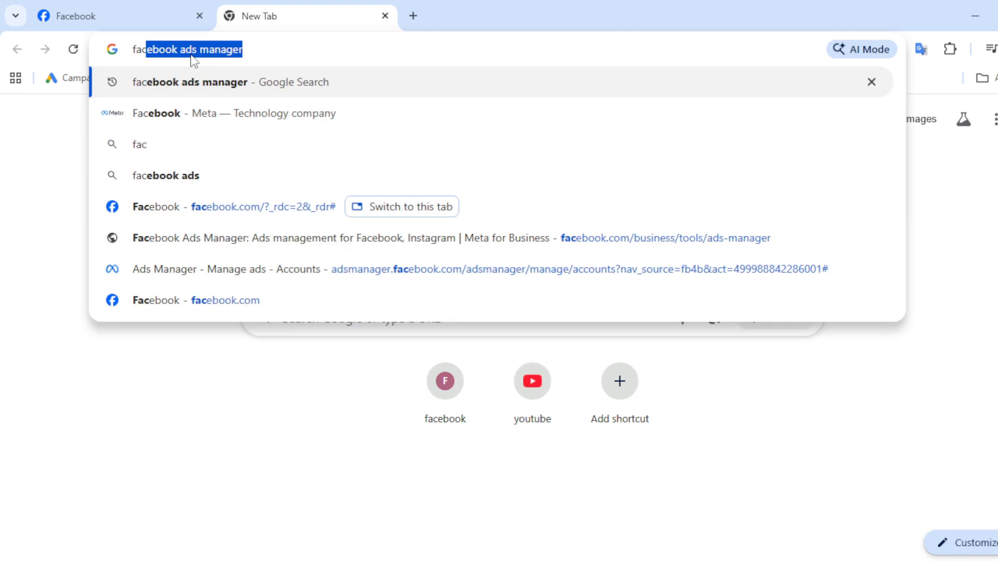
pyautogui.write('e')
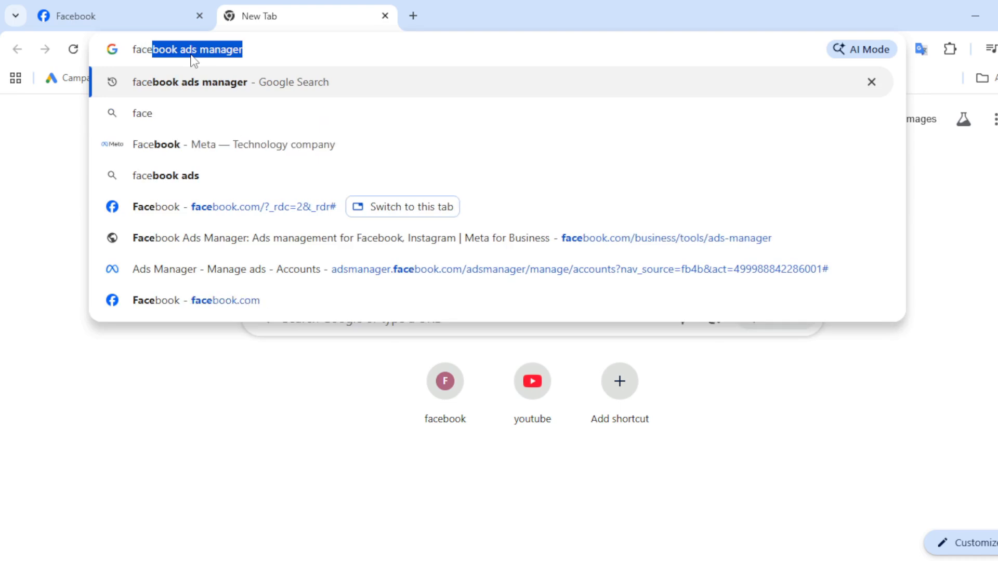
pyautogui.press('Return')
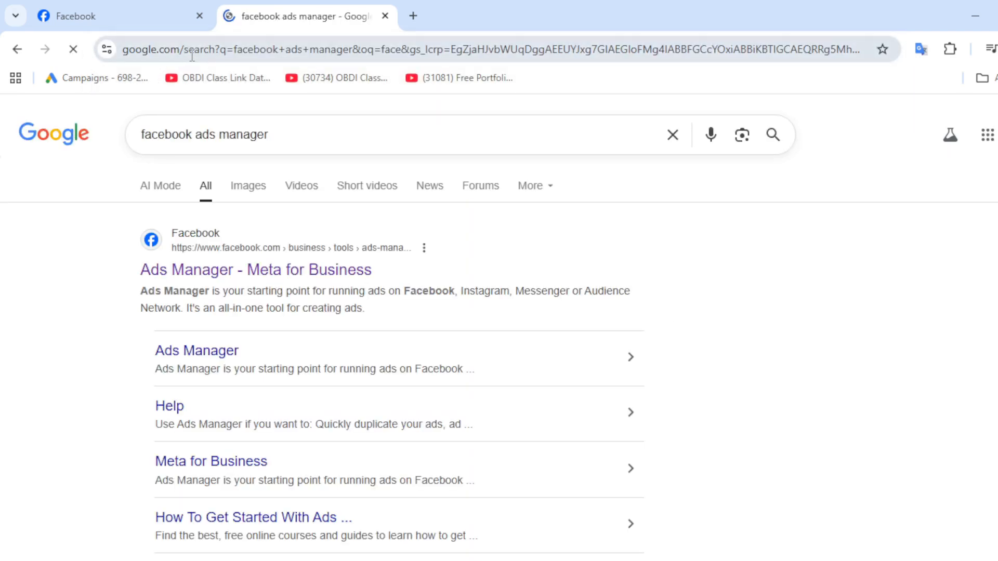
# Open the Ads Manager - Meta for Business result, enter Ads Manager, and show its Campaigns page
pyautogui.click(196, 281)
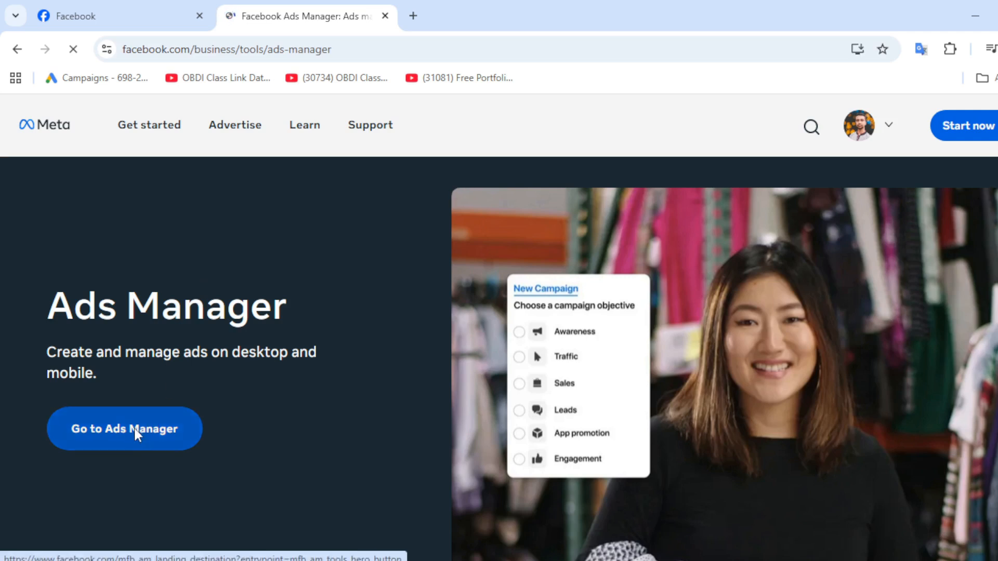
pyautogui.click(134, 429)
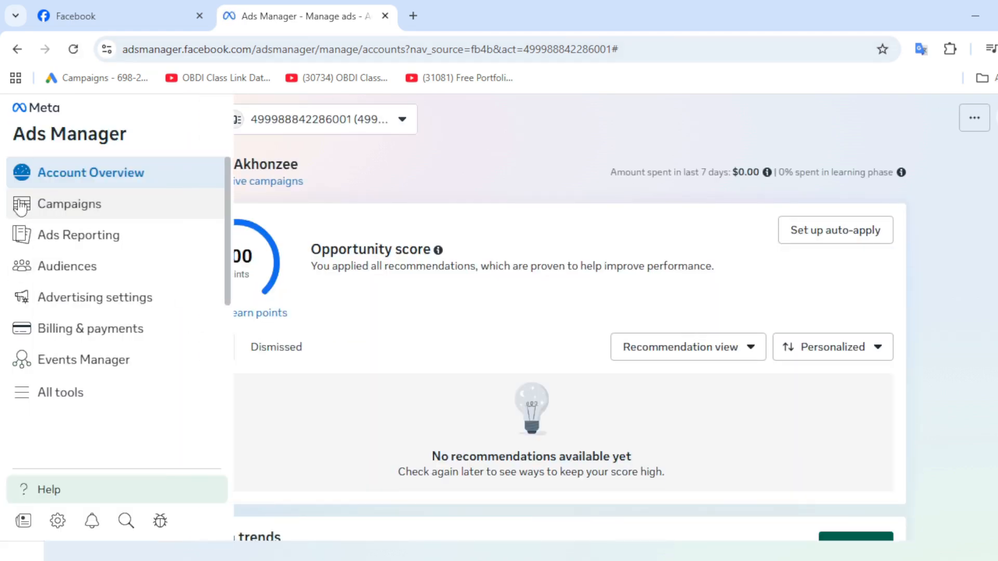
pyautogui.click(21, 204)
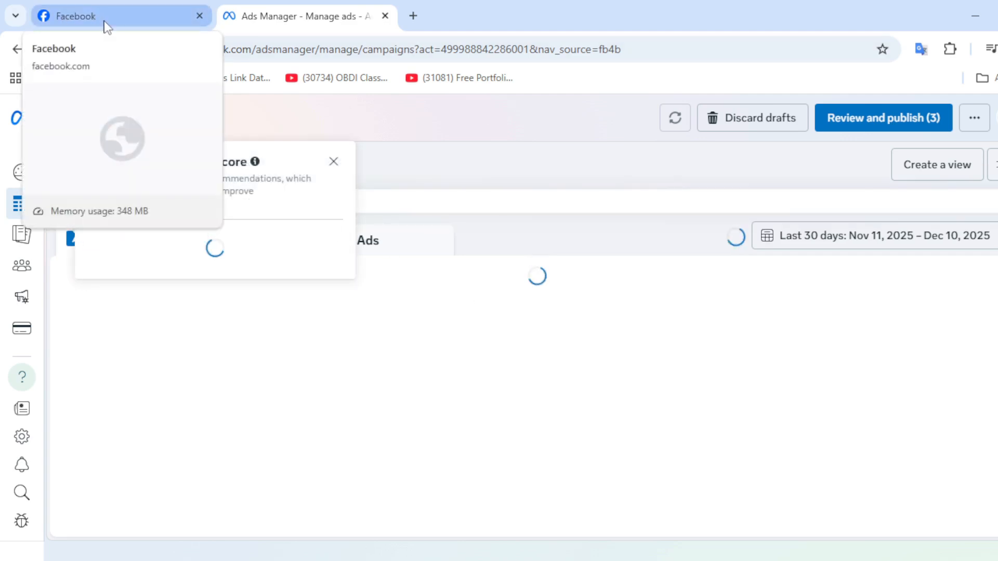
# Check the Ads Manager shortcut in Facebook's expanded navigation list and return to the Ads Manager tab
pyautogui.click(141, 20)
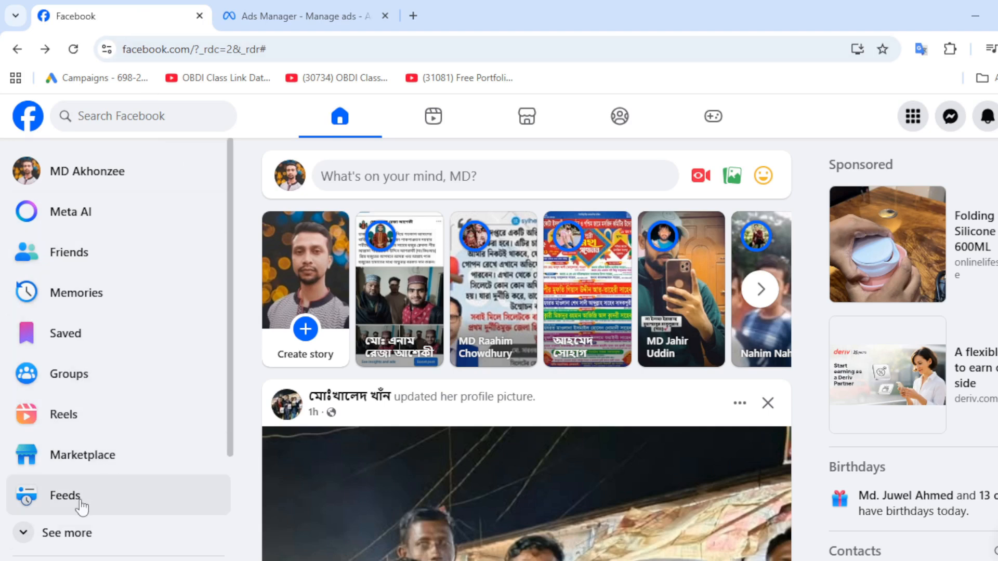
pyautogui.click(73, 533)
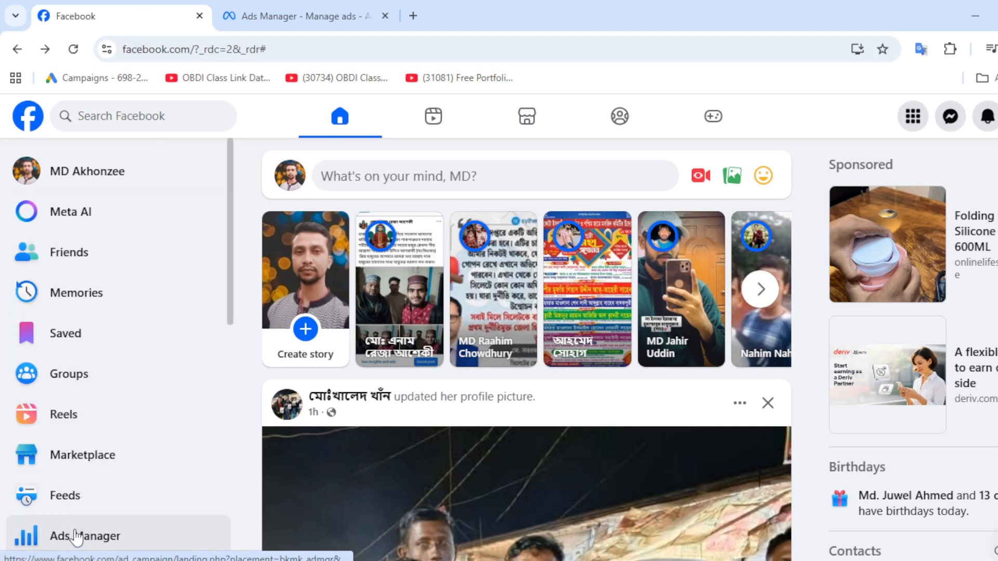
pyautogui.click(300, 15)
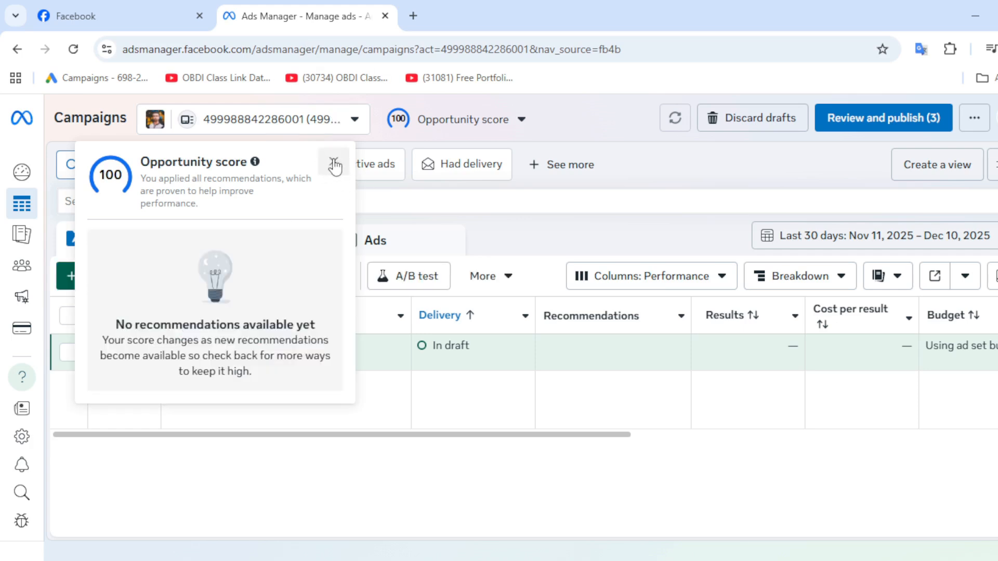
# Dismiss the Opportunity score pop-up and delete the draft campaign "New Awareness Campaign"
pyautogui.click(335, 166)
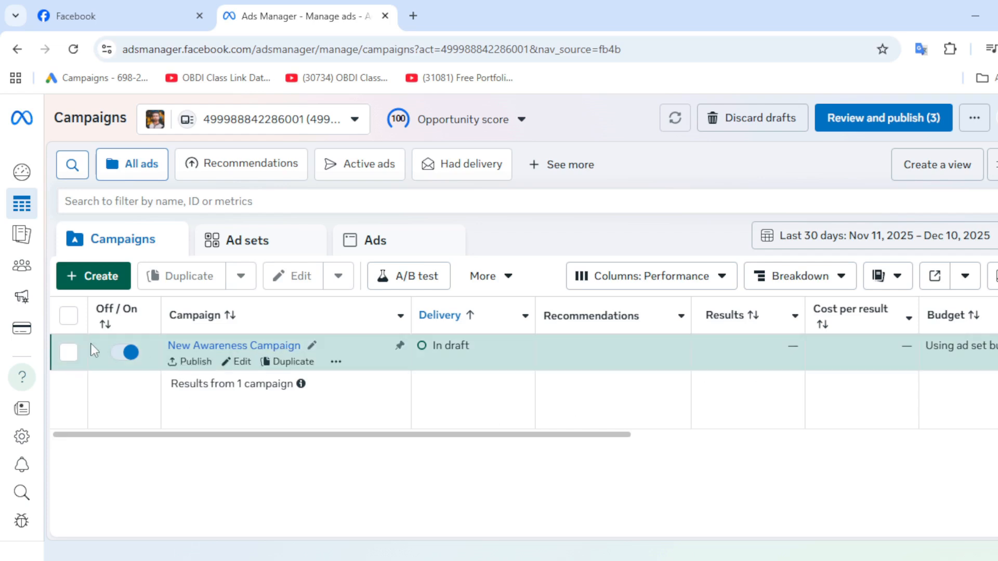
pyautogui.click(69, 353)
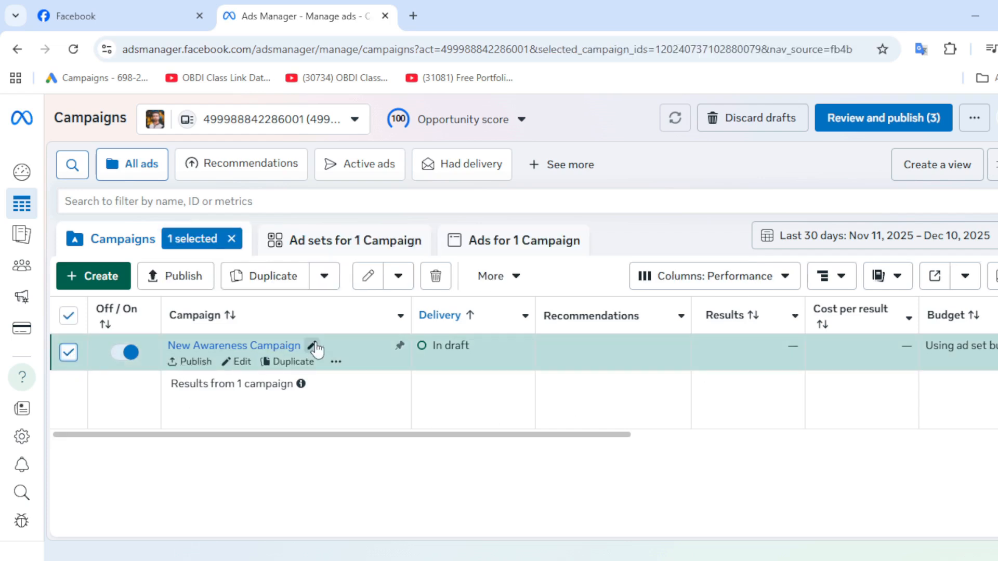
pyautogui.click(436, 277)
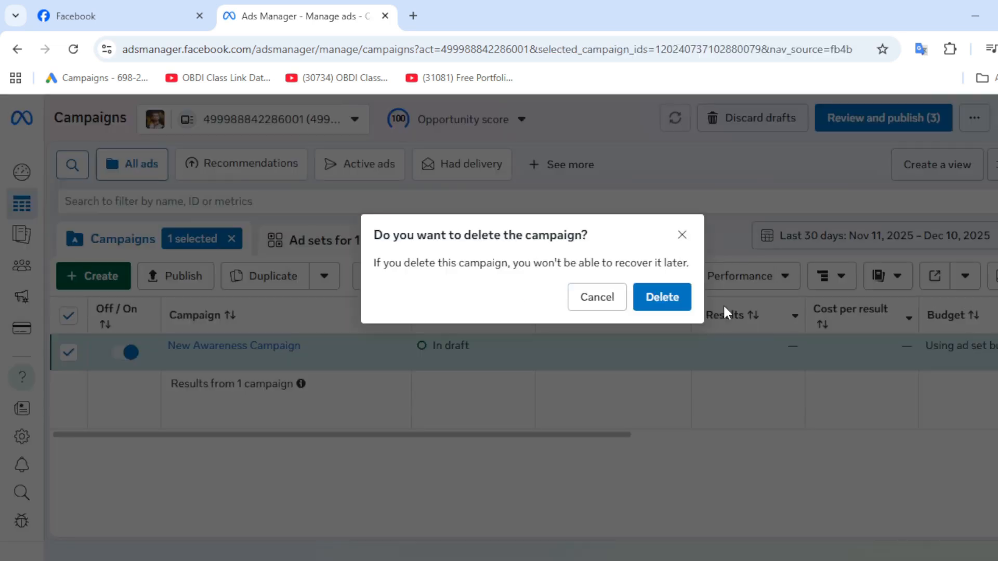
pyautogui.click(664, 300)
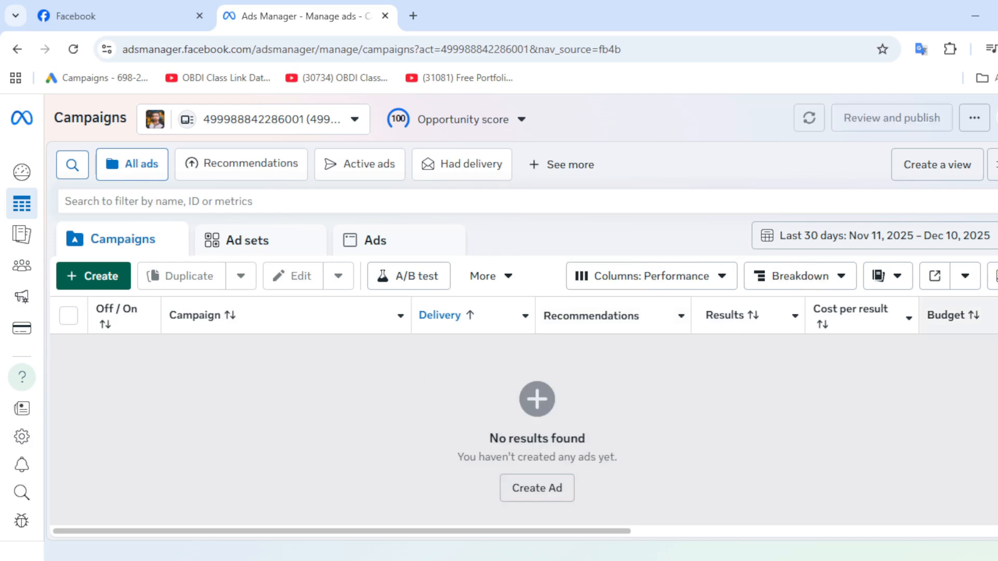
# Create a new Auction campaign with the Awareness objective
pyautogui.click(90, 277)
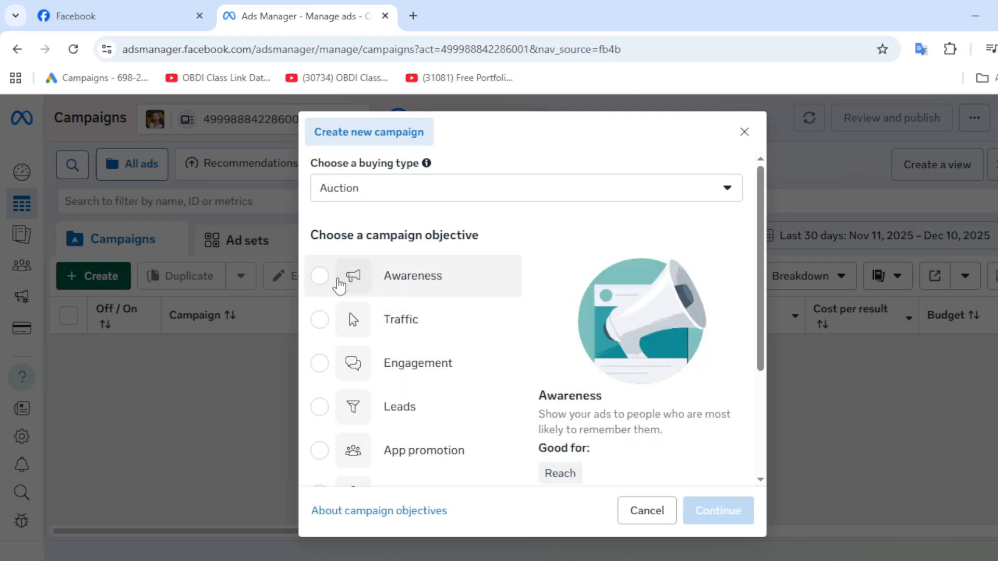
pyautogui.click(321, 277)
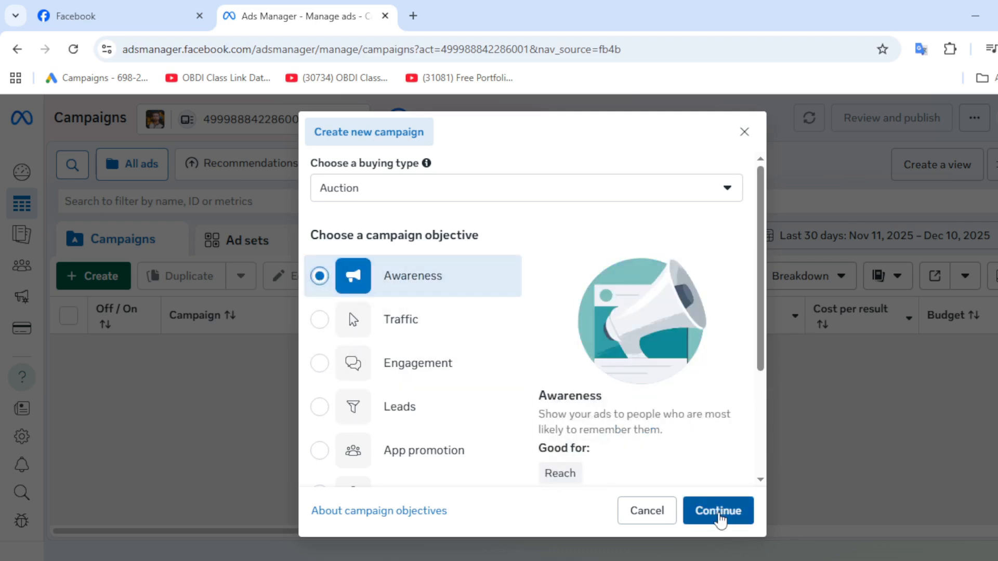
pyautogui.click(718, 511)
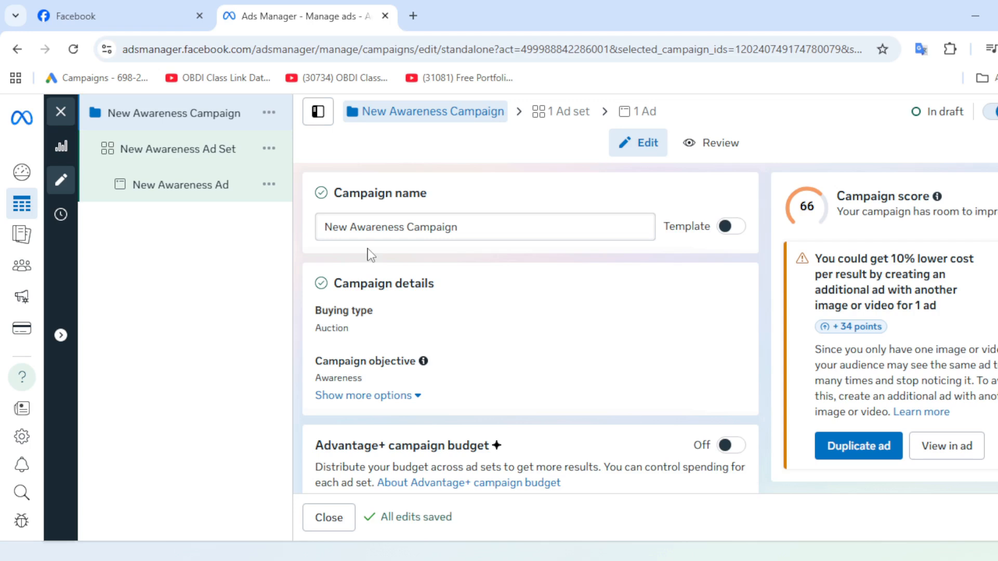
# Rename the campaign as "New Awareness Campaign-1"
pyautogui.click(477, 228)
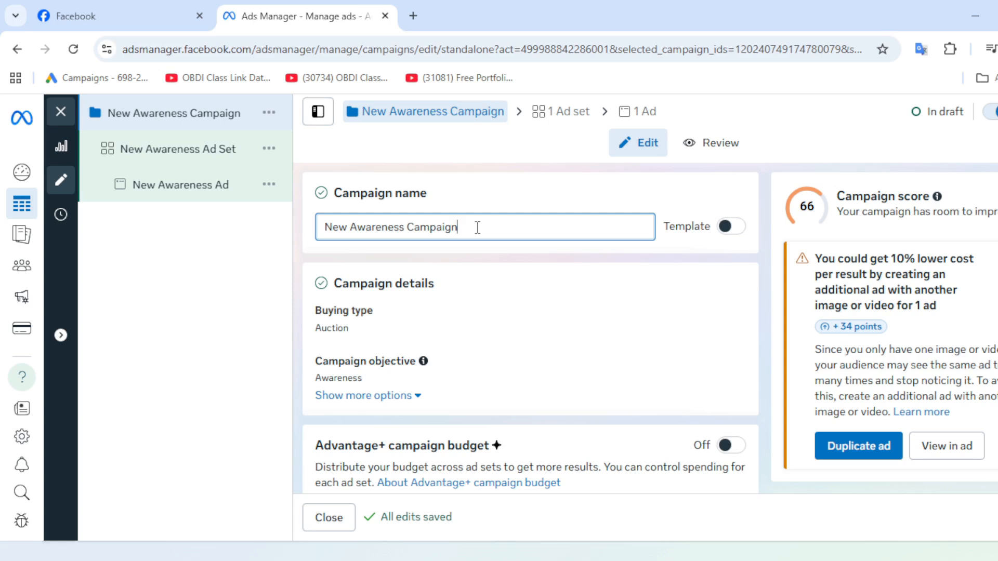
pyautogui.write('-')
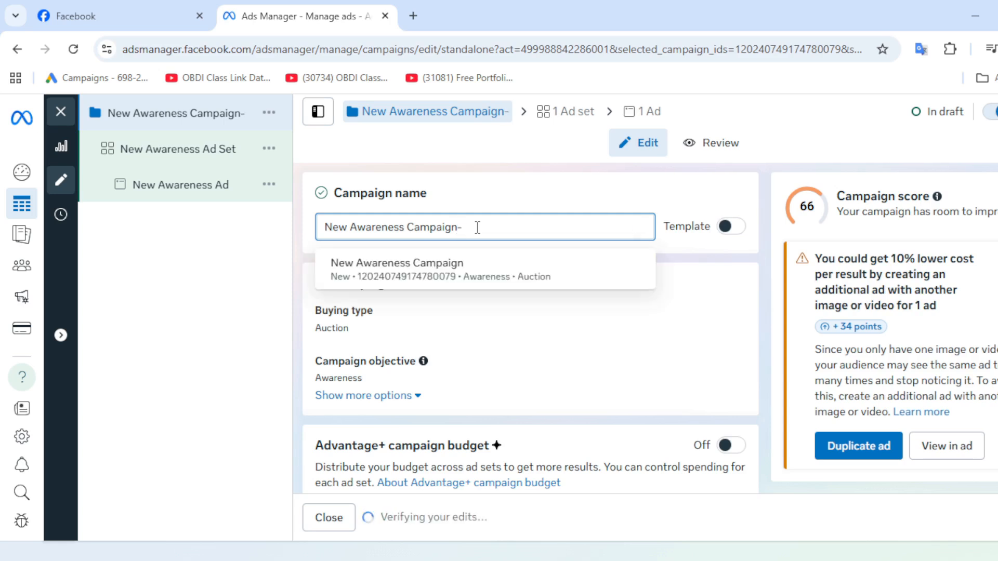
pyautogui.write('1')
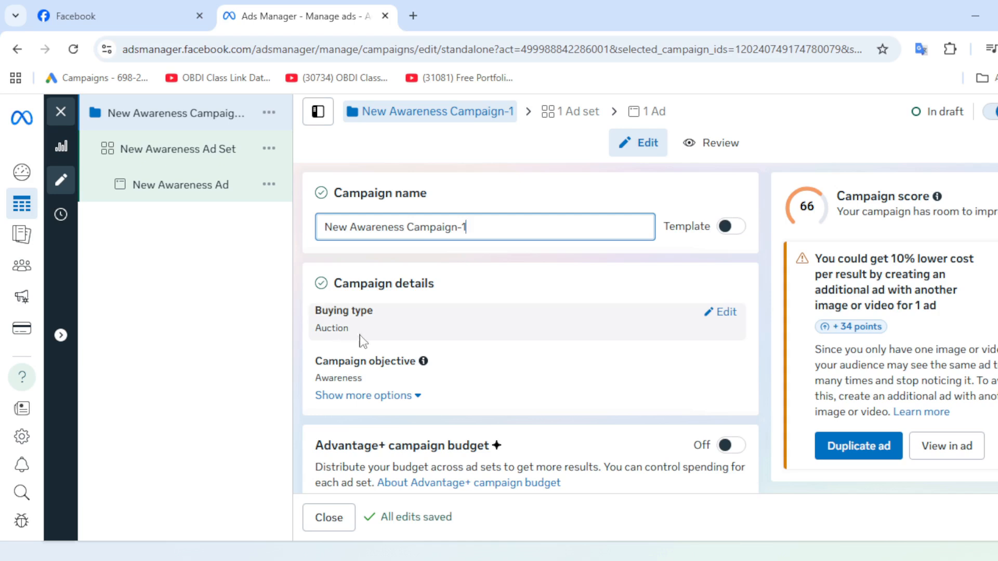
# Open the campaign objective for editing and review the available objectives and the budget and A/B test settings
pyautogui.scroll(-2, 485, 350)
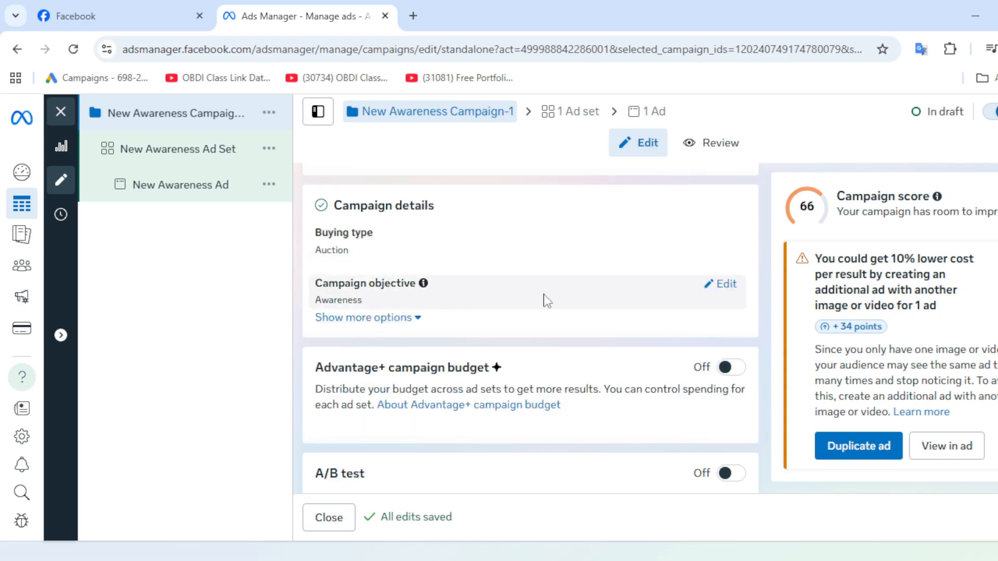
pyautogui.click(728, 285)
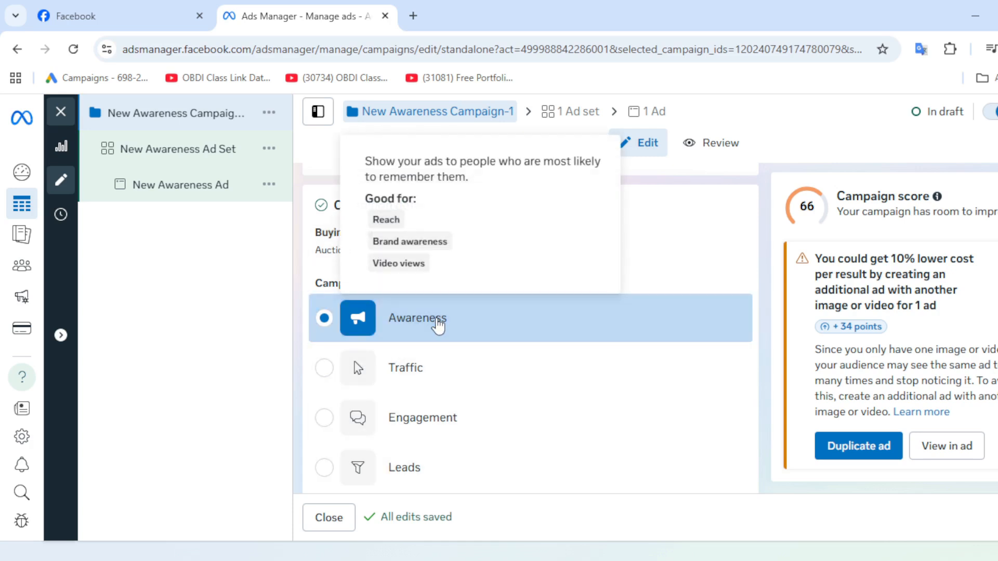
pyautogui.scroll(-3, 458, 338)
pyautogui.scroll(-3, 460, 342)
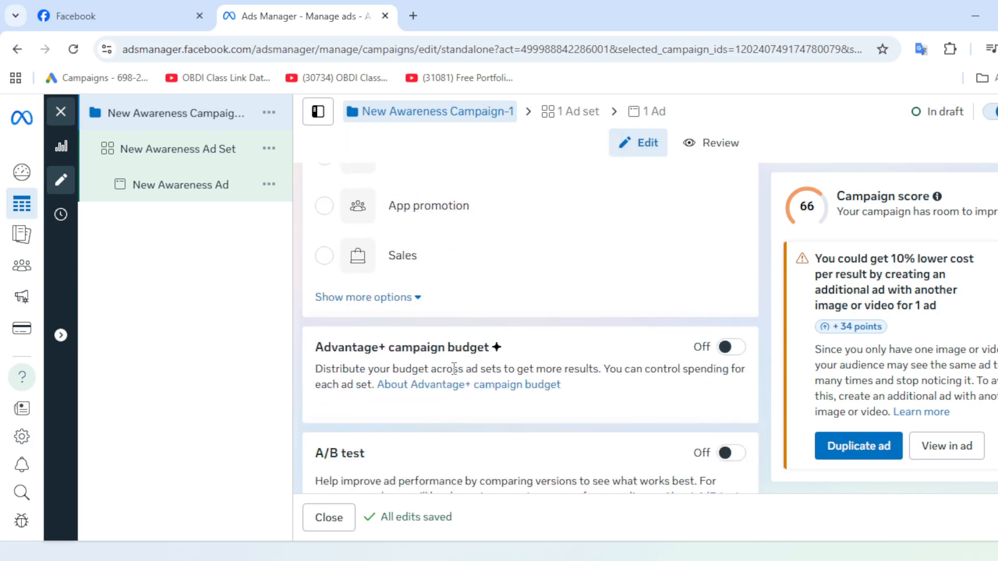
pyautogui.scroll(-2, 435, 368)
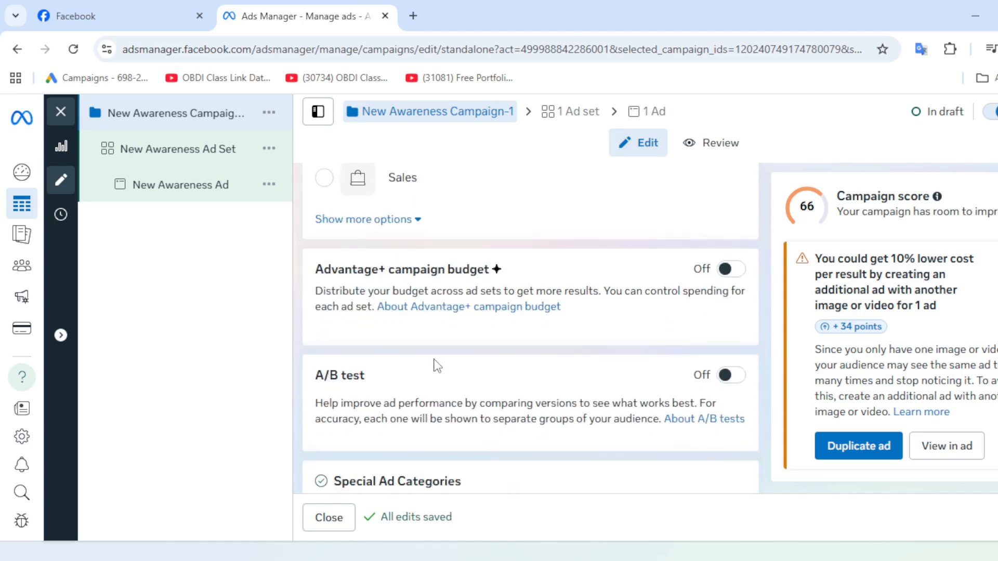
pyautogui.scroll(6, 435, 368)
pyautogui.scroll(-3, 436, 367)
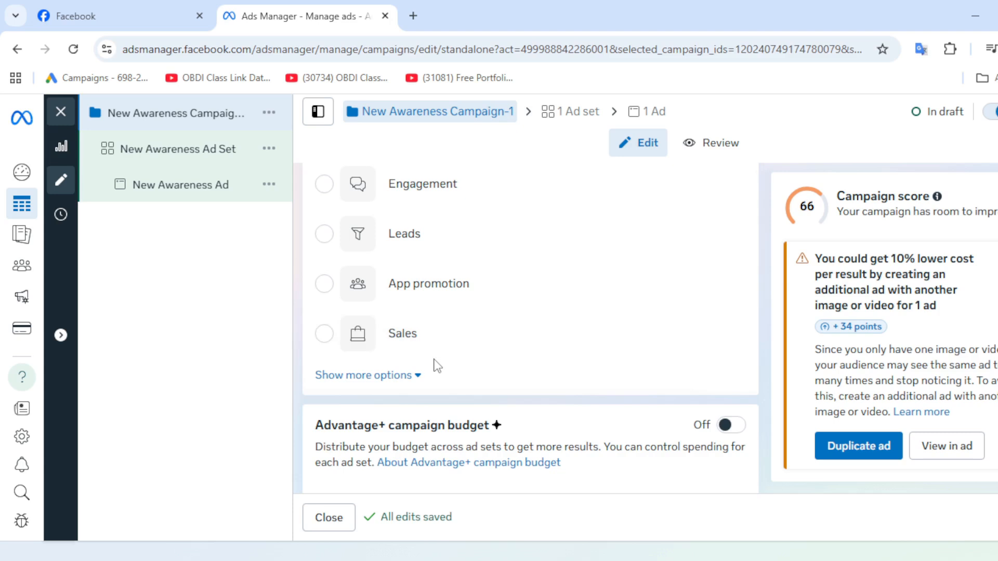
# Show the additional campaign details options and enable a campaign spending limit
pyautogui.click(418, 377)
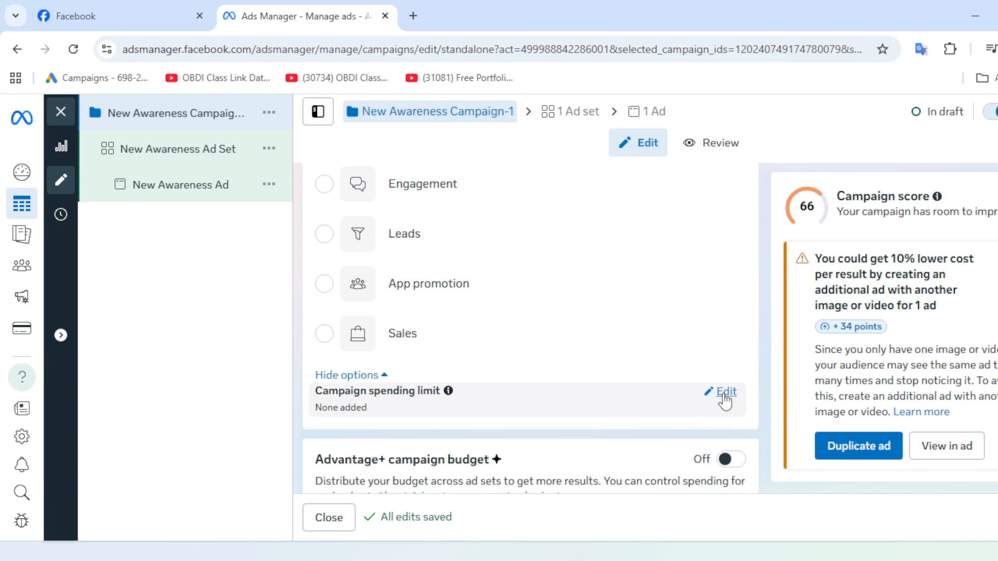
pyautogui.click(726, 392)
pyautogui.scroll(-2, 378, 370)
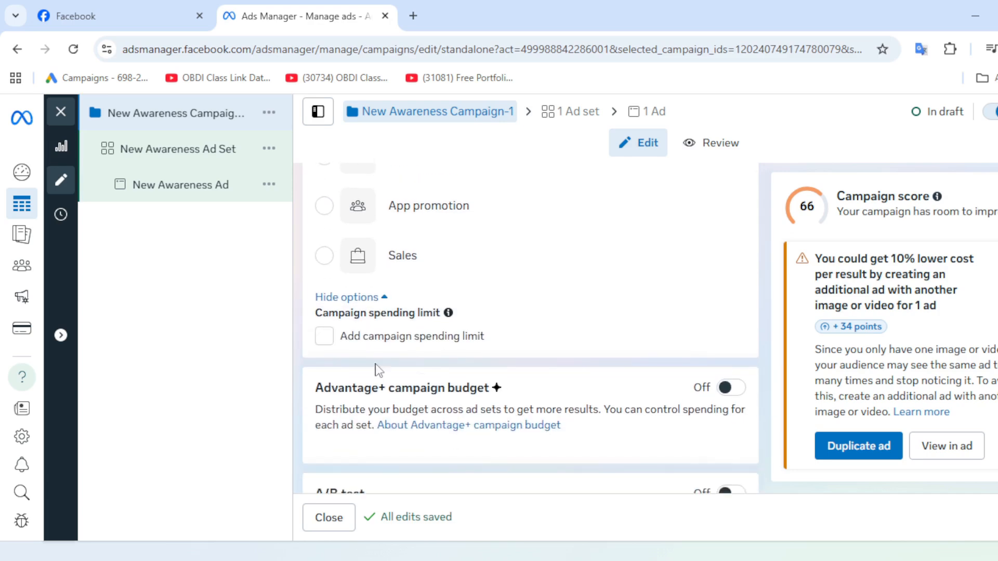
pyautogui.click(324, 337)
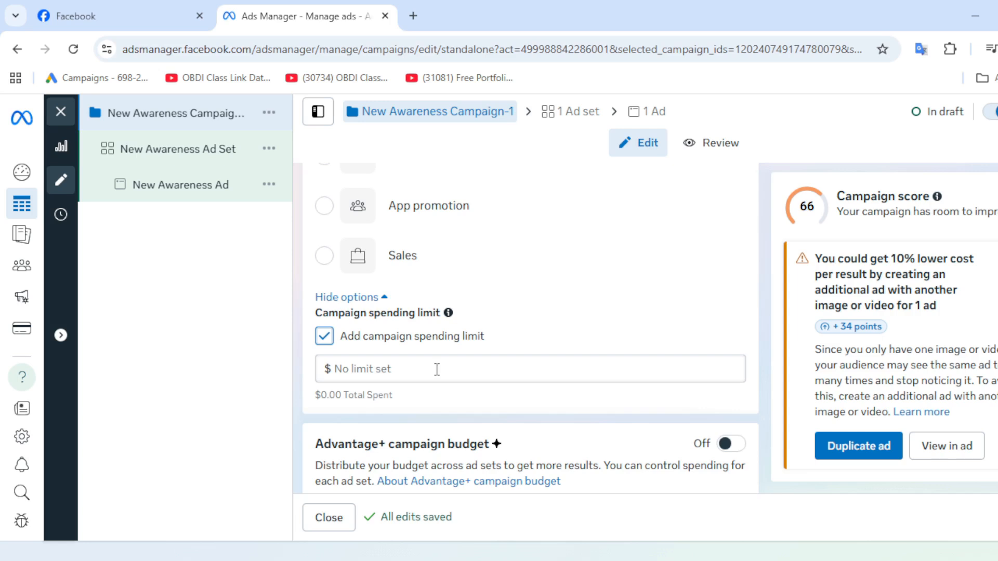
# Go through the remaining campaign budget, A/B test and Special Ad Categories settings and continue to the ad set
pyautogui.scroll(-3, 414, 361)
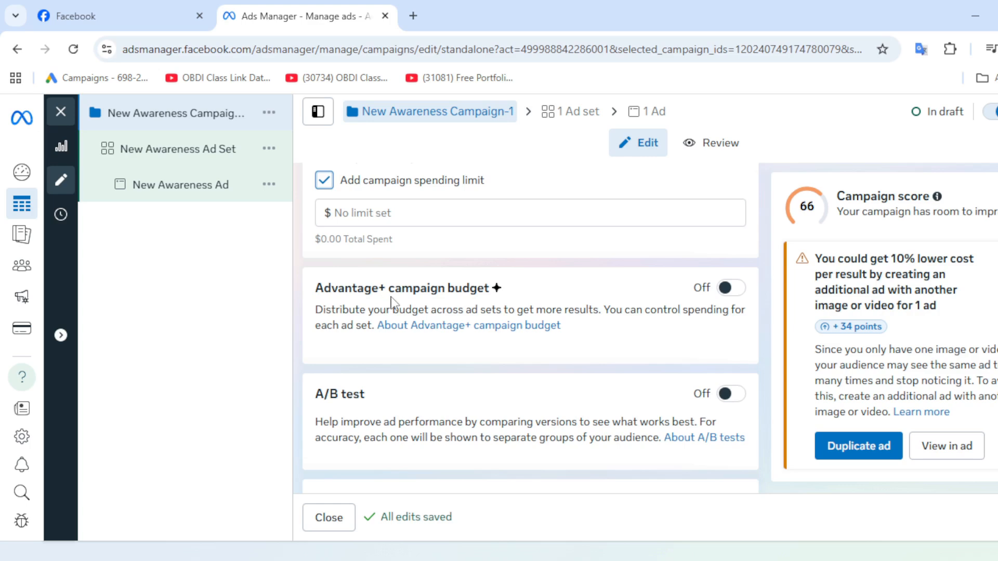
pyautogui.scroll(-2, 615, 338)
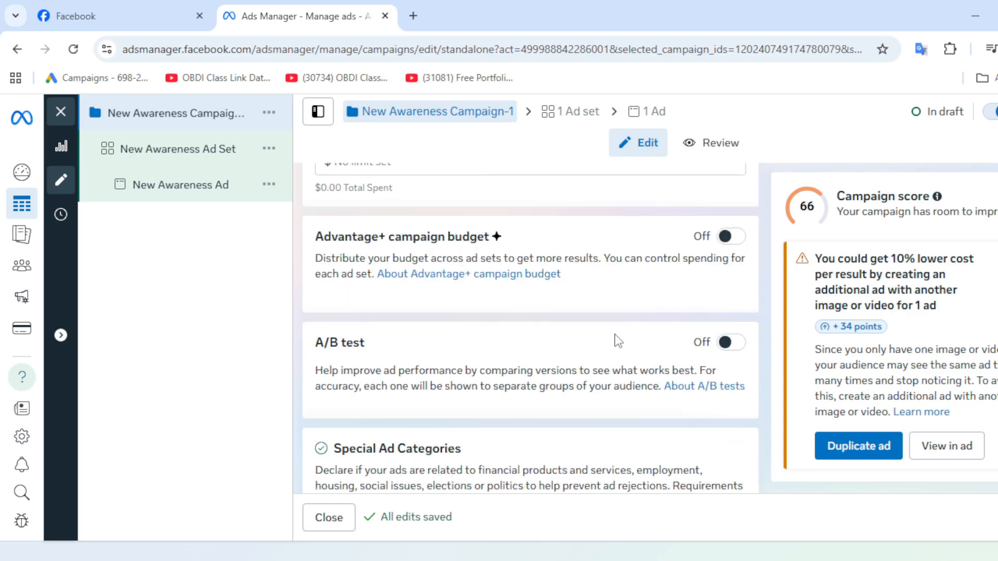
pyautogui.scroll(-3, 530, 345)
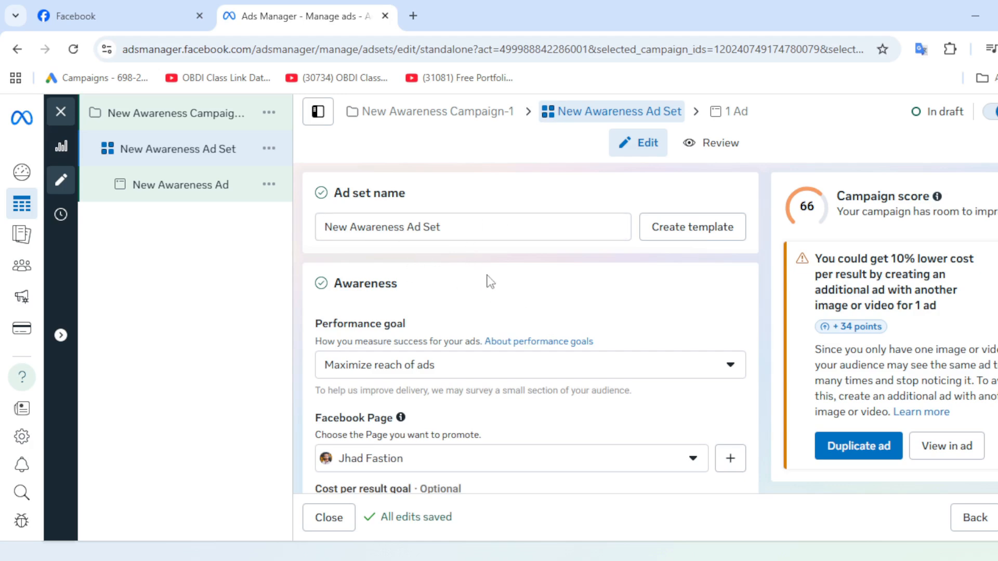
# Rename the ad set as "New Awareness Ad Set-1"
pyautogui.scroll(-15, 543, 373)
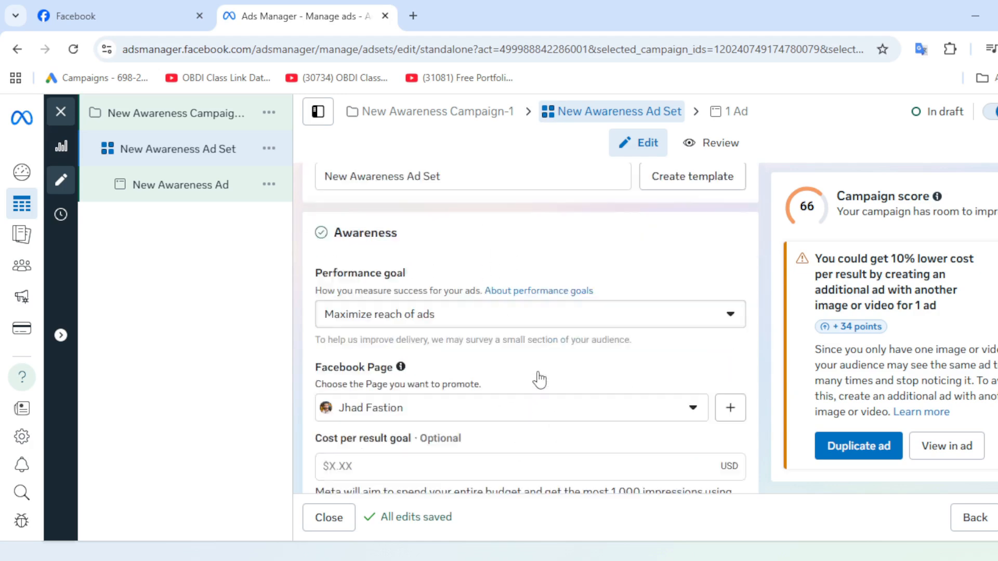
pyautogui.scroll(-10, 539, 374)
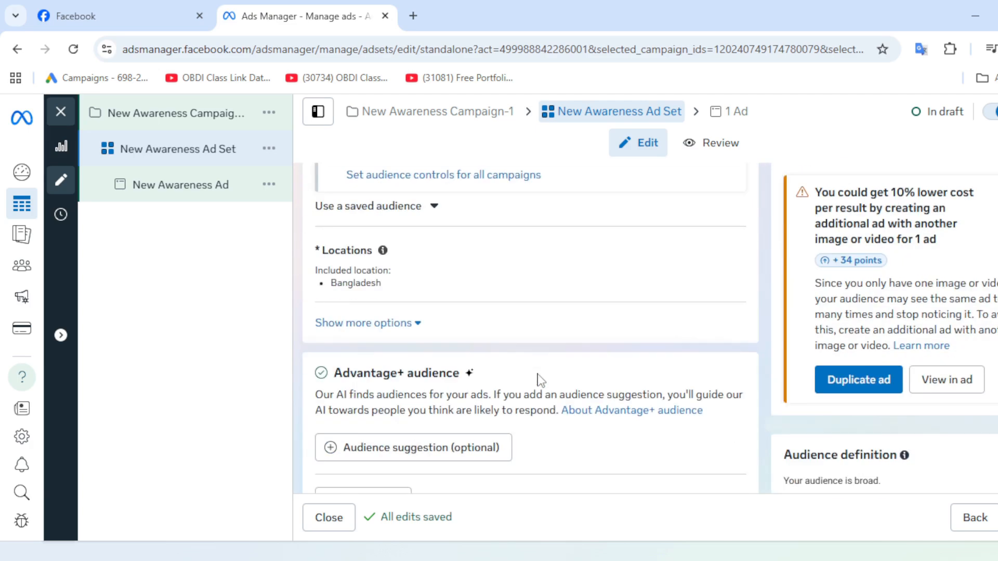
pyautogui.scroll(20, 540, 382)
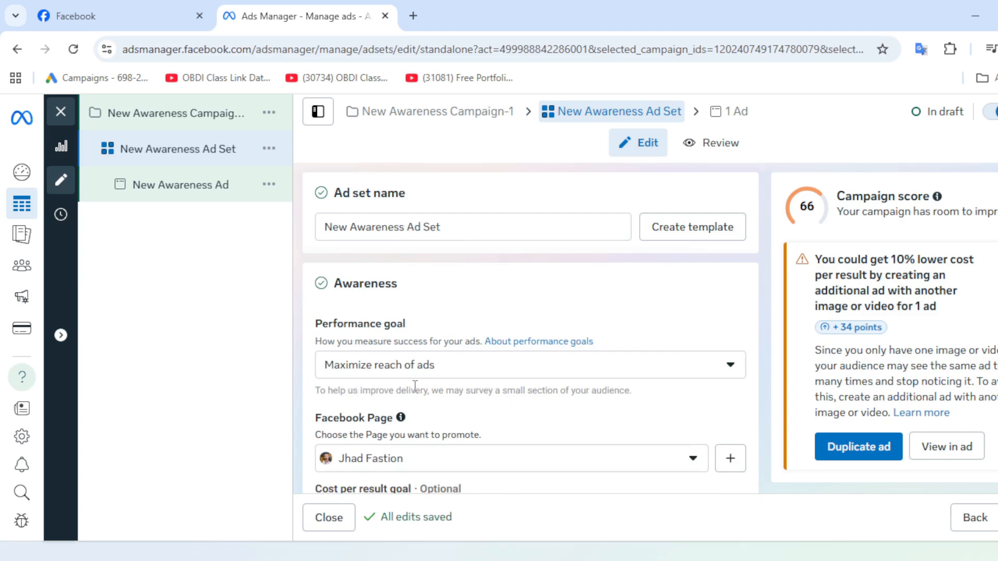
pyautogui.click(477, 232)
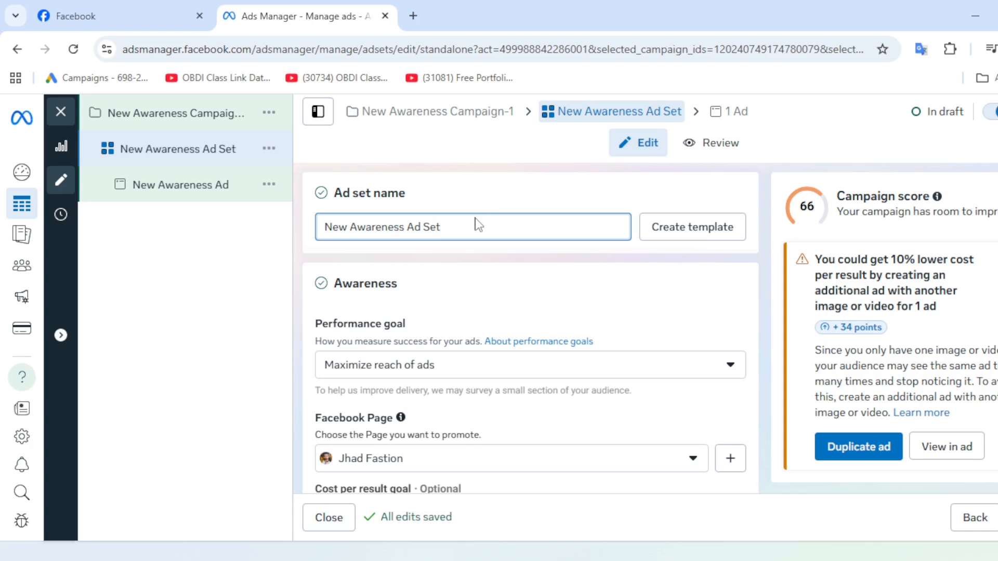
pyautogui.write('-1')
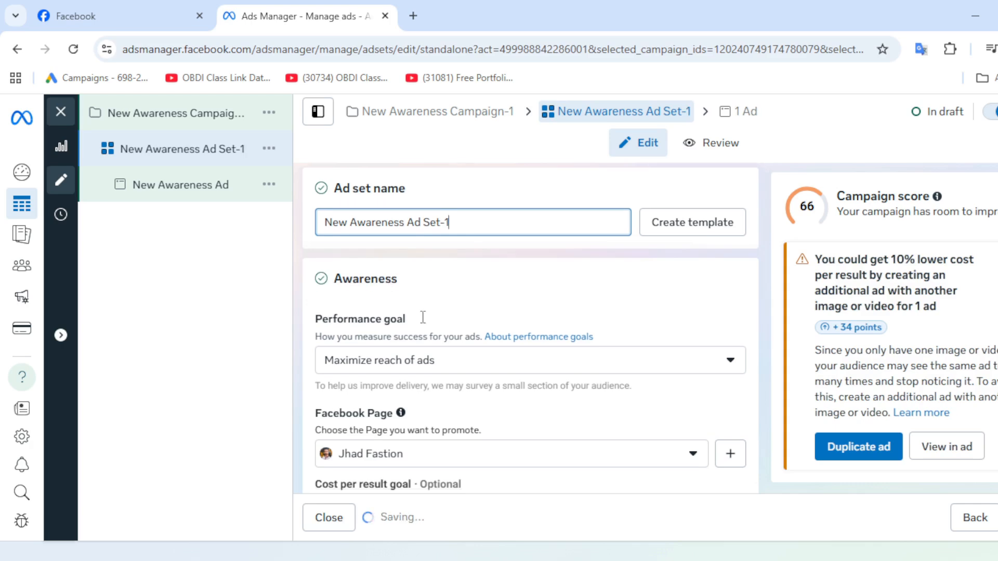
# Try the "Maximize number of impressions" performance goal and switch it back to "Maximize reach of ads"
pyautogui.scroll(-1, 424, 317)
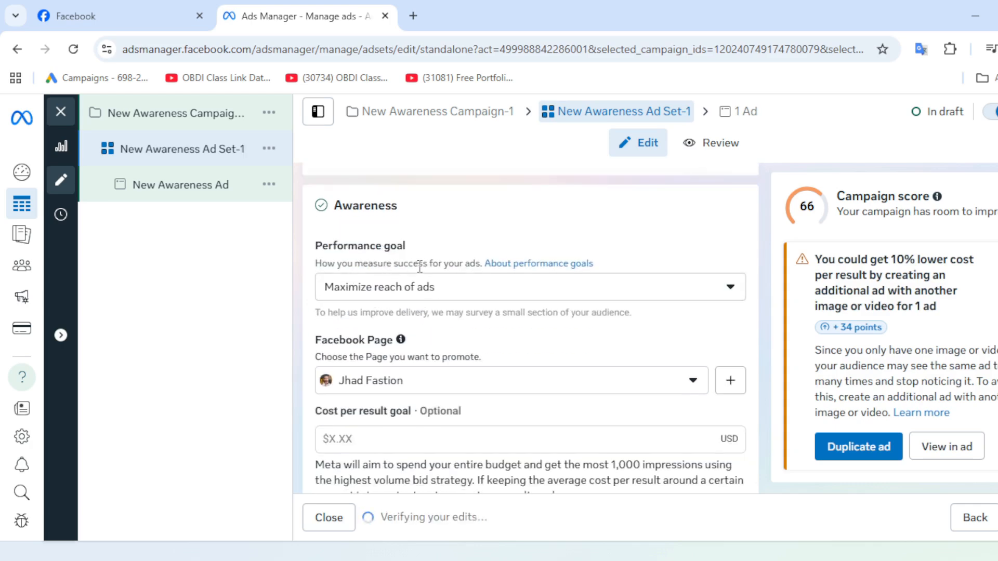
pyautogui.click(731, 297)
pyautogui.scroll(-3, 713, 312)
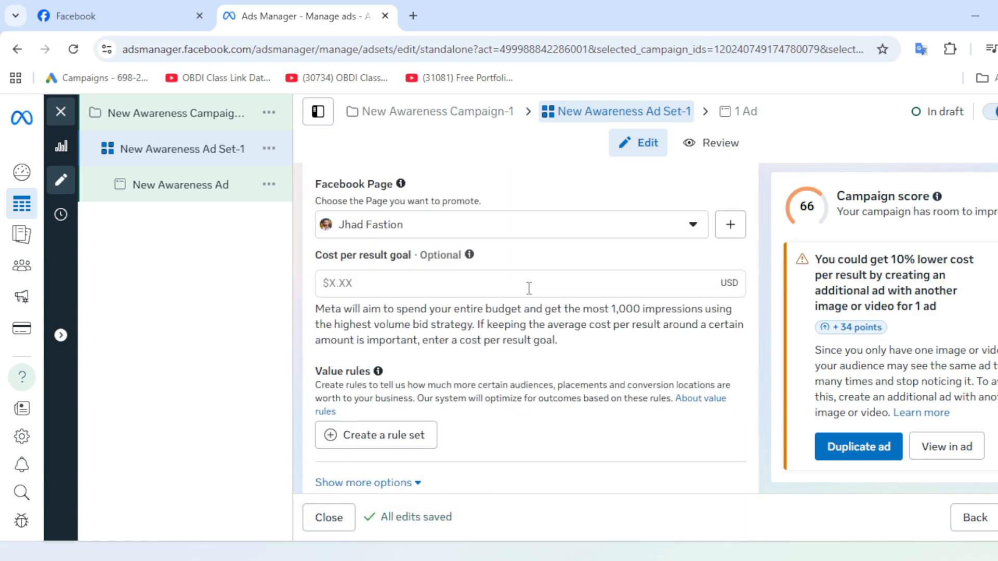
pyautogui.scroll(2, 529, 288)
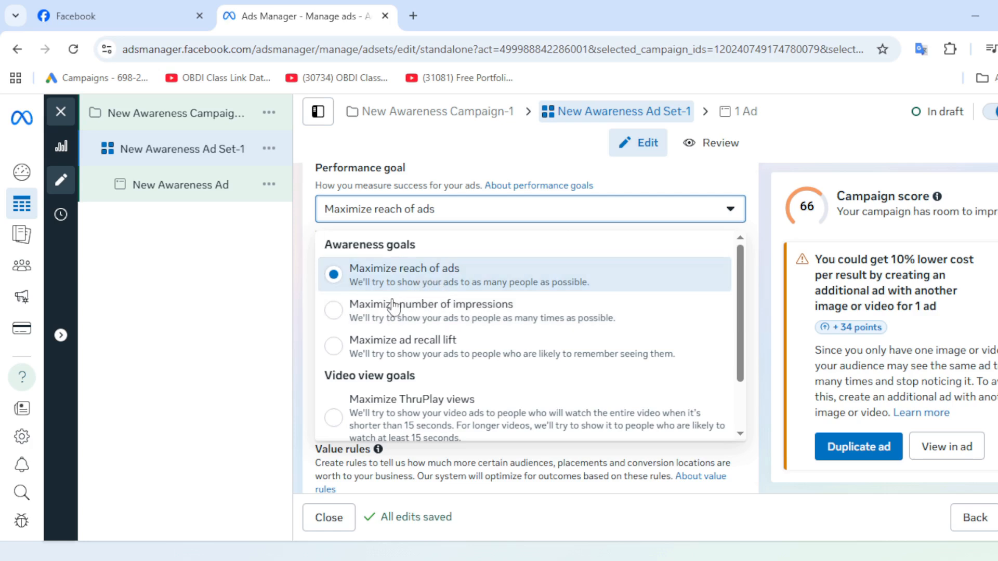
pyautogui.click(334, 314)
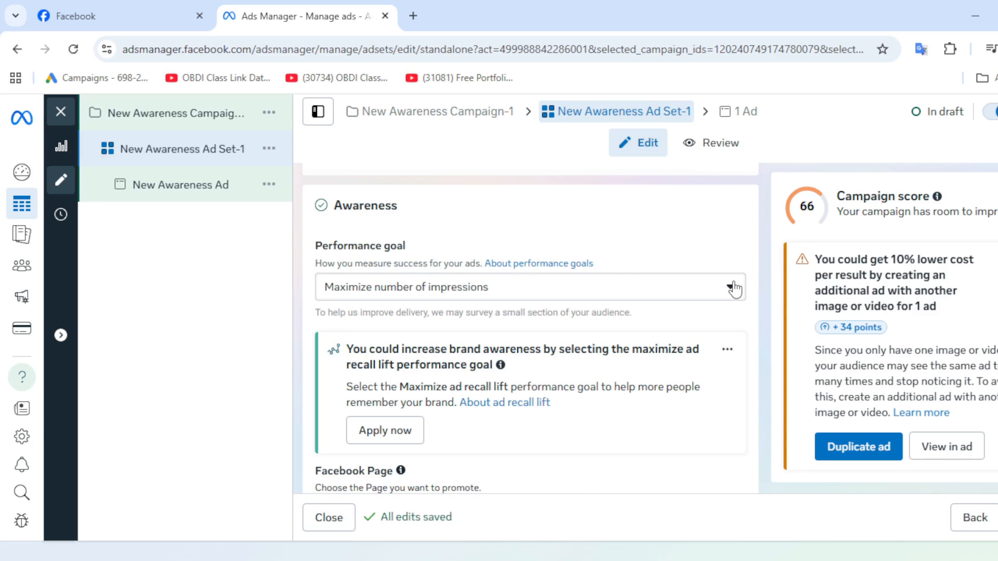
pyautogui.click(735, 284)
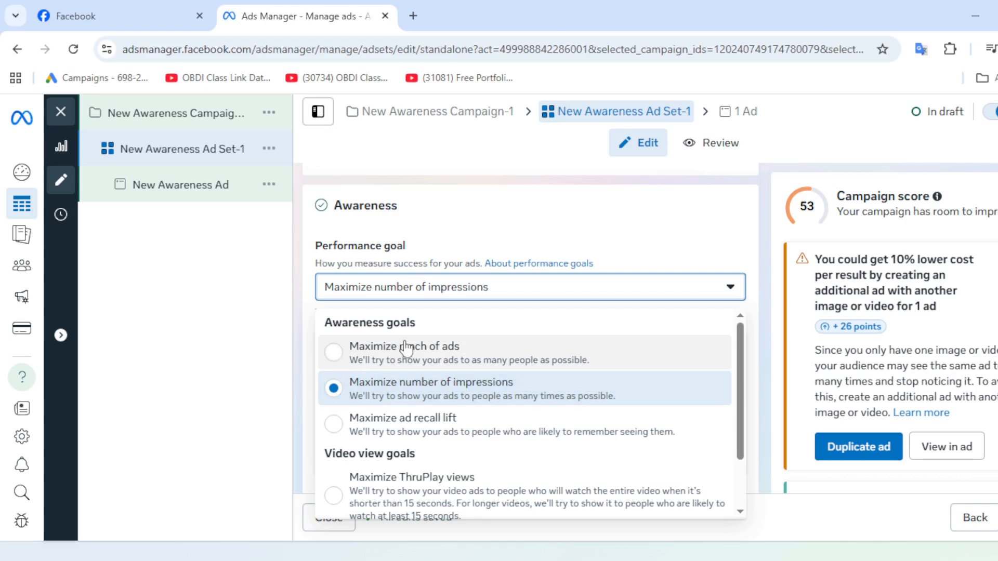
pyautogui.click(333, 356)
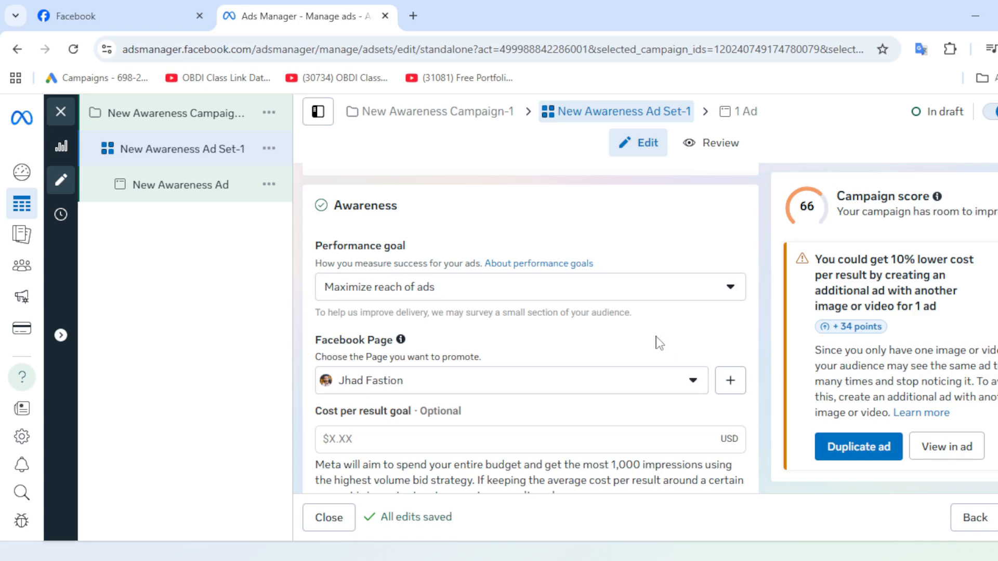
# Review the available Facebook Pages, the optional cost per result goal and the value rules of the ad set
pyautogui.scroll(-2, 657, 341)
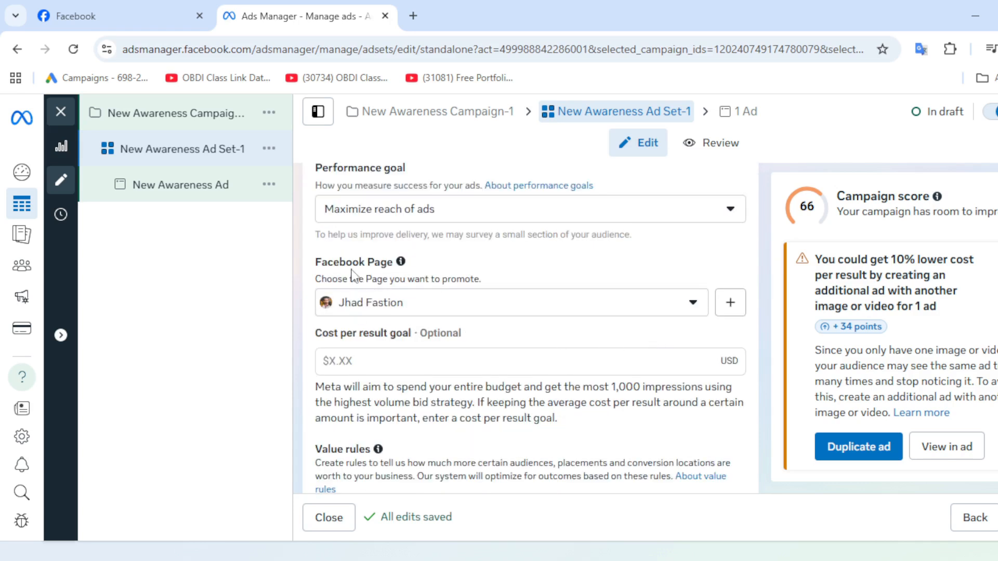
pyautogui.click(692, 306)
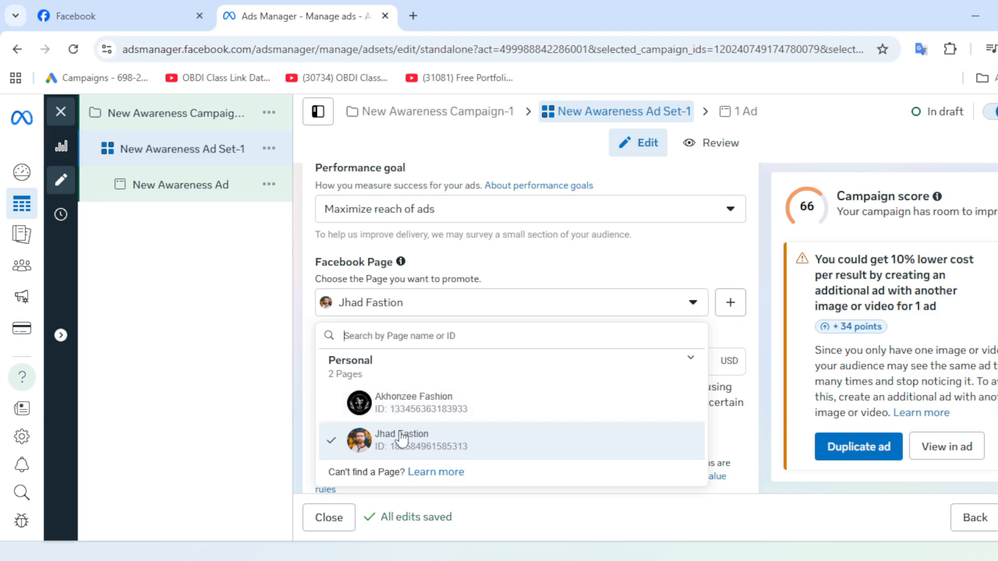
pyautogui.click(692, 303)
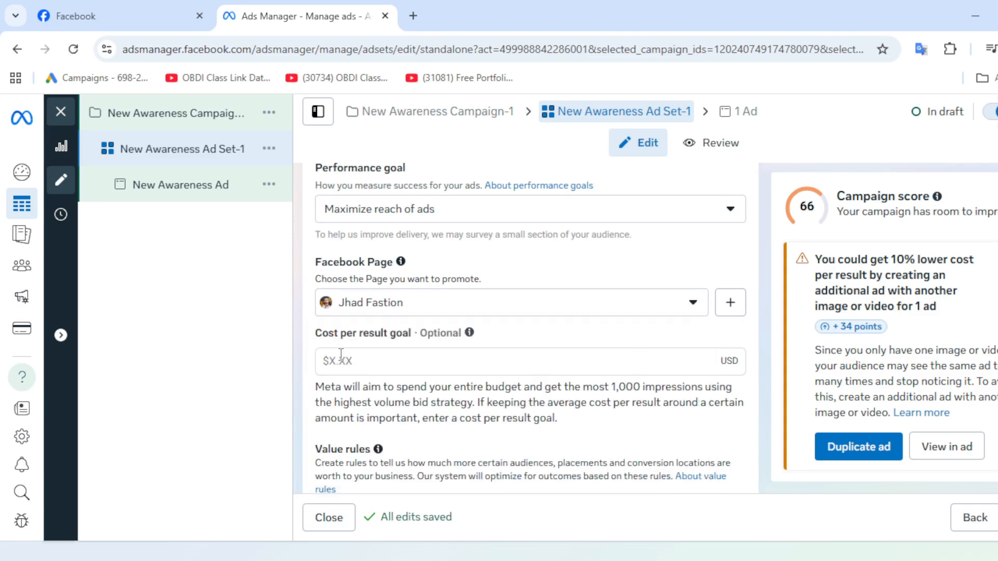
pyautogui.scroll(-1, 629, 359)
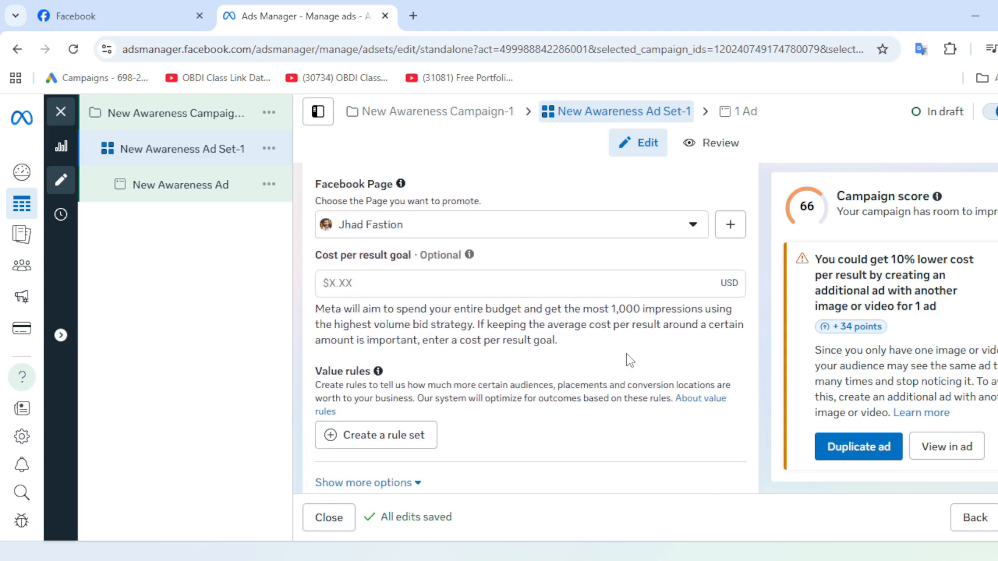
pyautogui.click(407, 283)
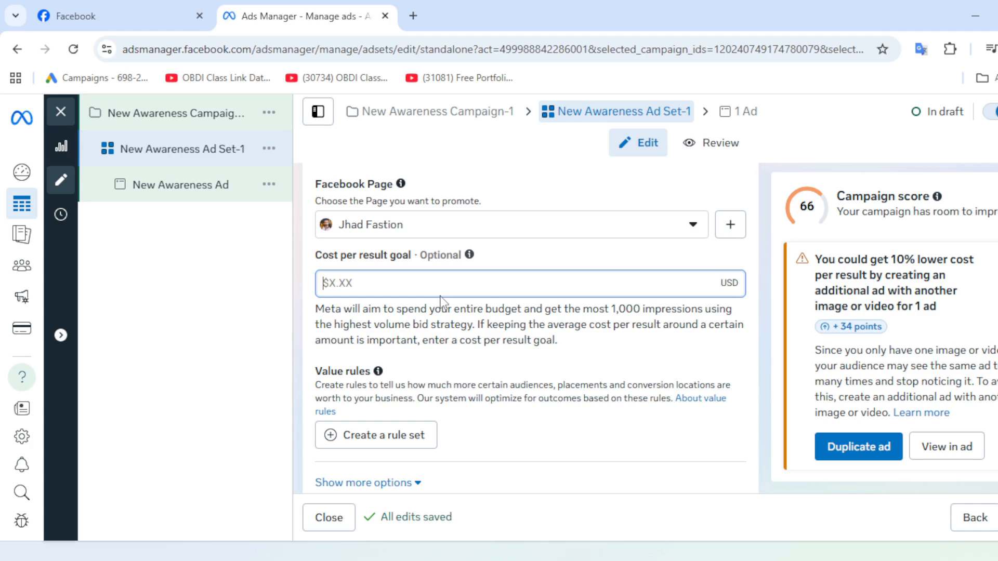
pyautogui.scroll(-2, 442, 307)
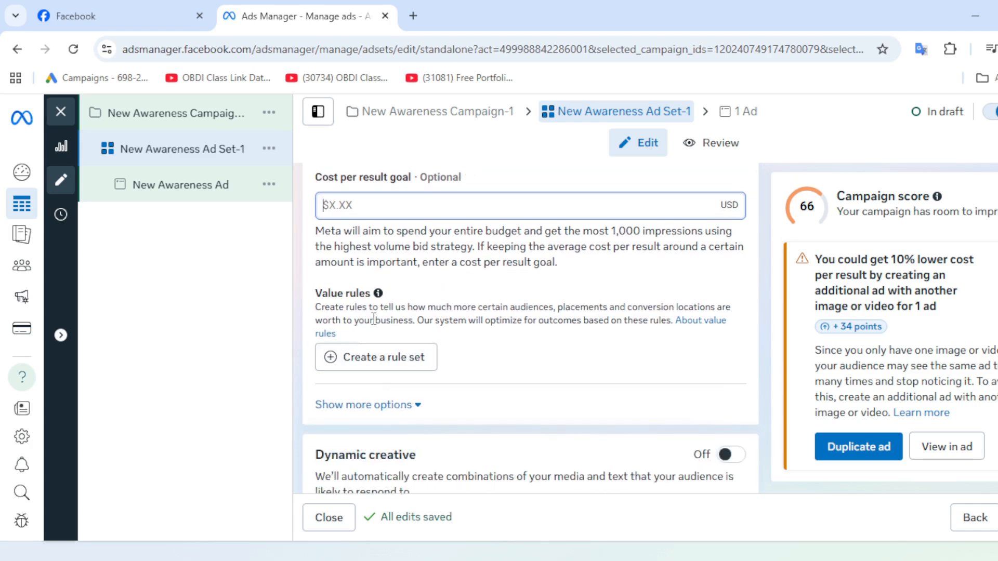
pyautogui.scroll(-2, 395, 353)
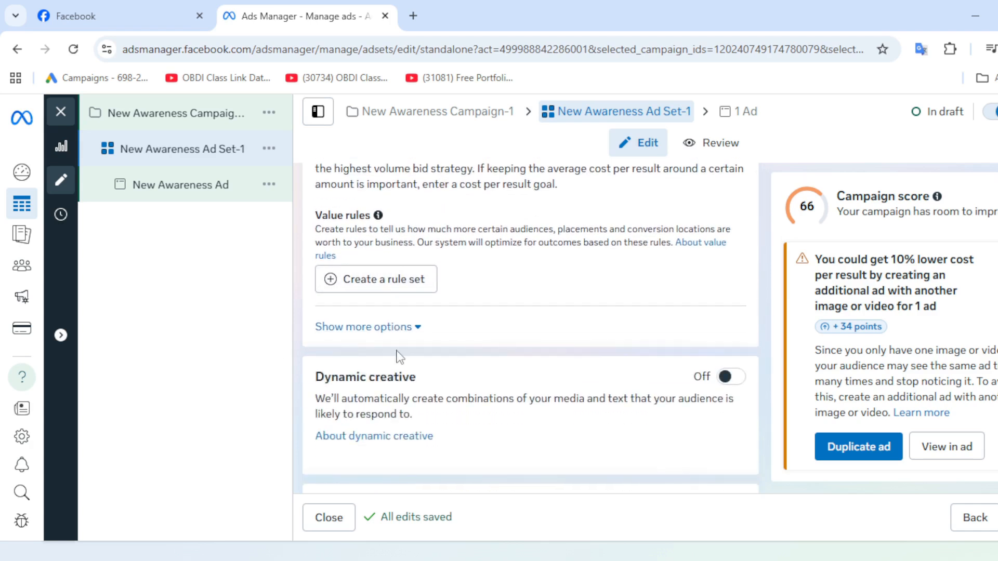
# Show the additional Awareness options and set the frequency cap to 2 impressions every 1 day
pyautogui.click(416, 328)
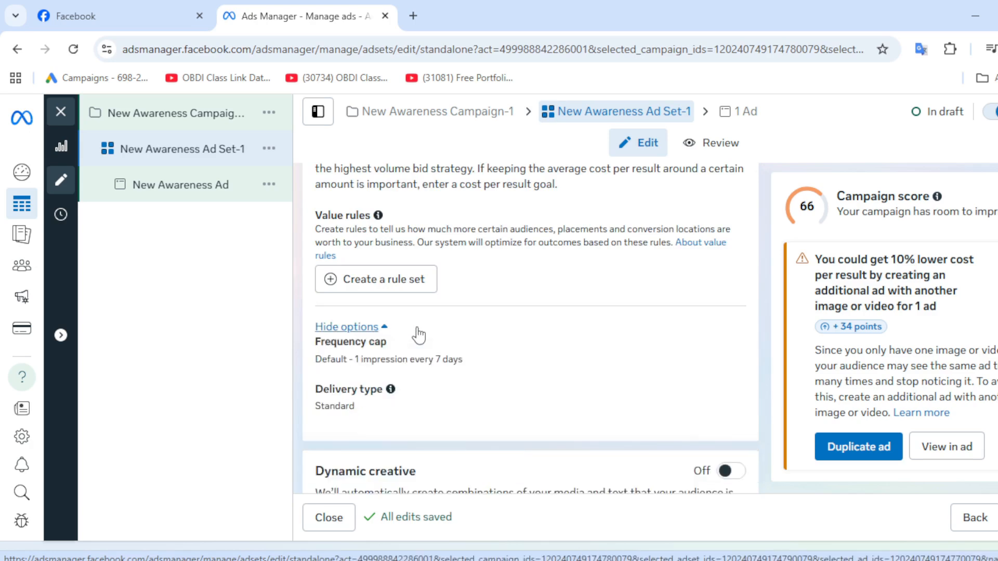
pyautogui.scroll(-1, 453, 349)
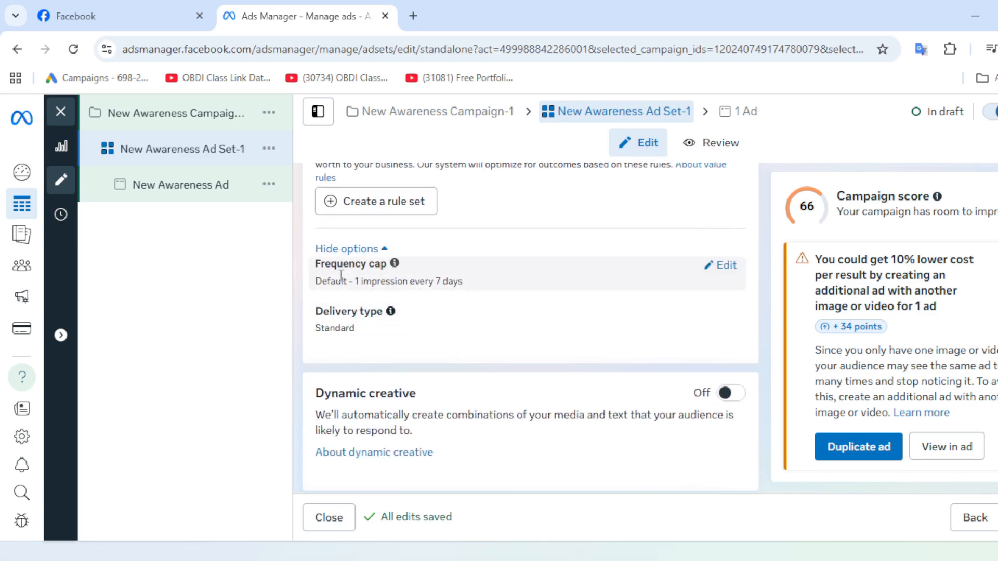
pyautogui.click(725, 272)
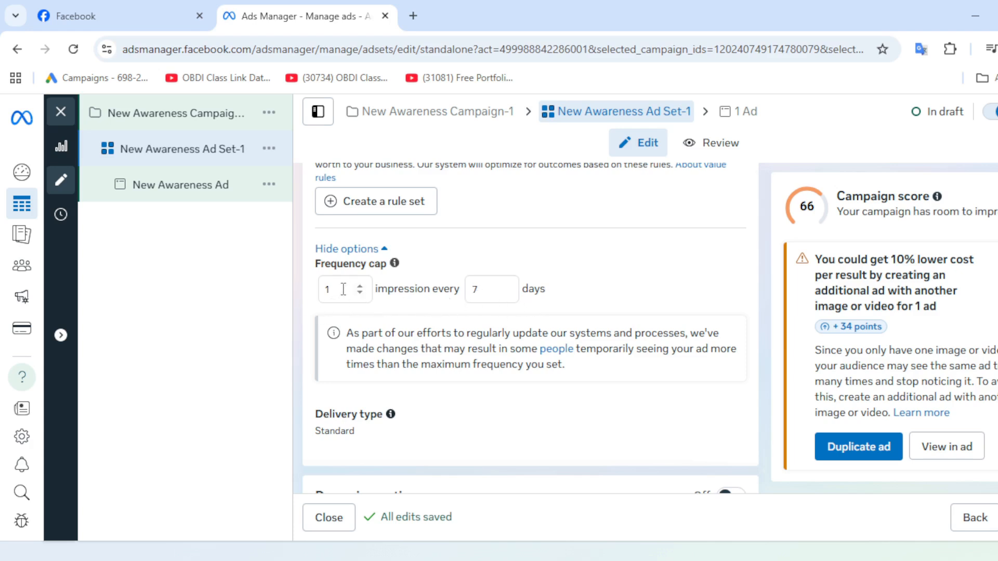
pyautogui.click(506, 294)
pyautogui.click(359, 288)
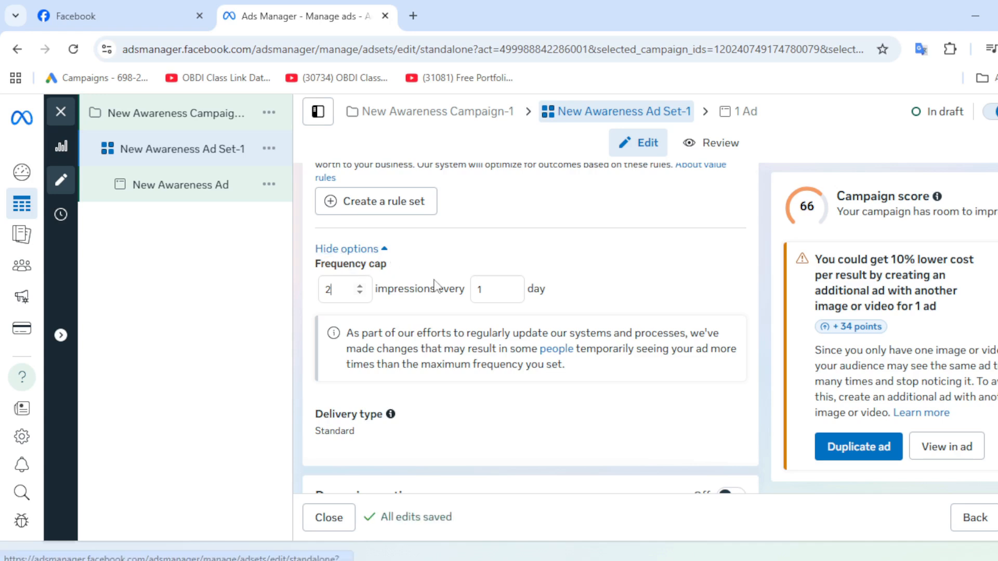
# Turn on dynamic creative for the ad set and accept its explanation
pyautogui.scroll(-3, 463, 325)
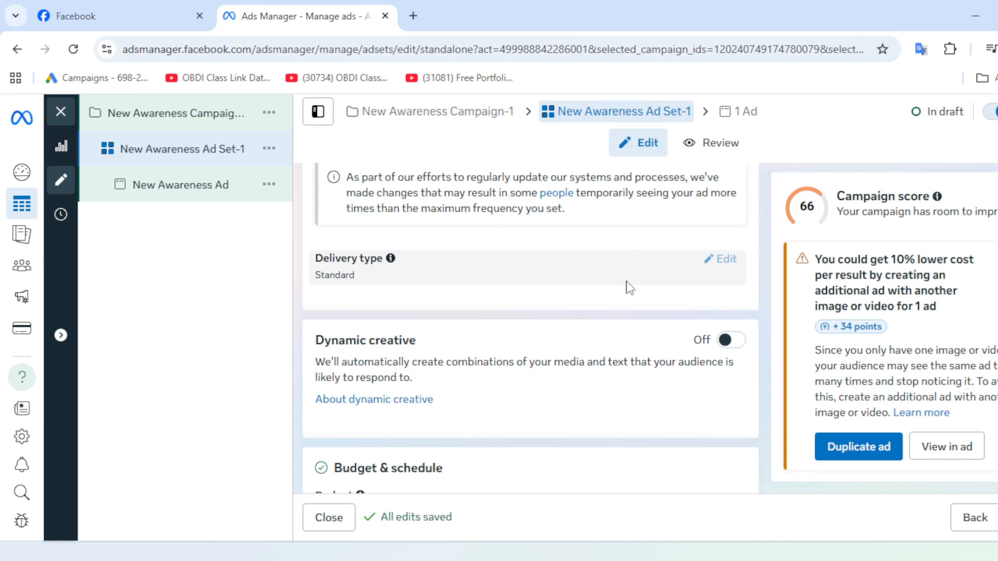
pyautogui.scroll(-2, 516, 286)
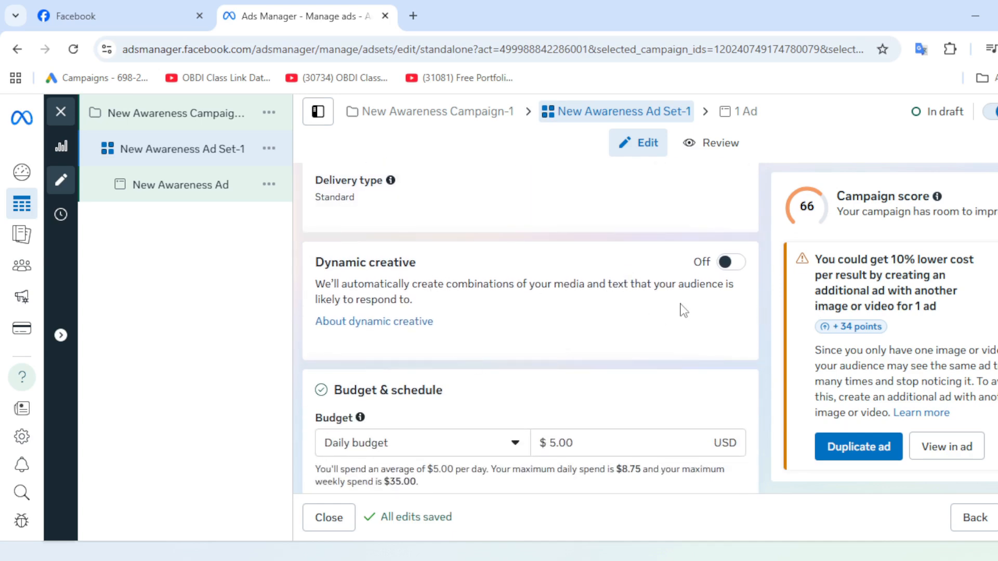
pyautogui.click(731, 262)
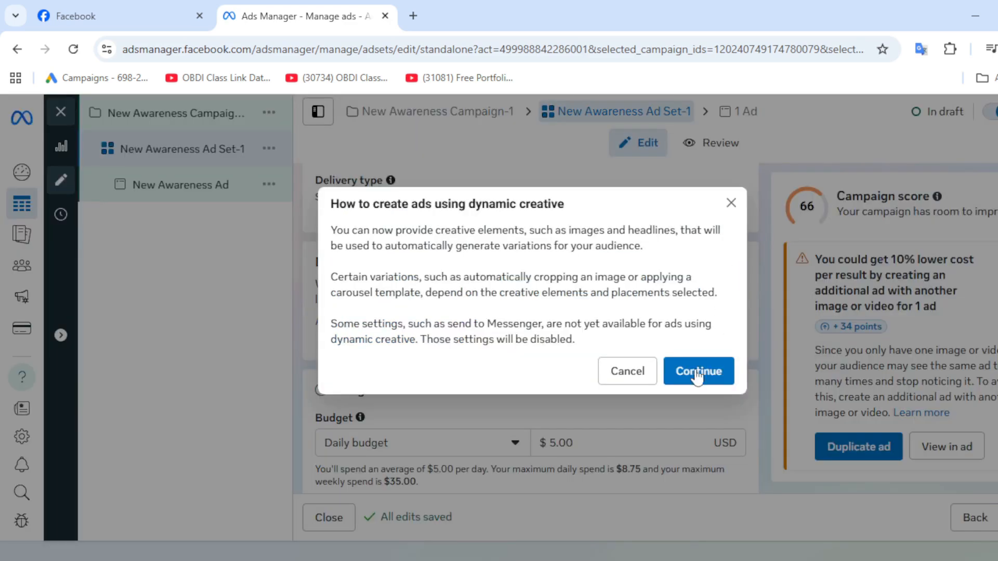
pyautogui.click(697, 373)
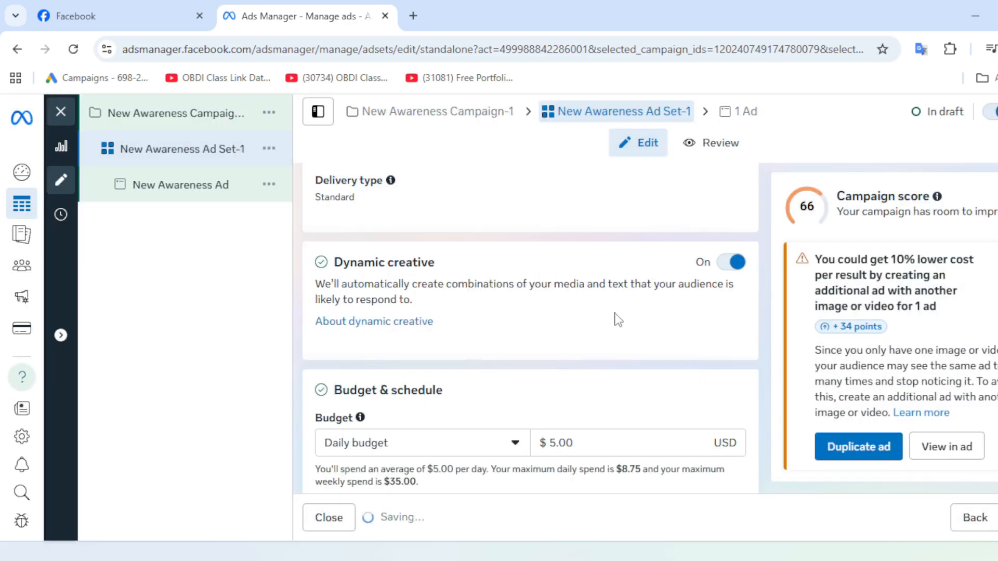
# Review the budget types and change the ad set's budget from daily to Lifetime budget
pyautogui.scroll(-2, 615, 319)
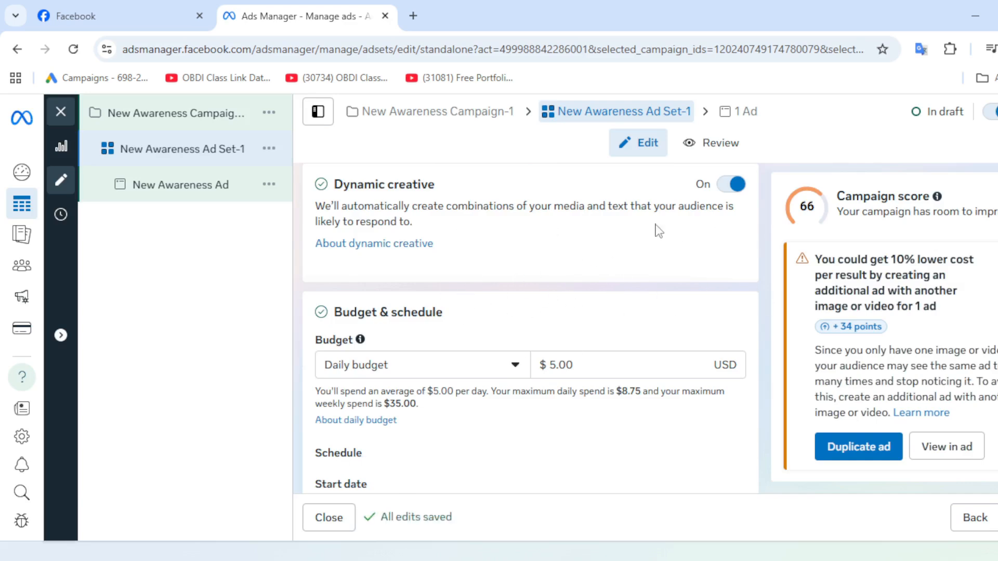
pyautogui.scroll(-2, 657, 237)
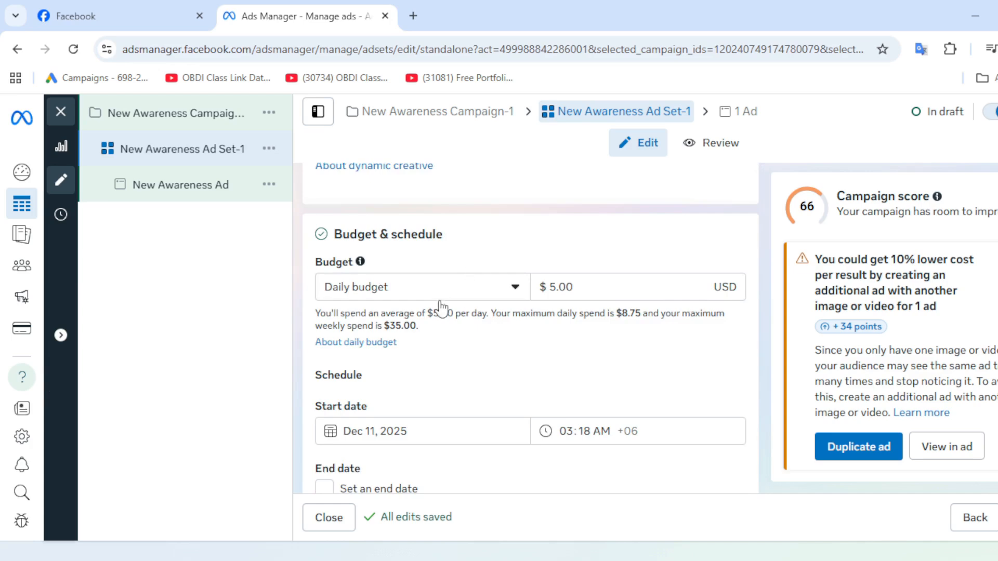
pyautogui.click(515, 288)
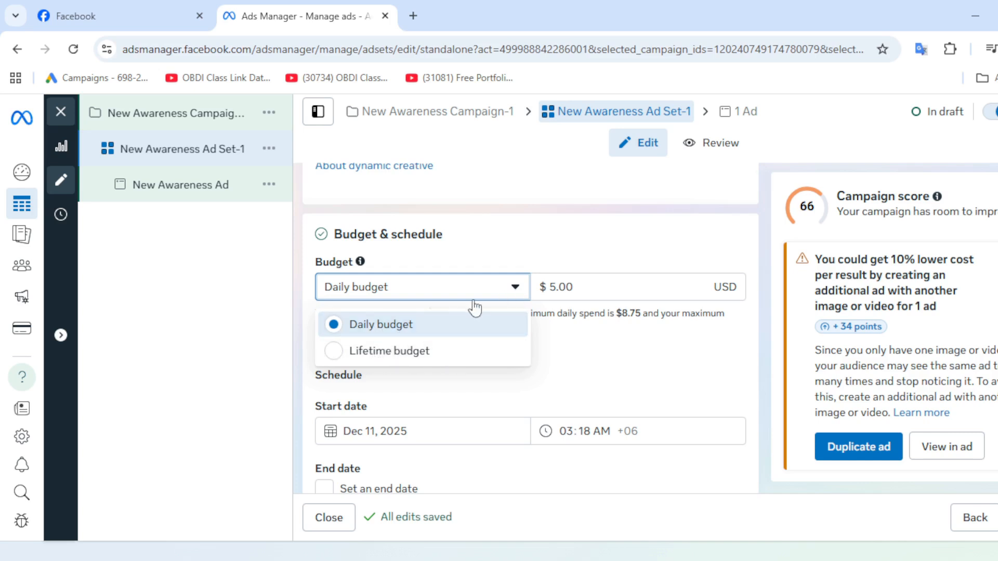
pyautogui.click(516, 292)
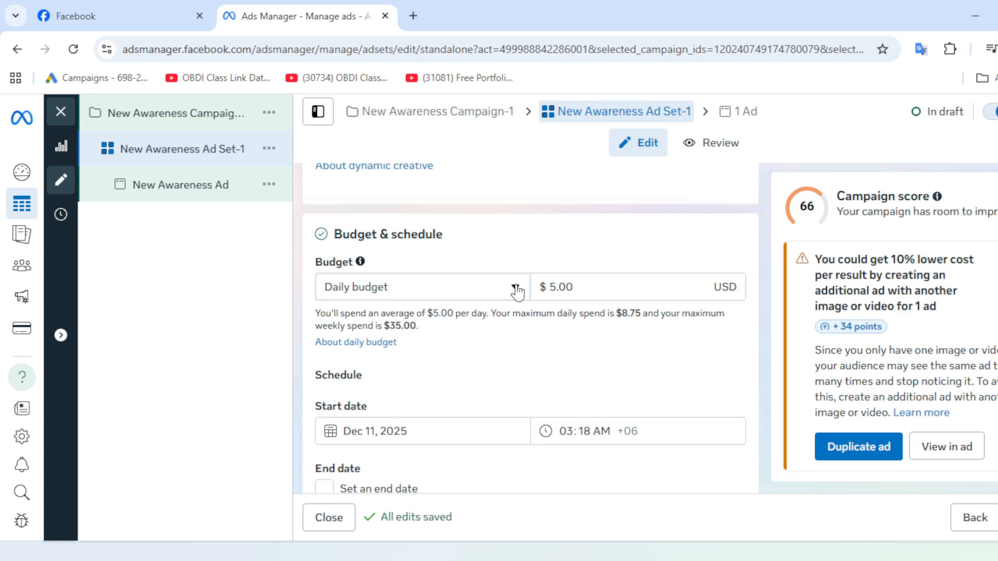
pyautogui.click(516, 290)
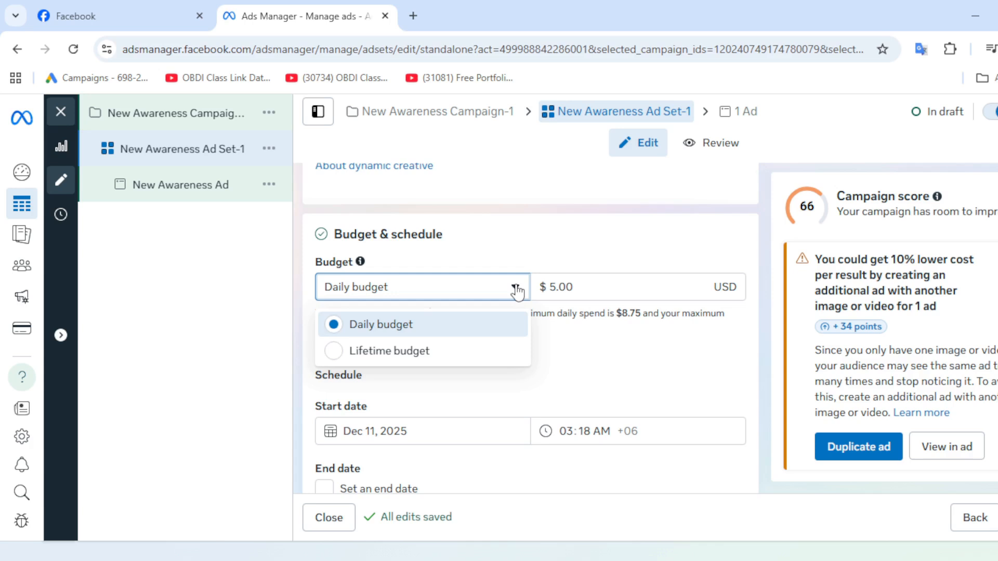
pyautogui.click(486, 351)
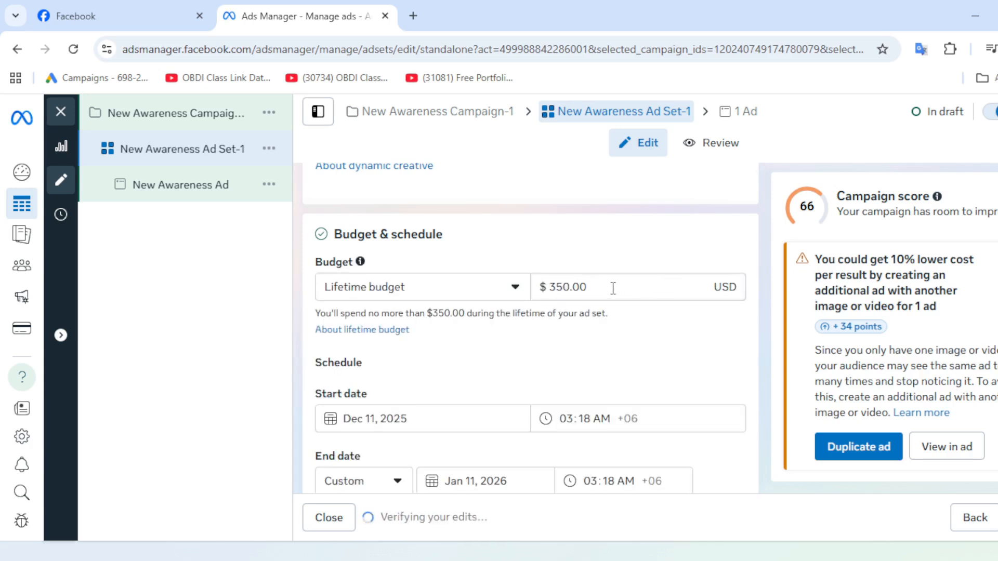
# Set the ad set's lifetime budget to $100
pyautogui.click(595, 285)
pyautogui.doubleClick(595, 285)
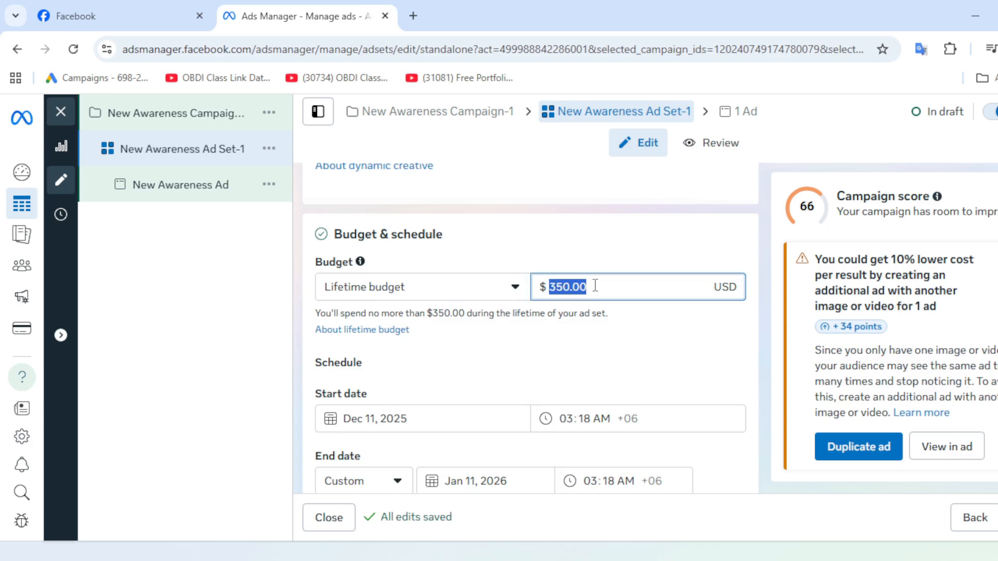
pyautogui.press('BackSpace')
pyautogui.write('1')
# Set the ad set's start time on Dec 11, 2025 to 09:00 AM
pyautogui.scroll(-2, 464, 341)
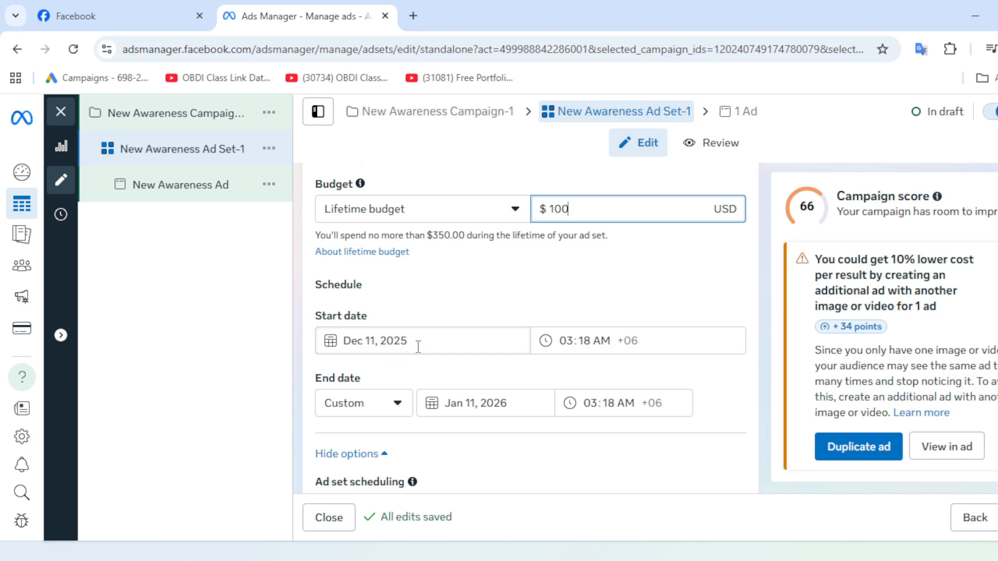
pyautogui.click(577, 340)
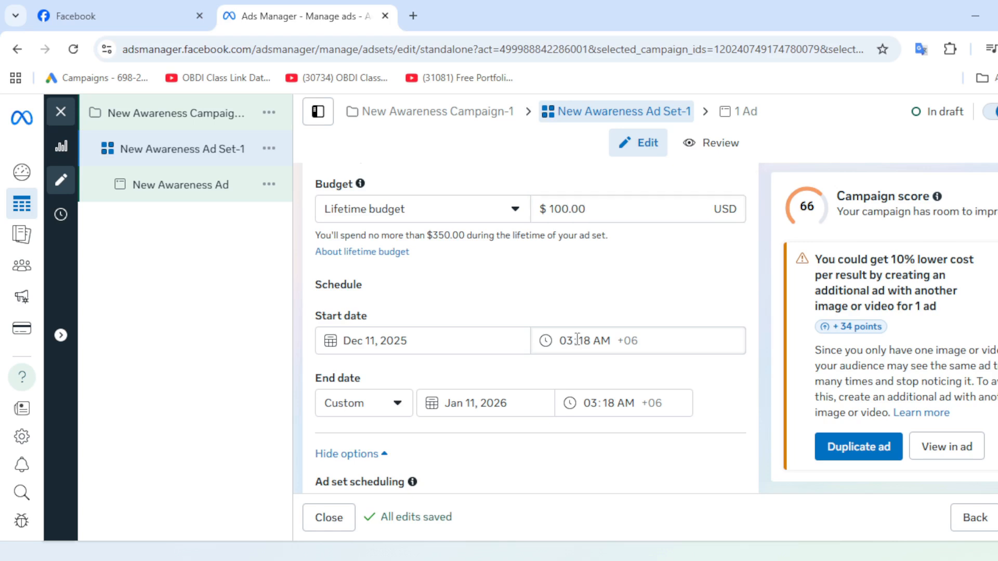
pyautogui.click(574, 341)
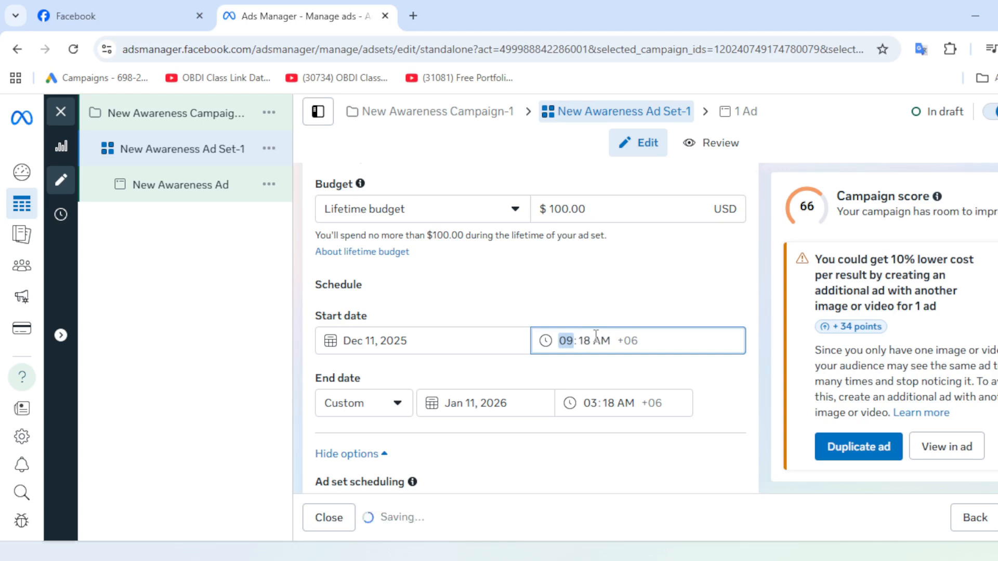
pyautogui.click(591, 342)
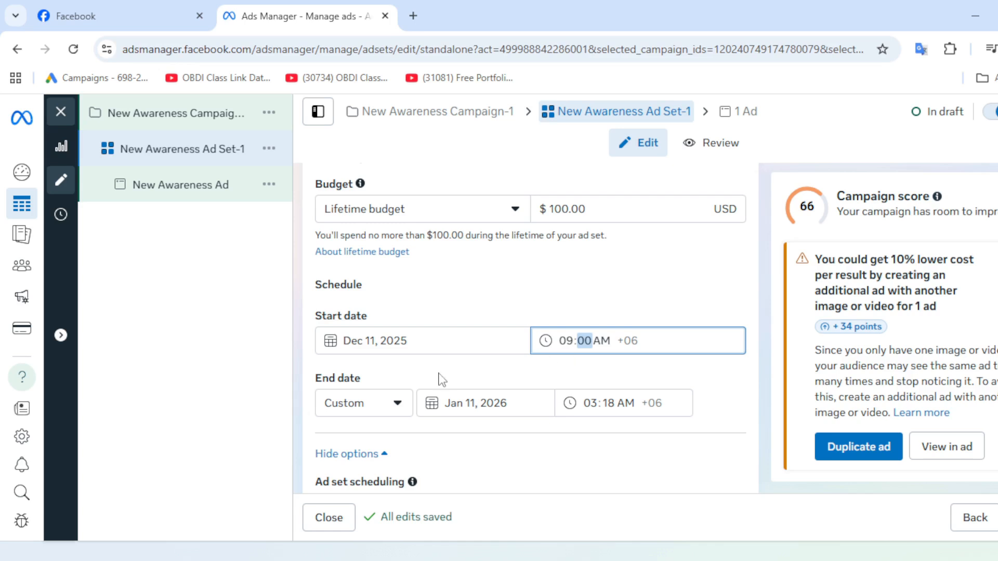
# Keep the end date type as Custom and set the ad set's end to Dec 21, 2025 at 12:00 AM
pyautogui.click(398, 404)
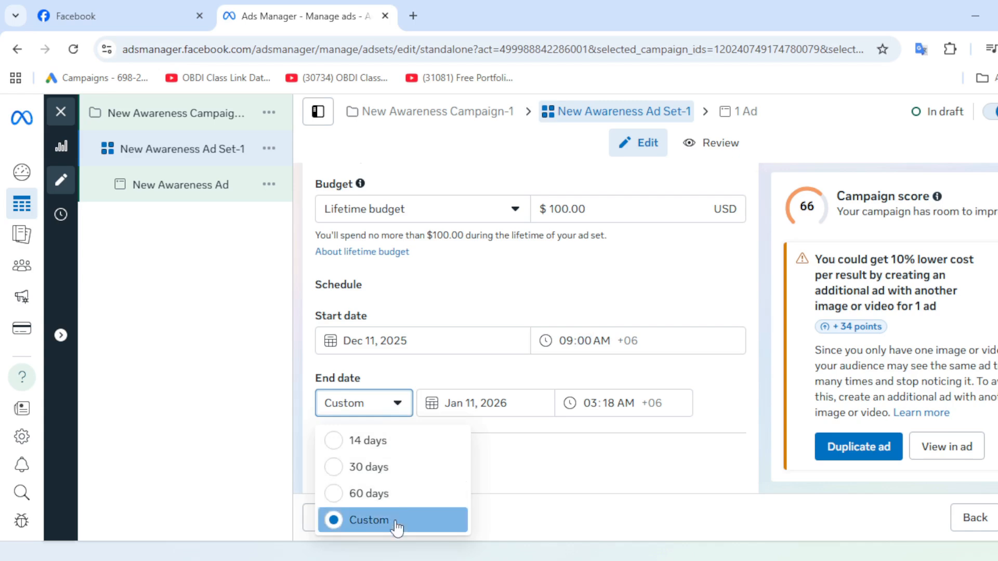
pyautogui.moveTo(395, 521); pyautogui.dragTo(682, 490)
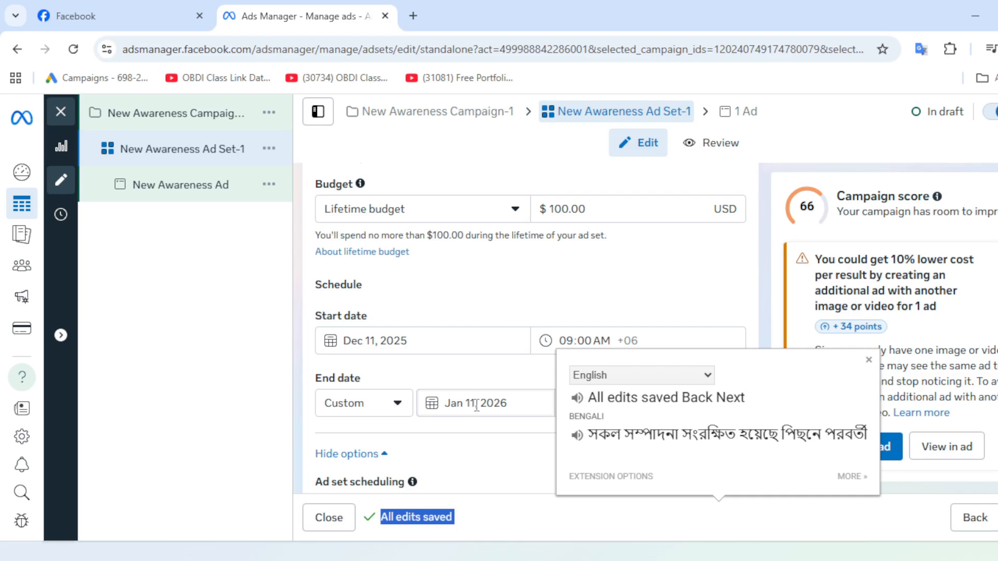
pyautogui.click(524, 405)
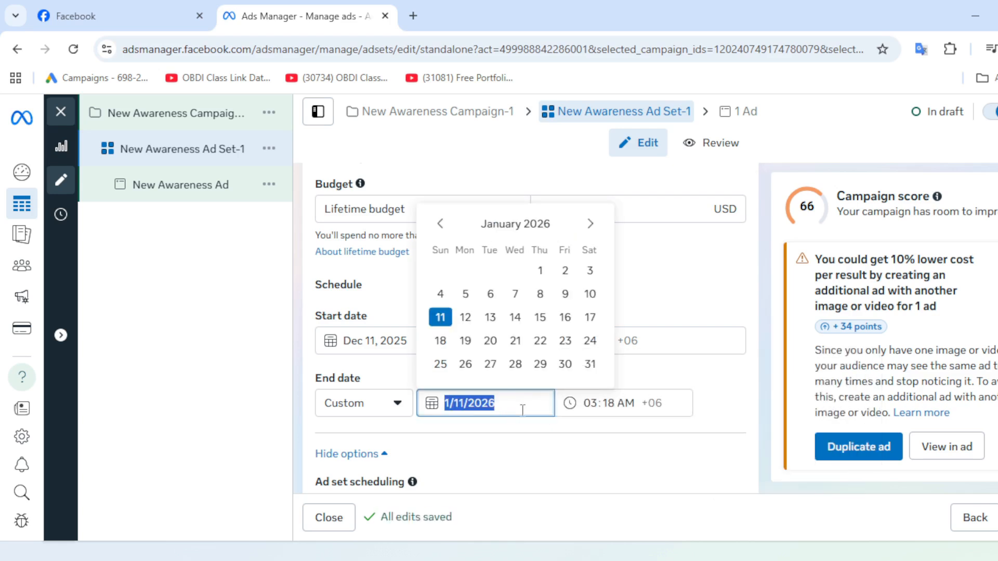
pyautogui.click(440, 224)
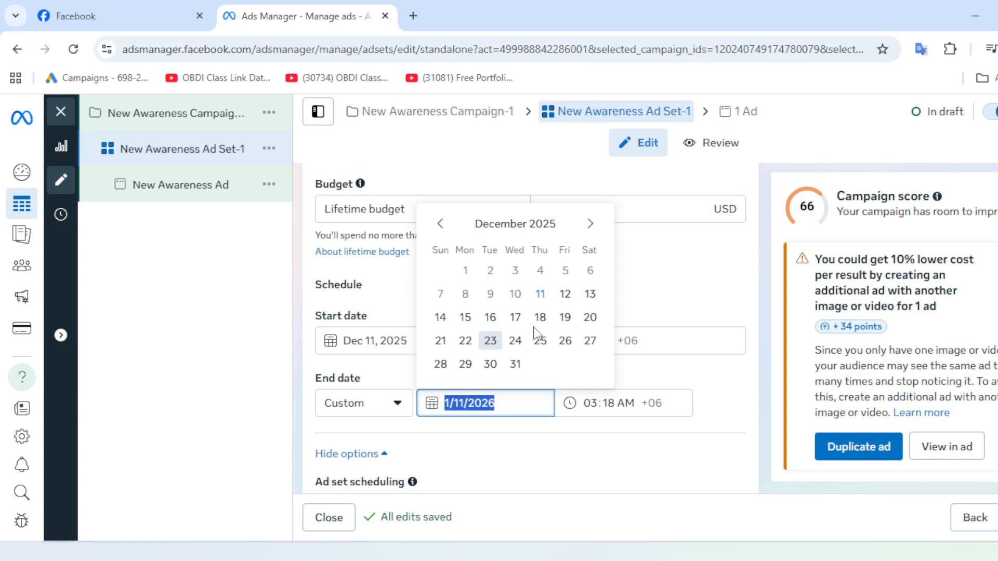
pyautogui.click(440, 340)
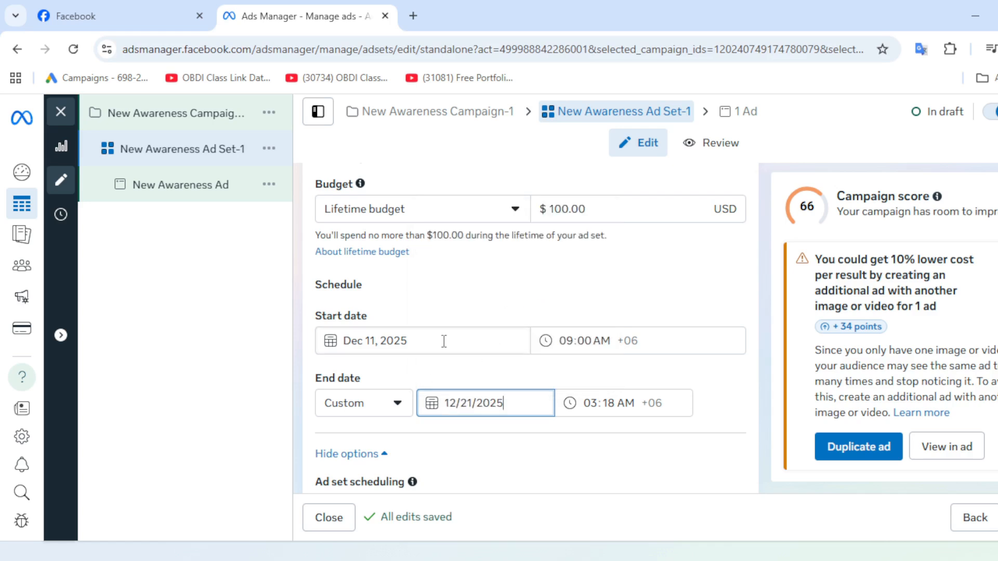
pyautogui.click(593, 401)
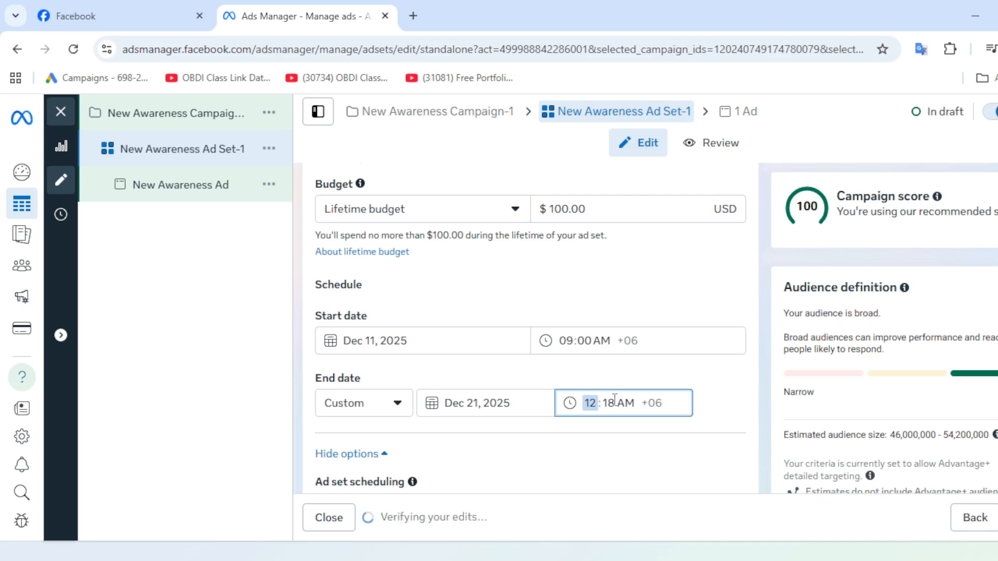
pyautogui.click(614, 402)
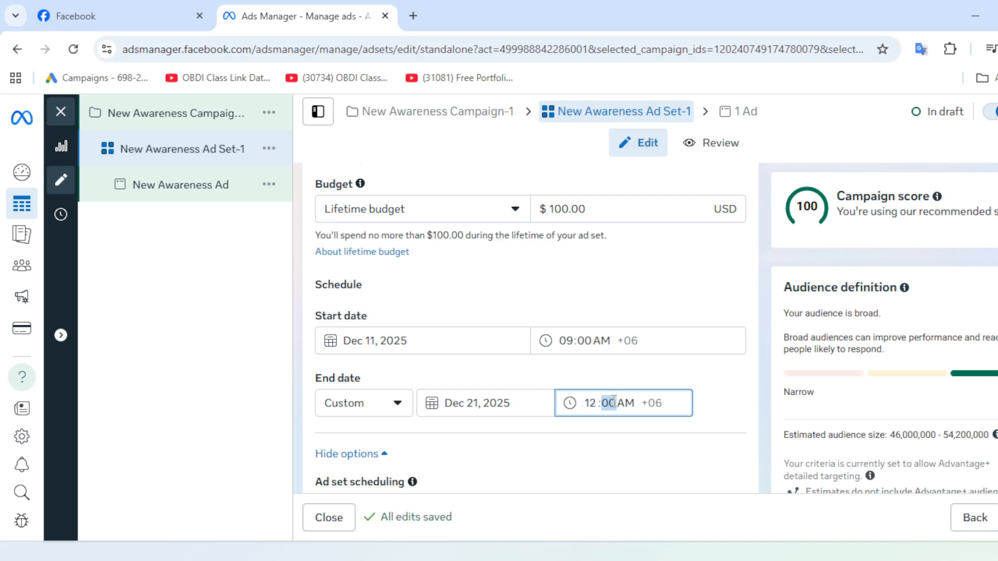
# Turn on the option to set a schedule for the ads under ad set scheduling
pyautogui.scroll(-1, 513, 457)
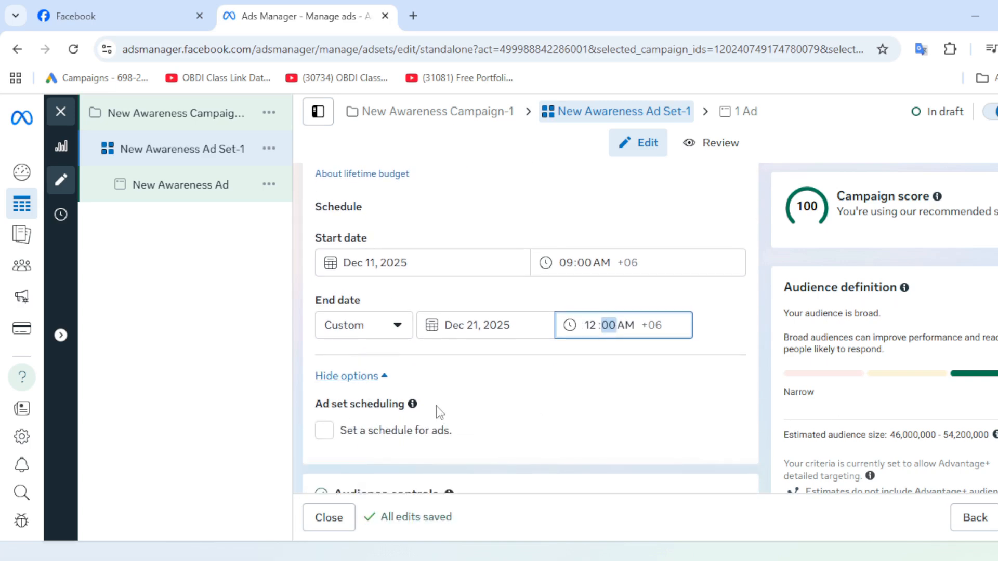
pyautogui.scroll(-1, 439, 412)
pyautogui.scroll(-1, 443, 411)
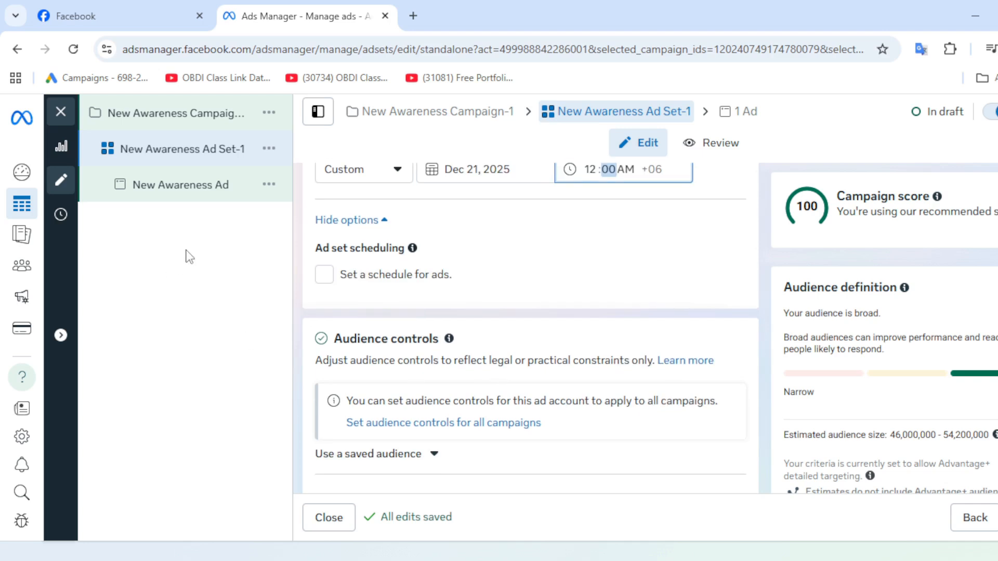
pyautogui.click(324, 275)
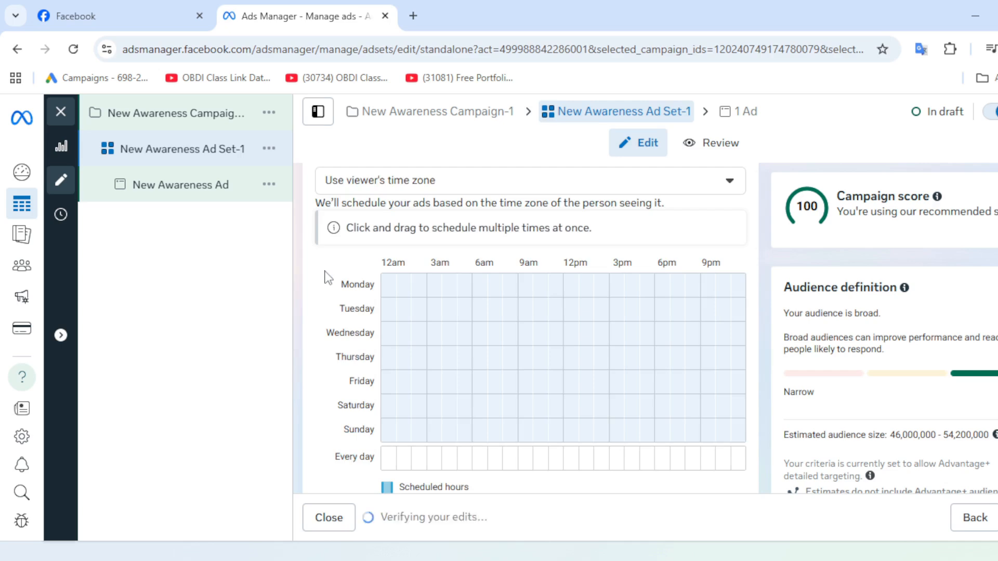
# Examine the ad scheduling settings, including the time zone option, the weekly hour grid and the budget and dates above it
pyautogui.scroll(2, 375, 281)
pyautogui.scroll(-3, 394, 281)
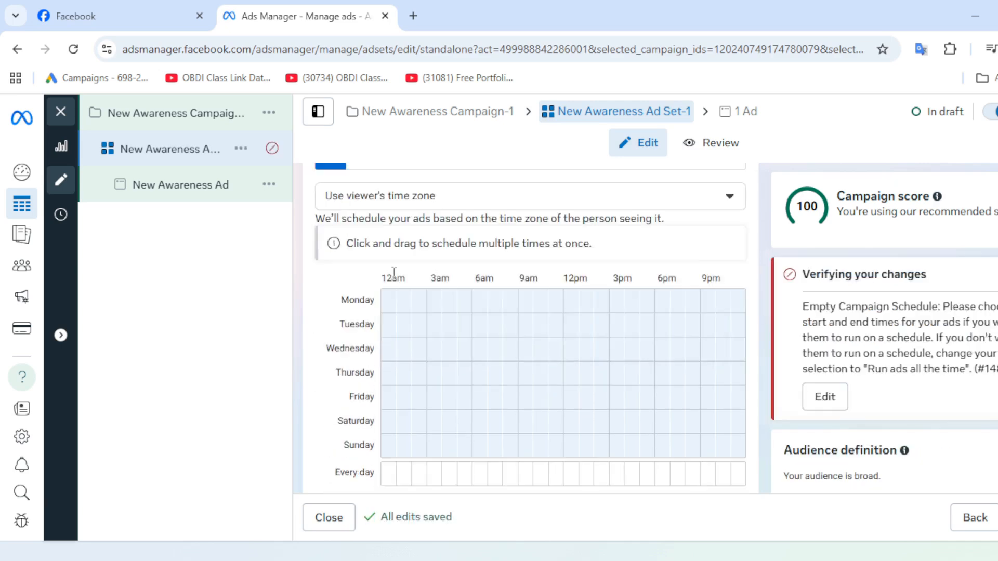
pyautogui.scroll(1, 367, 328)
pyautogui.scroll(12, 363, 316)
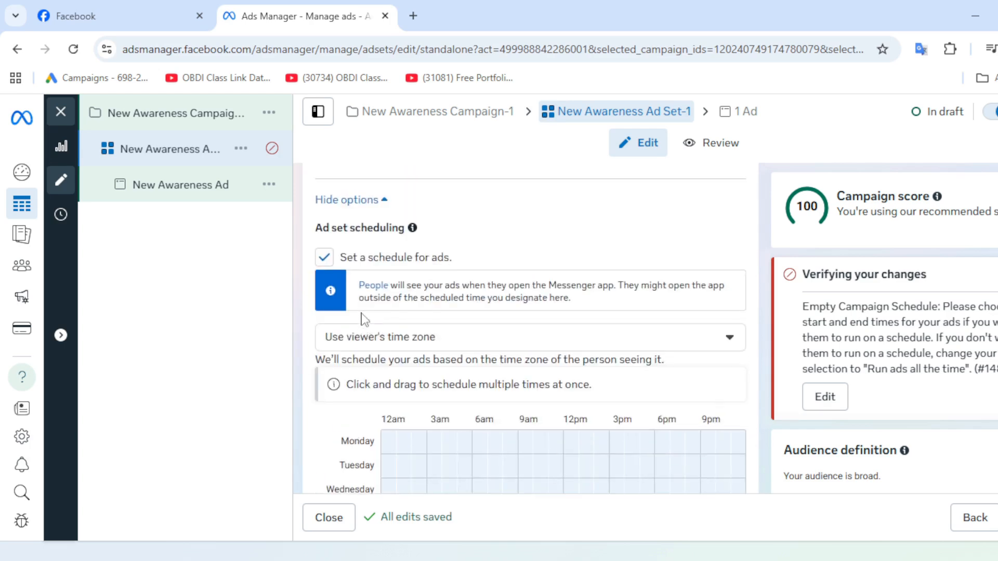
pyautogui.scroll(-2, 421, 314)
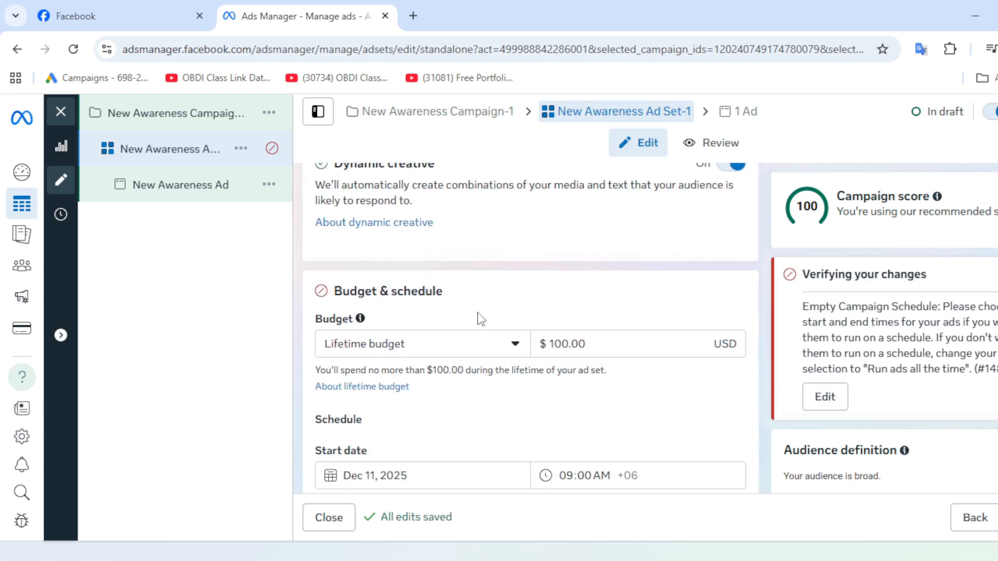
pyautogui.scroll(-4, 517, 410)
pyautogui.scroll(-7, 518, 412)
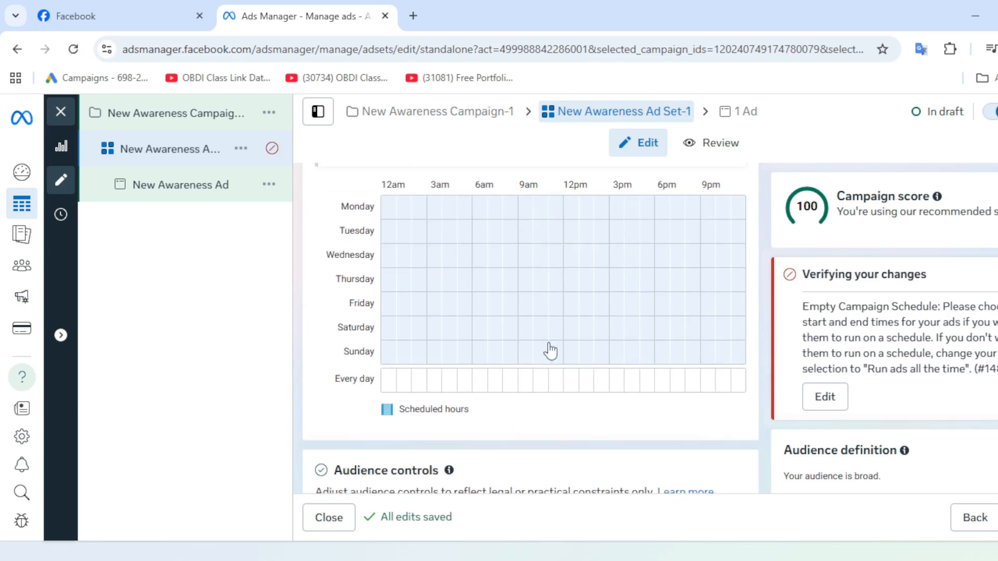
pyautogui.scroll(1, 426, 340)
pyautogui.scroll(4, 425, 339)
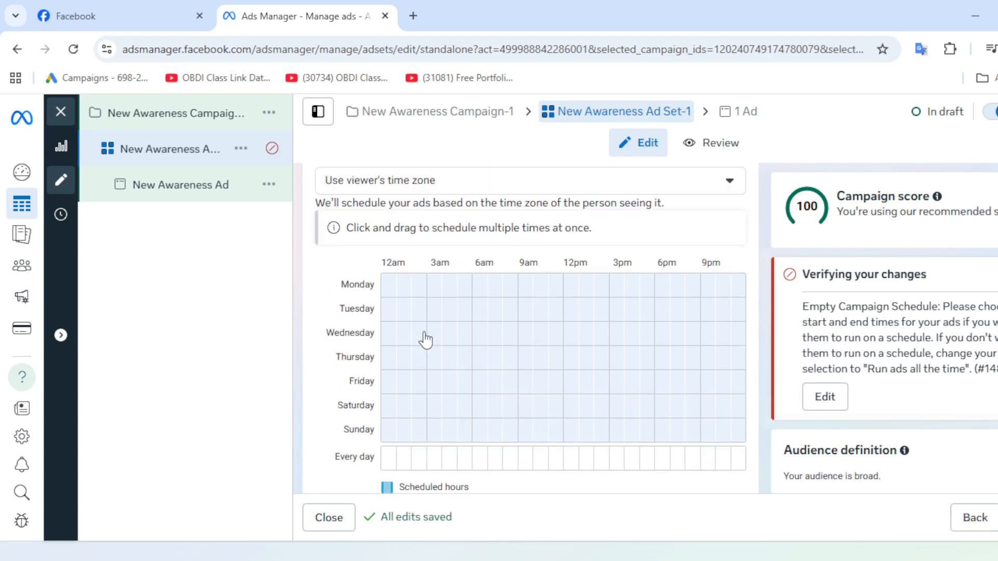
pyautogui.scroll(-3, 427, 339)
pyautogui.scroll(2, 425, 339)
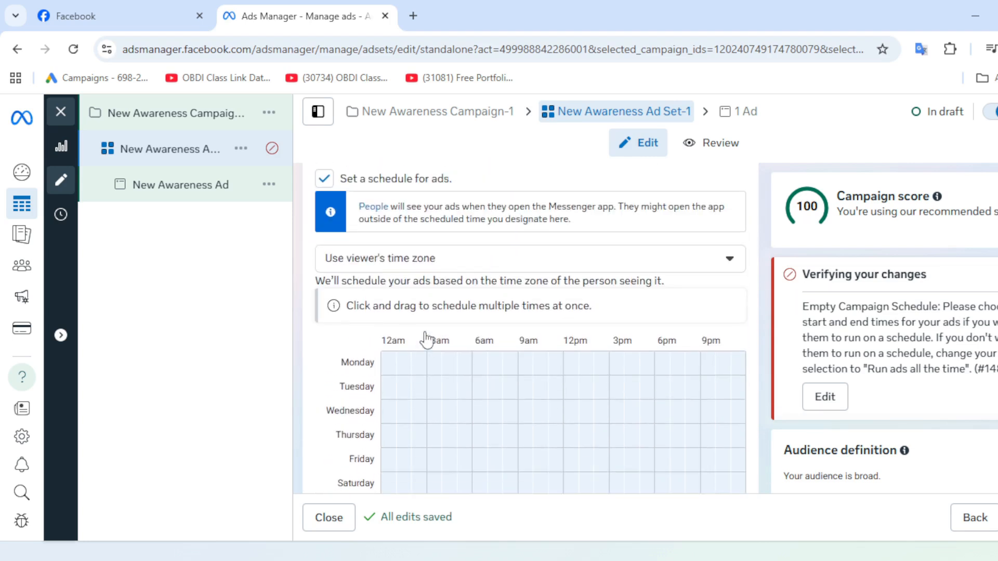
pyautogui.scroll(-2, 425, 339)
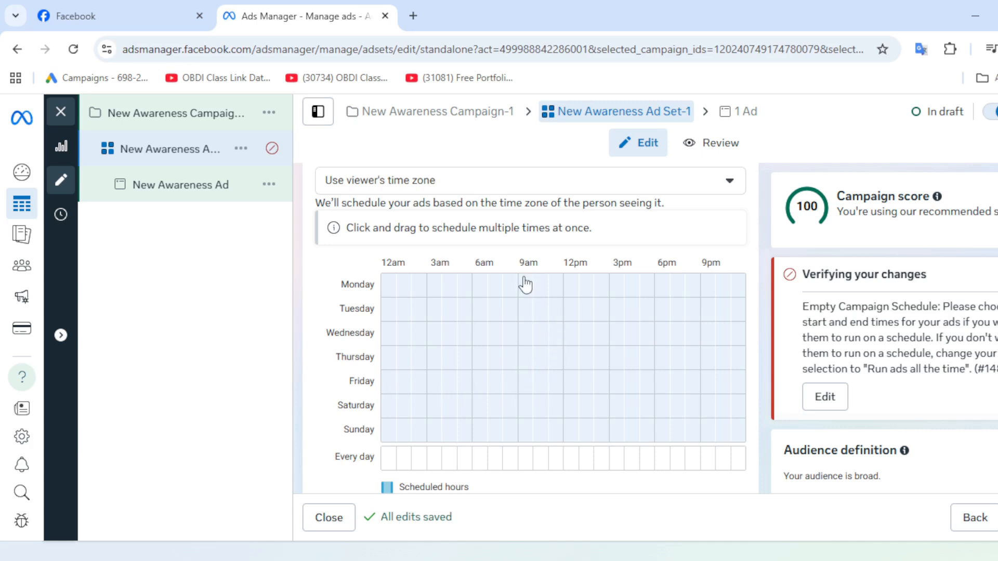
pyautogui.click(525, 384)
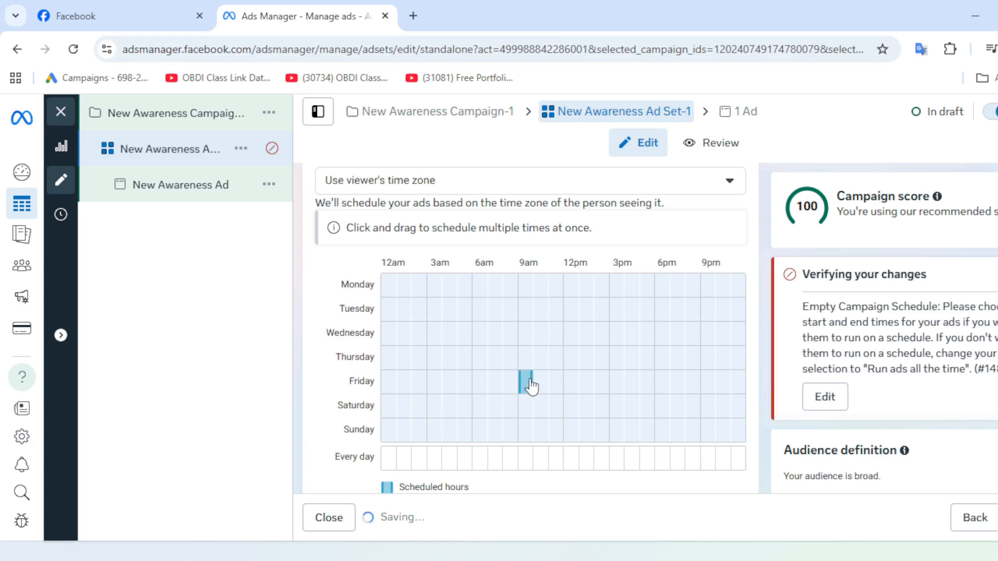
pyautogui.click(531, 385)
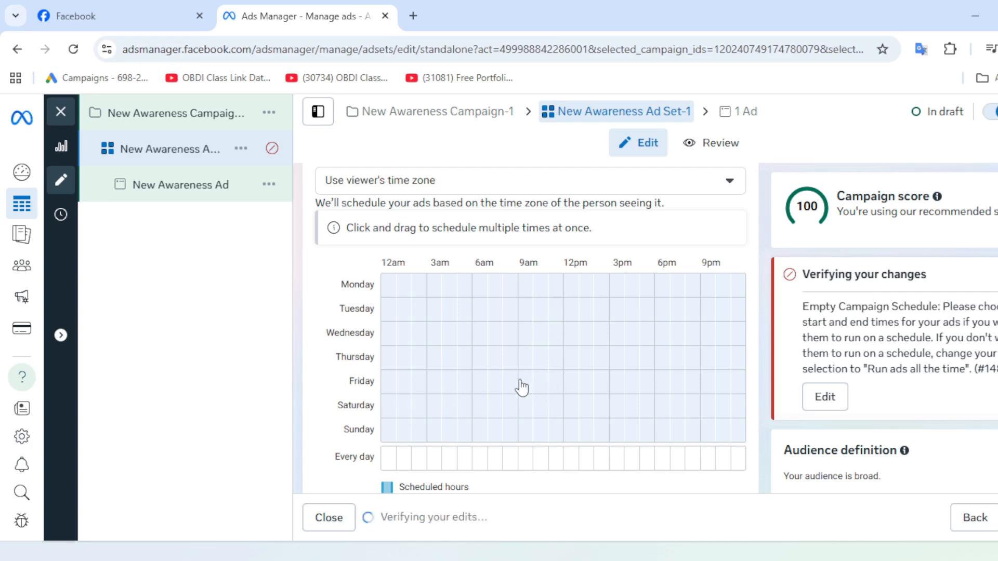
pyautogui.moveTo(521, 388); pyautogui.dragTo(564, 381)
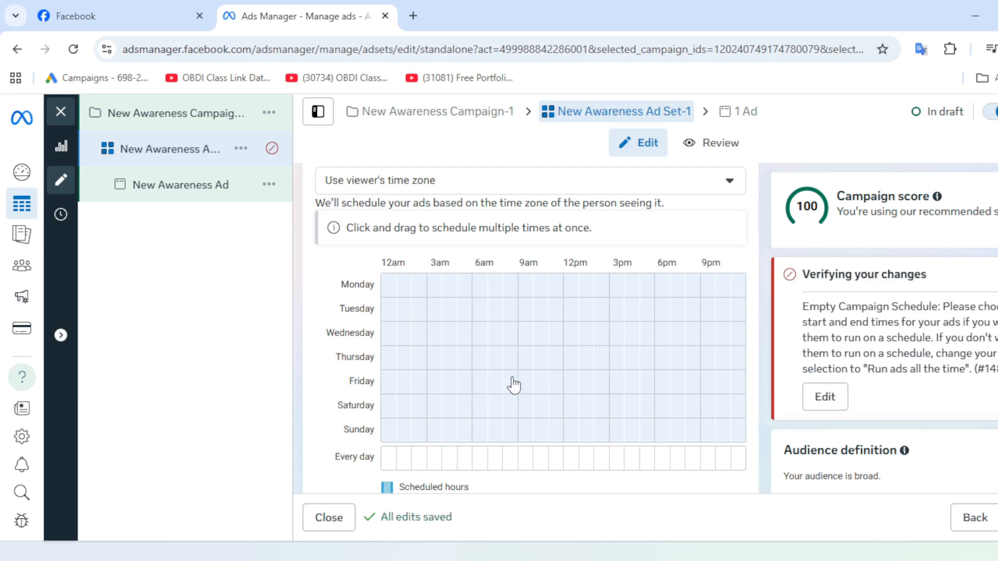
# Schedule the ads on Friday from 8am to 1pm and from 3pm to midnight in the viewer's time zone
pyautogui.moveTo(516, 385); pyautogui.dragTo(567, 388)
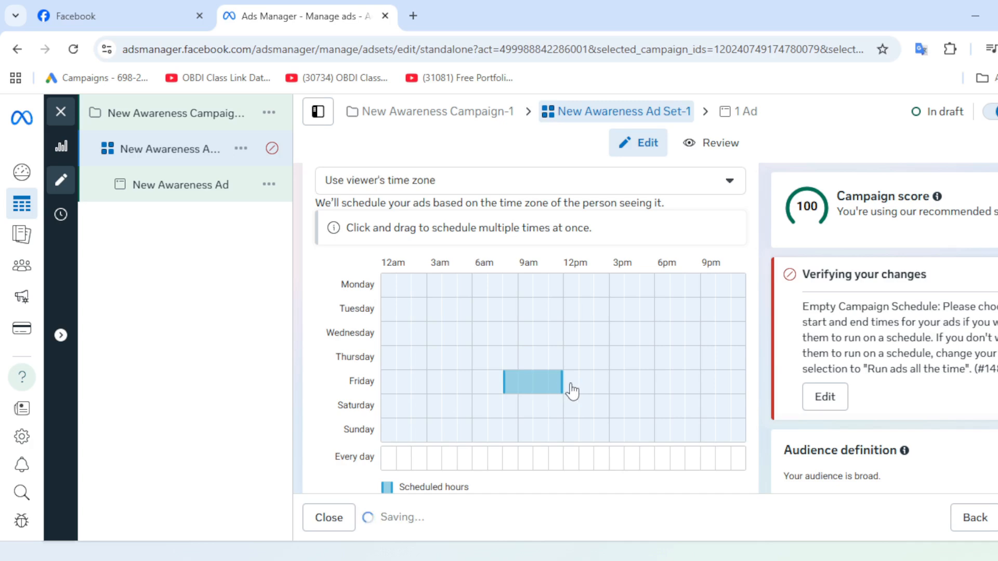
pyautogui.click(571, 386)
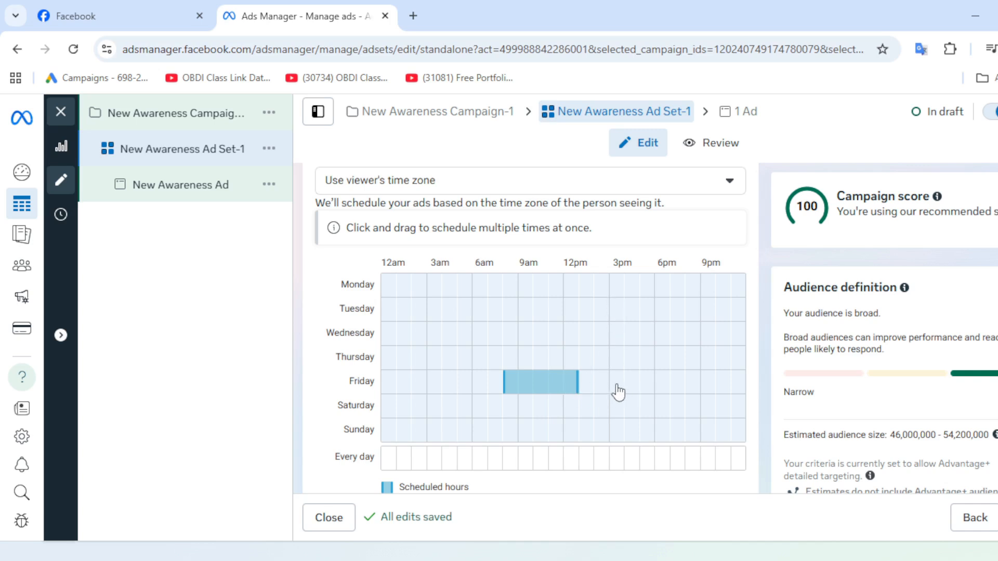
pyautogui.moveTo(613, 390); pyautogui.dragTo(727, 389)
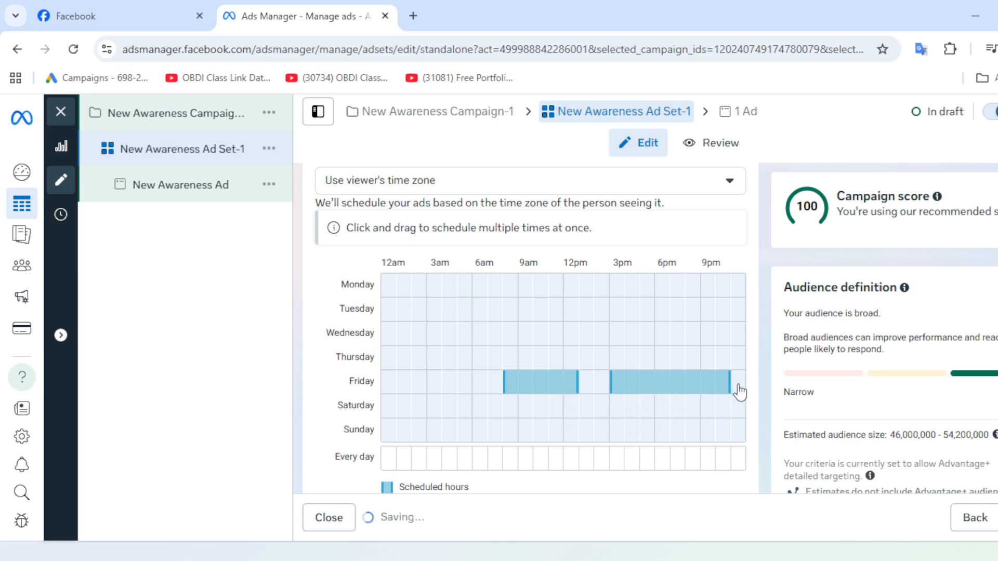
pyautogui.click(740, 392)
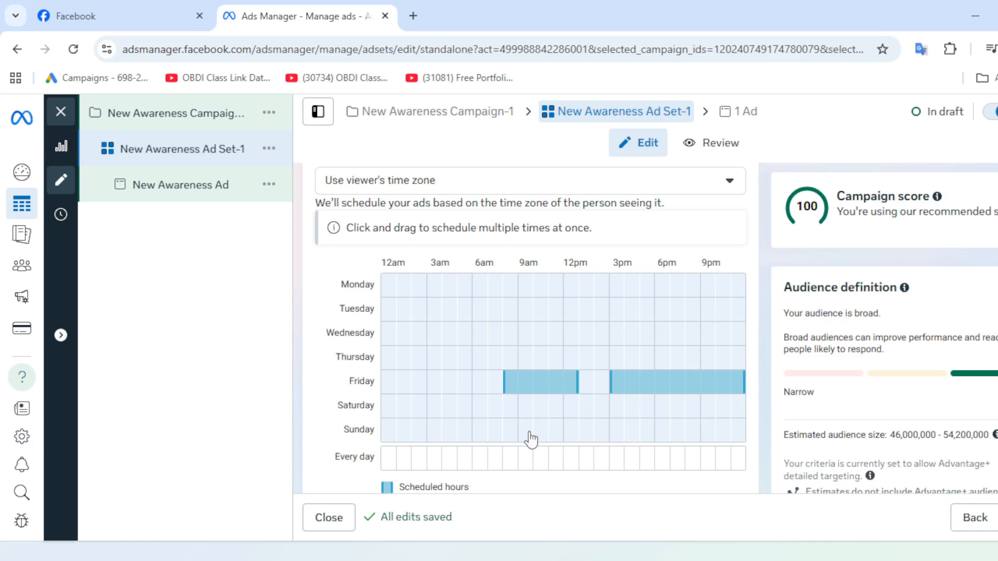
# Add the Friday hour from 12am to 1am to the ad schedule
pyautogui.click(389, 385)
pyautogui.click(388, 386)
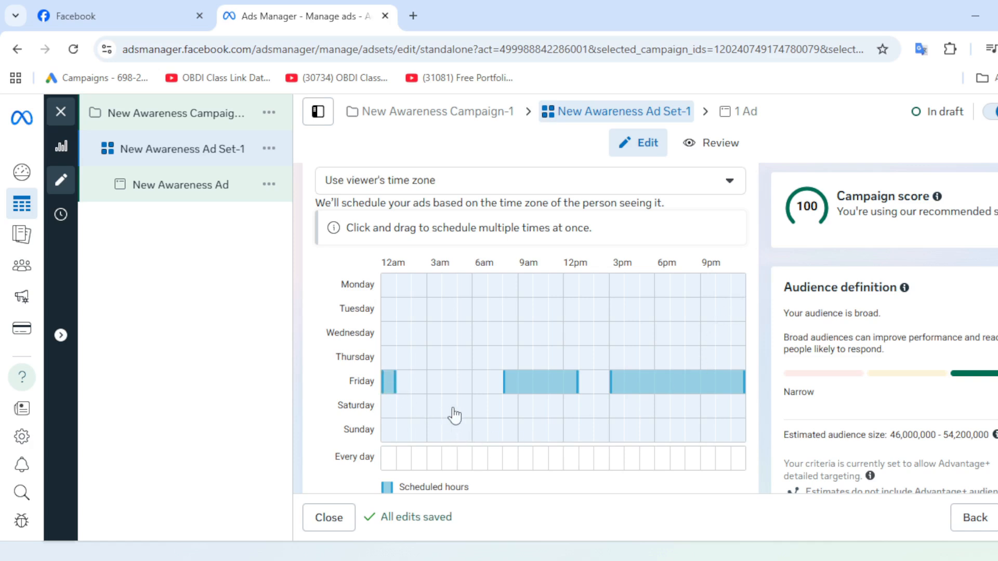
pyautogui.click(384, 388)
pyautogui.moveTo(383, 465); pyautogui.dragTo(753, 454)
# Review the audience controls, included locations and Advantage+ audience options of the ad set
pyautogui.scroll(-3, 586, 445)
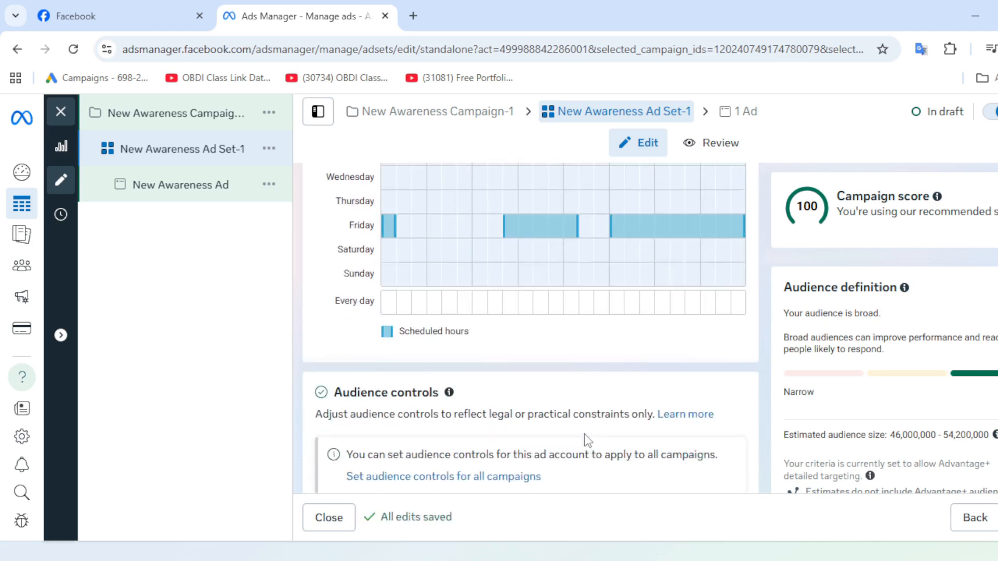
pyautogui.scroll(-3, 585, 439)
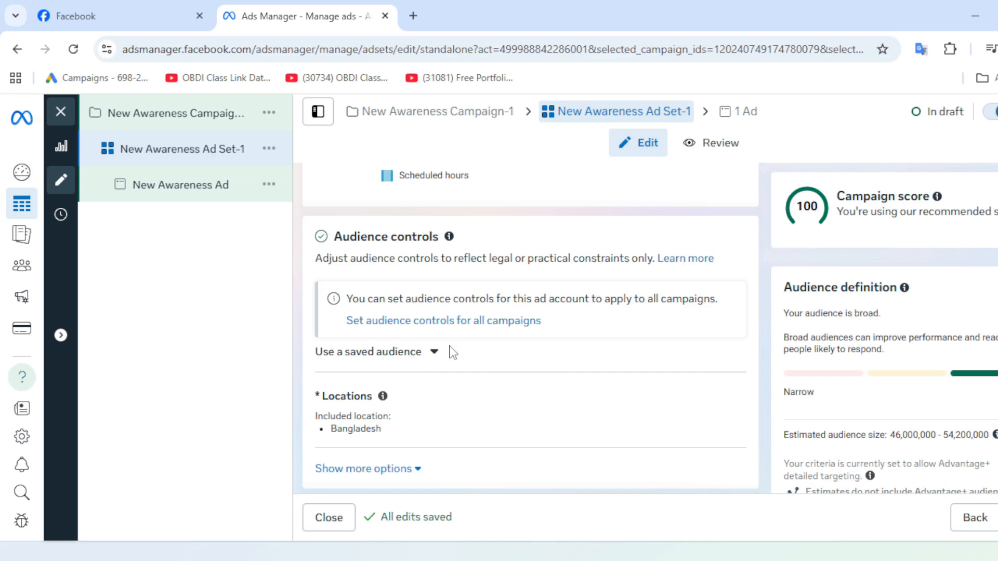
pyautogui.scroll(-2, 441, 352)
pyautogui.scroll(2, 411, 274)
pyautogui.scroll(-6, 462, 322)
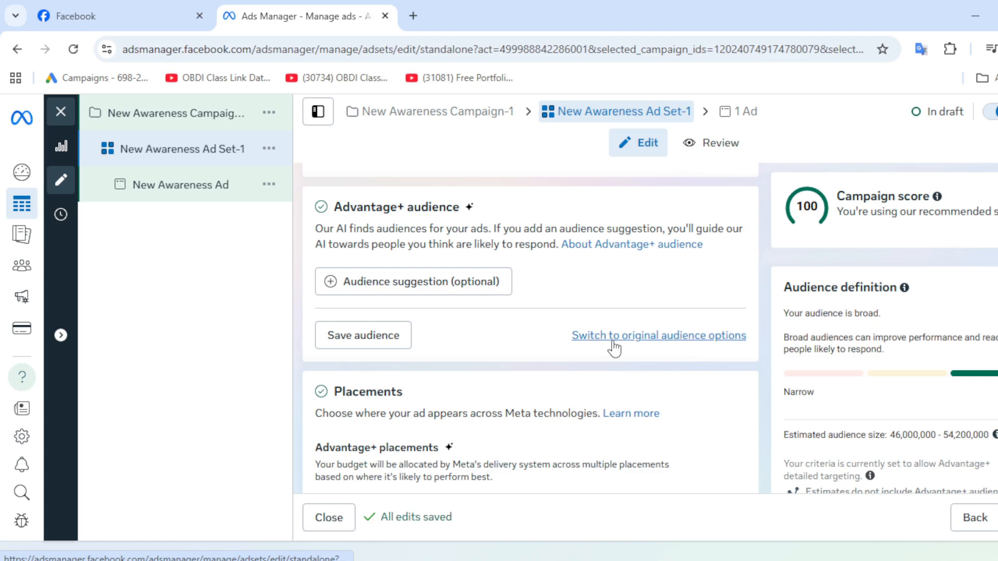
pyautogui.click(693, 337)
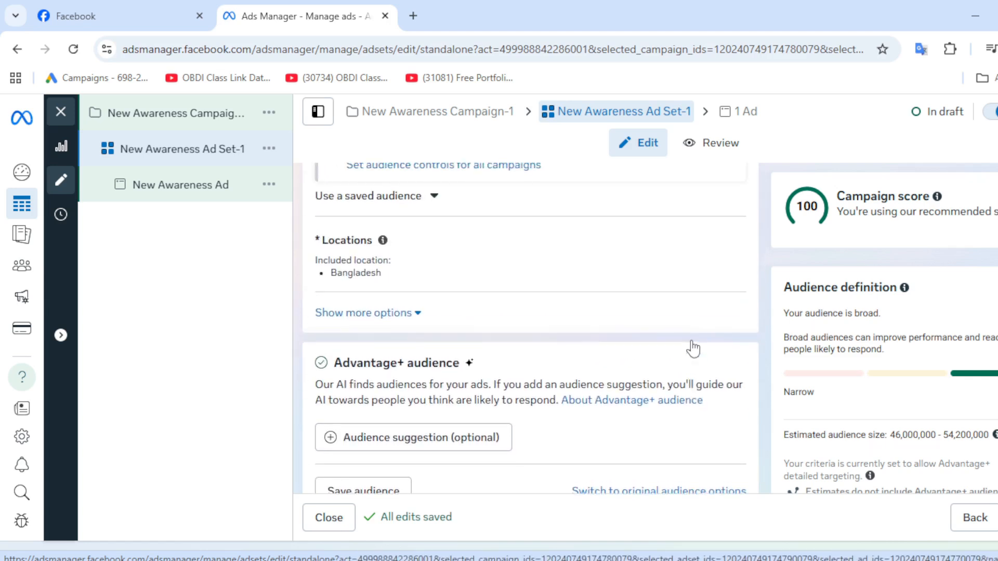
pyautogui.scroll(1, 497, 301)
pyautogui.scroll(3, 421, 273)
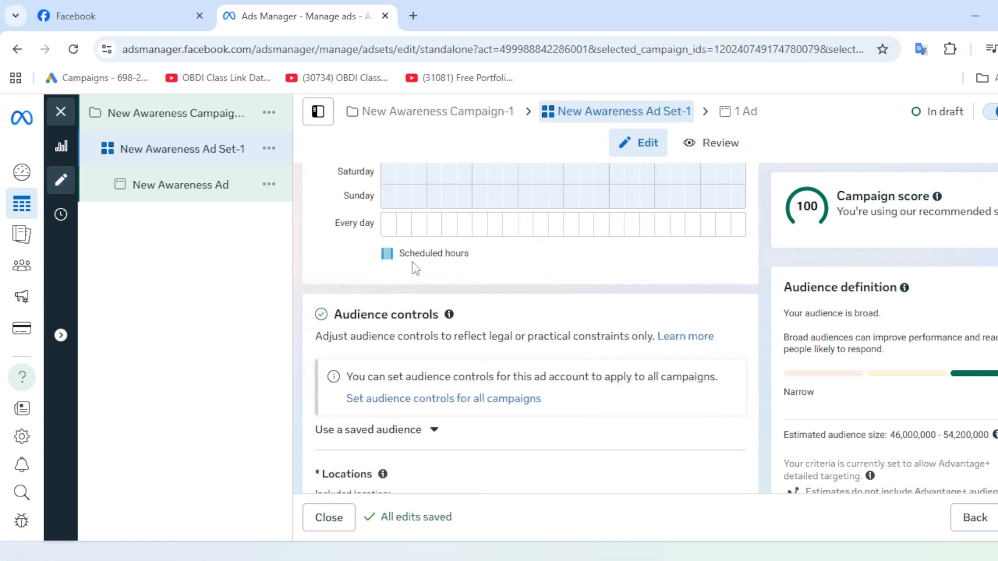
# Switch the ad set from Advantage+ audience to the original audience options
pyautogui.scroll(-8, 493, 338)
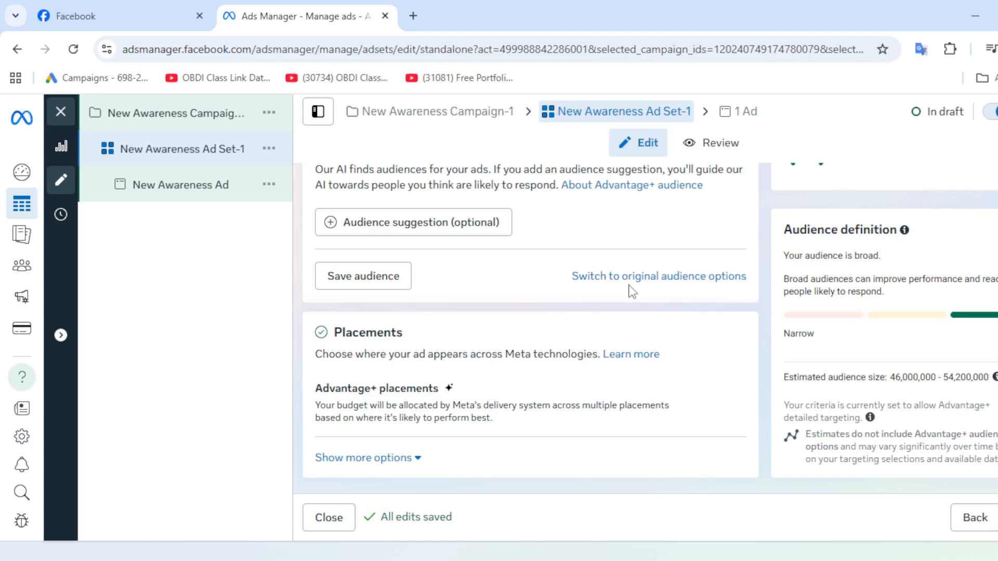
pyautogui.click(679, 277)
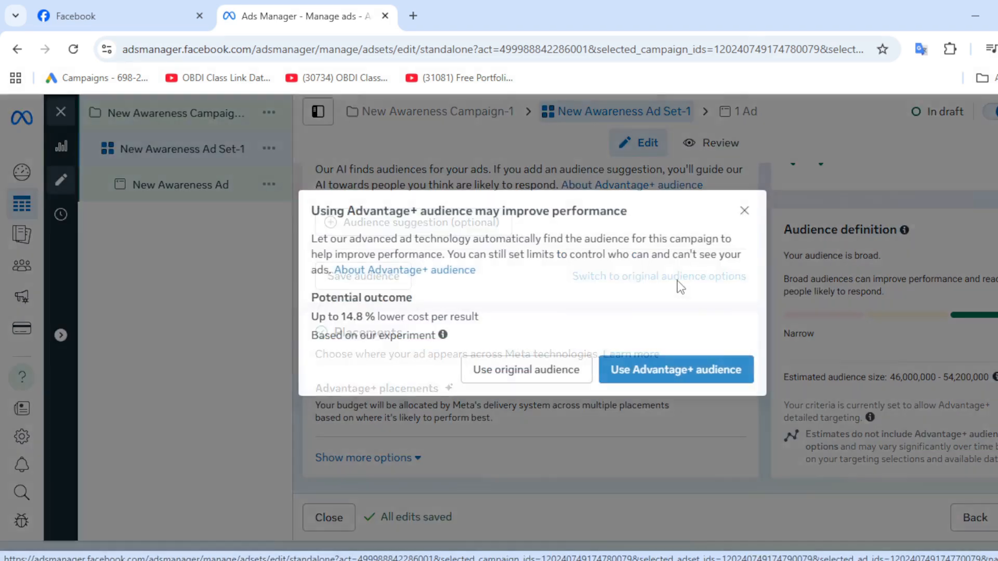
pyautogui.click(526, 375)
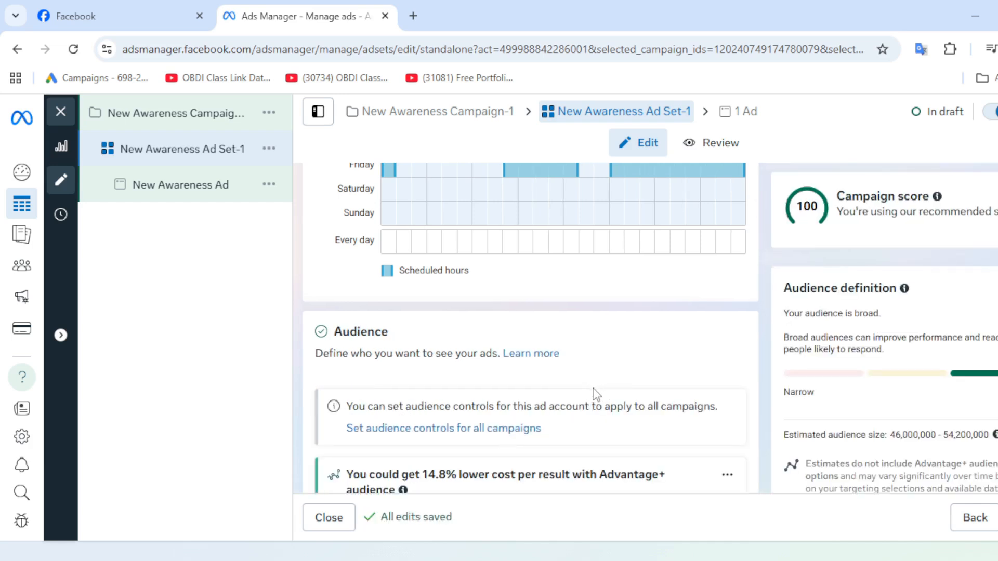
# Review the original audience settings, including the custom and lookalike audience creation options and the list of existing audiences
pyautogui.scroll(-2, 595, 394)
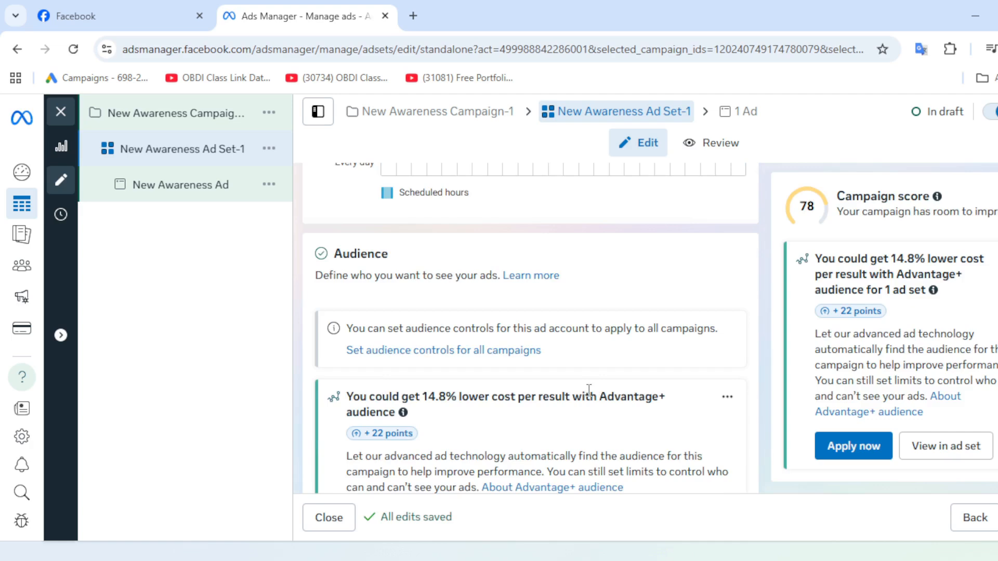
pyautogui.scroll(-2, 589, 390)
pyautogui.scroll(-2, 588, 392)
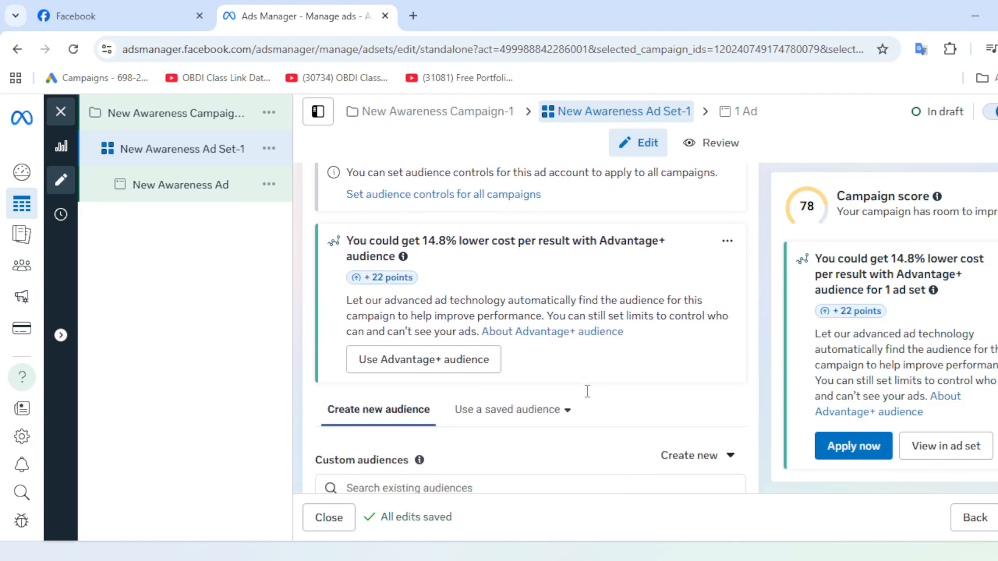
pyautogui.scroll(-2, 587, 394)
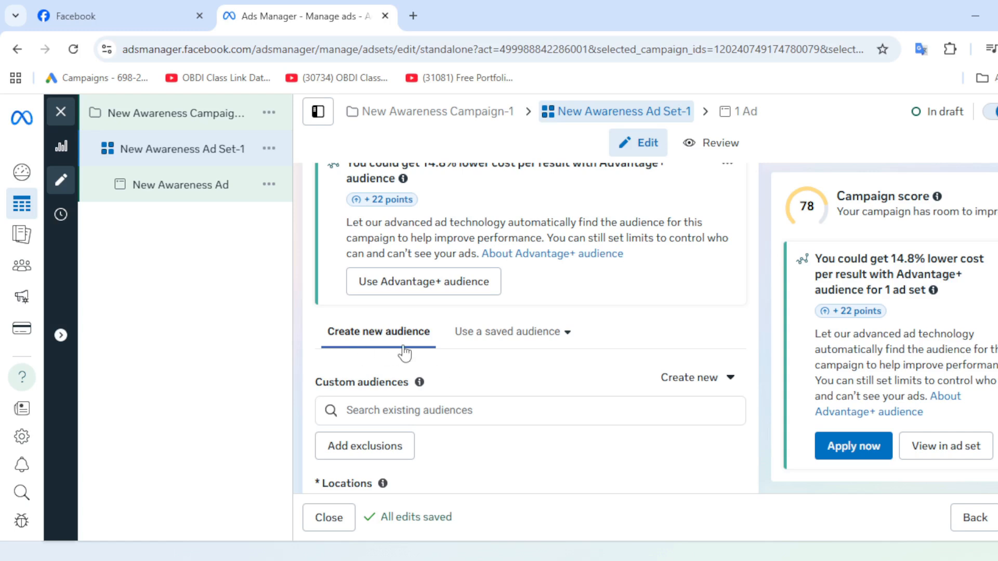
pyautogui.scroll(-2, 447, 352)
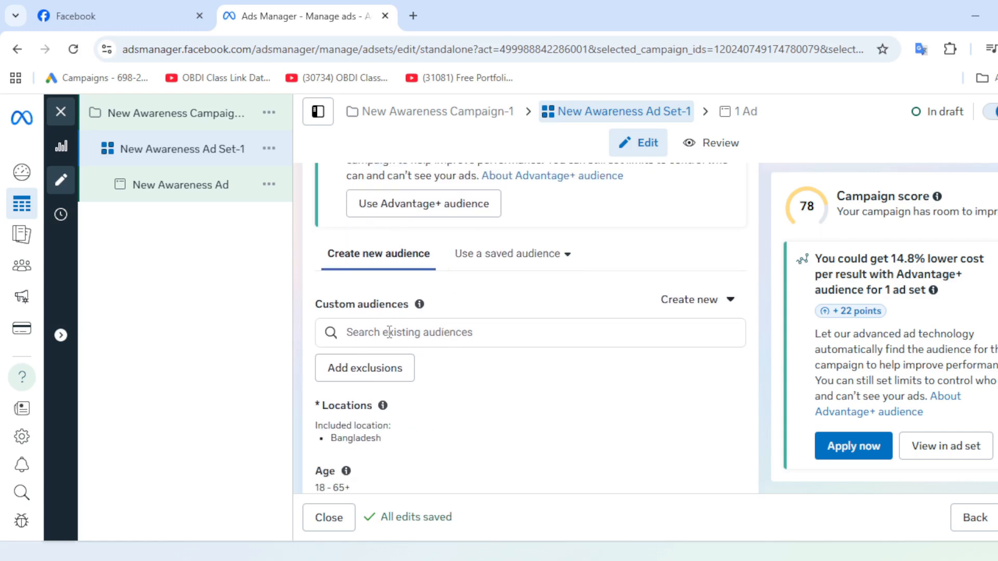
pyautogui.click(734, 308)
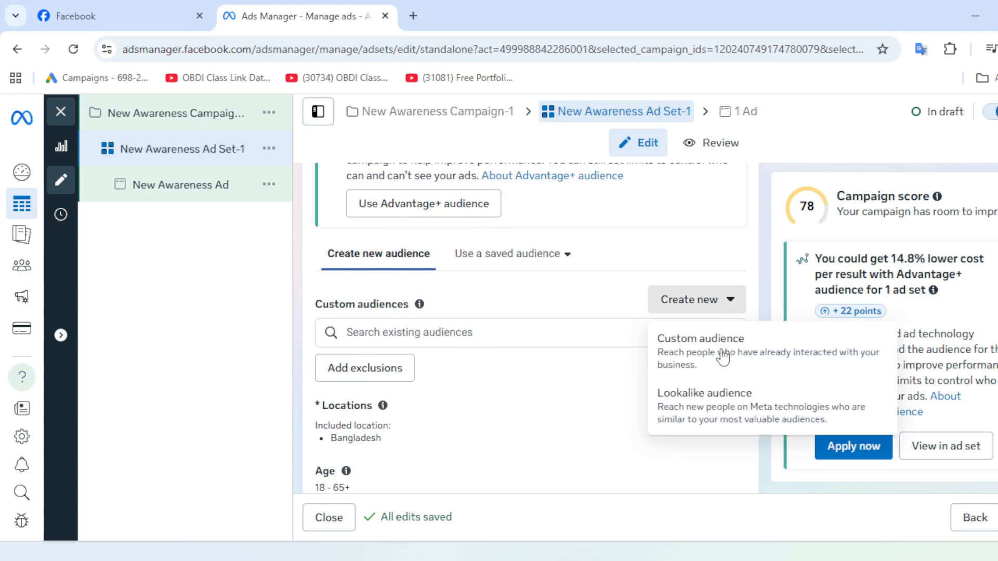
pyautogui.click(561, 326)
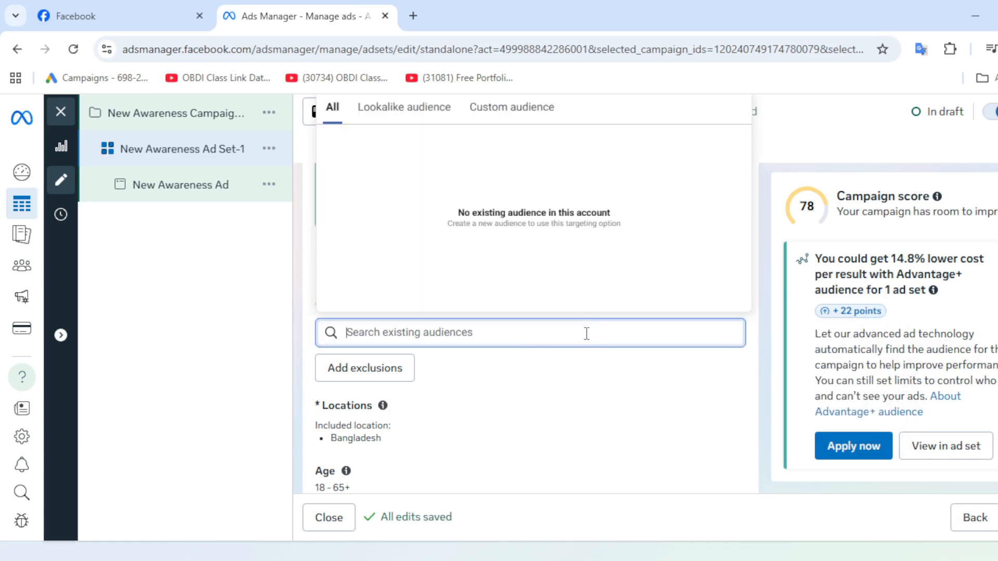
# Add United Kingdom as an included country in the ad set's audience locations
pyautogui.scroll(-2, 575, 340)
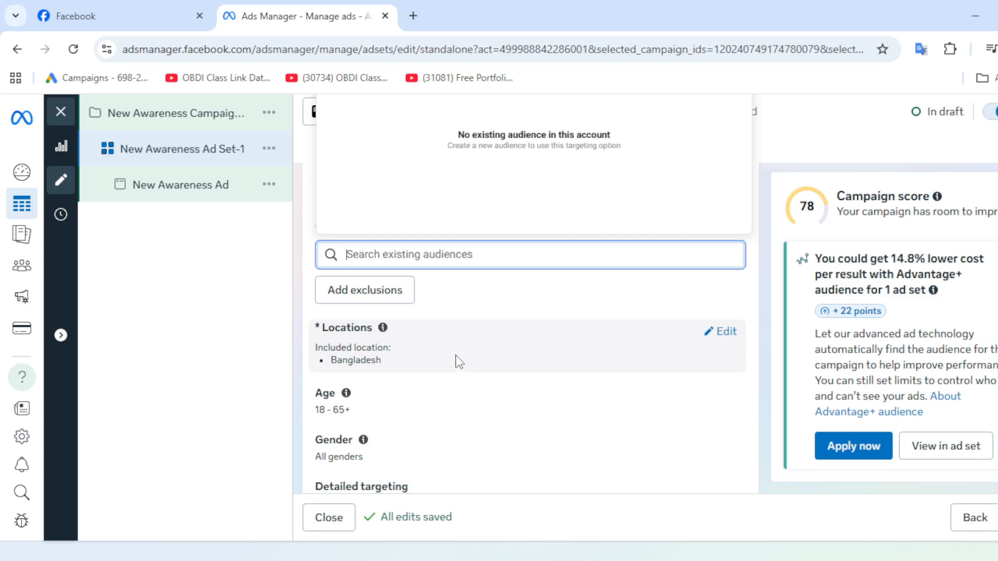
pyautogui.click(717, 335)
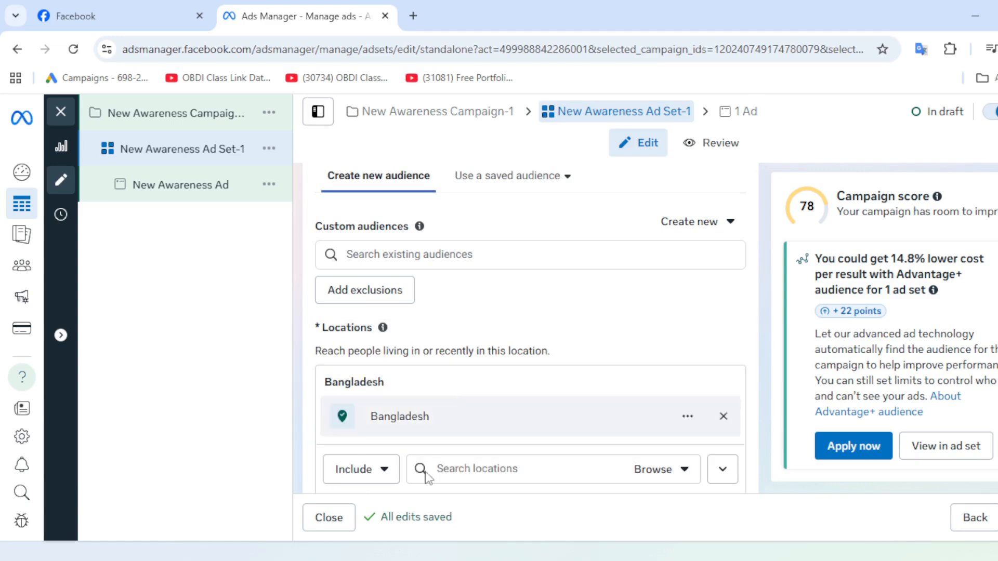
pyautogui.scroll(-2, 445, 411)
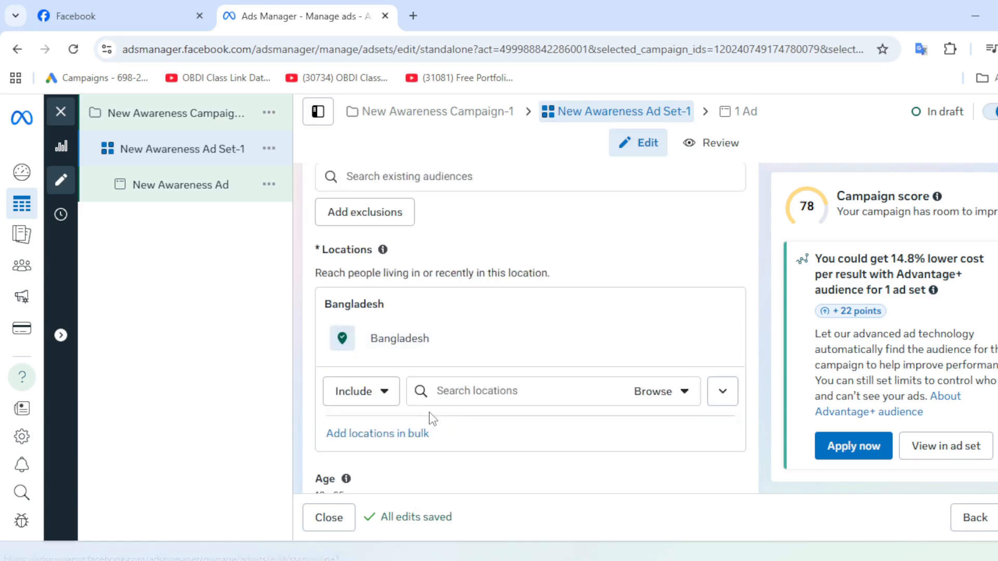
pyautogui.click(385, 395)
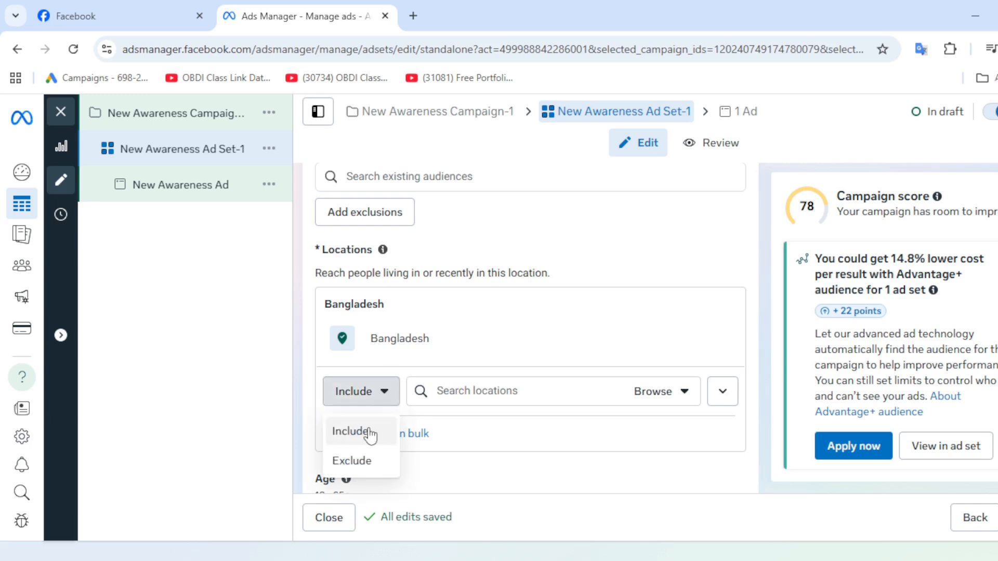
pyautogui.click(369, 436)
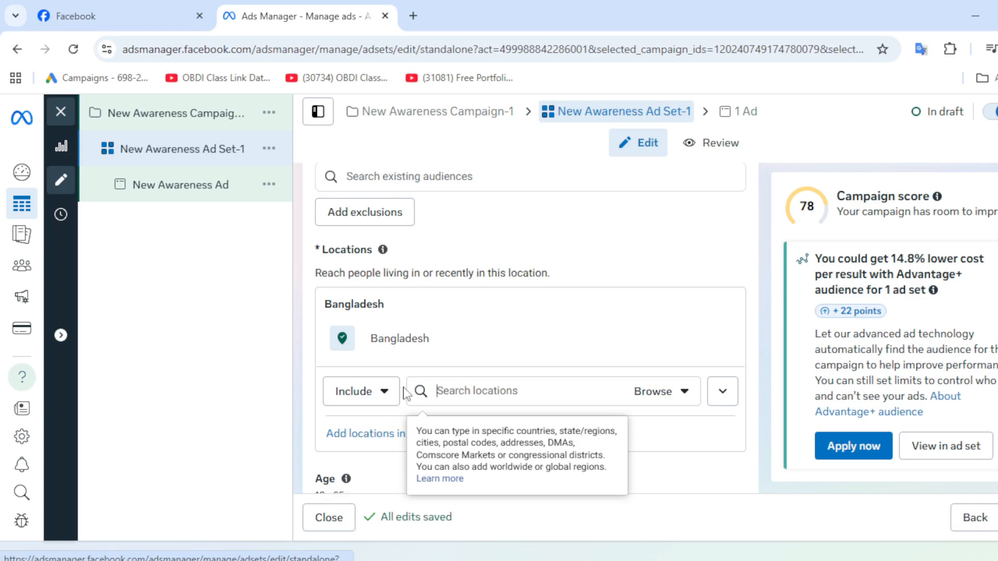
pyautogui.click(390, 398)
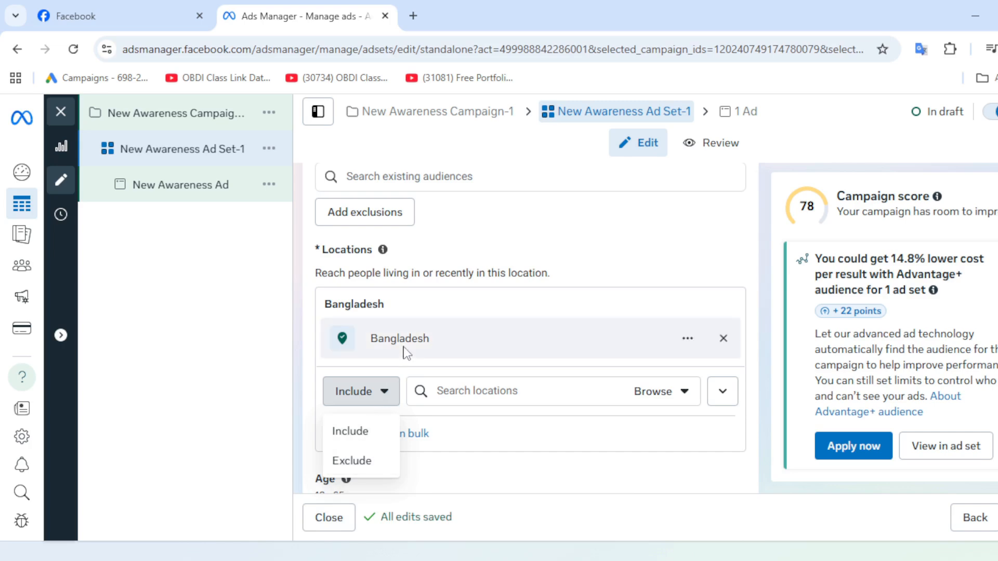
pyautogui.click(369, 438)
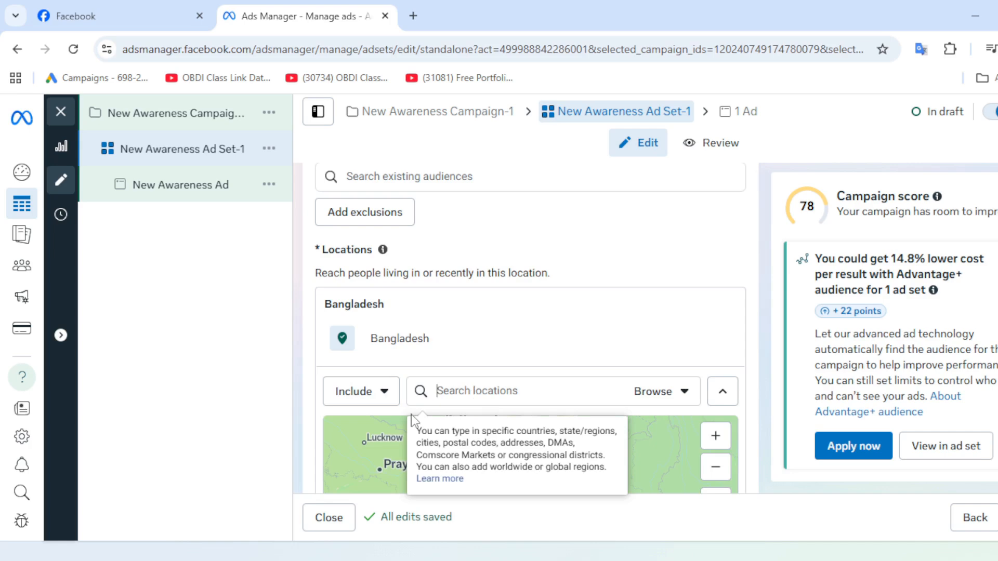
pyautogui.write('um')
pyautogui.press('BackSpace')
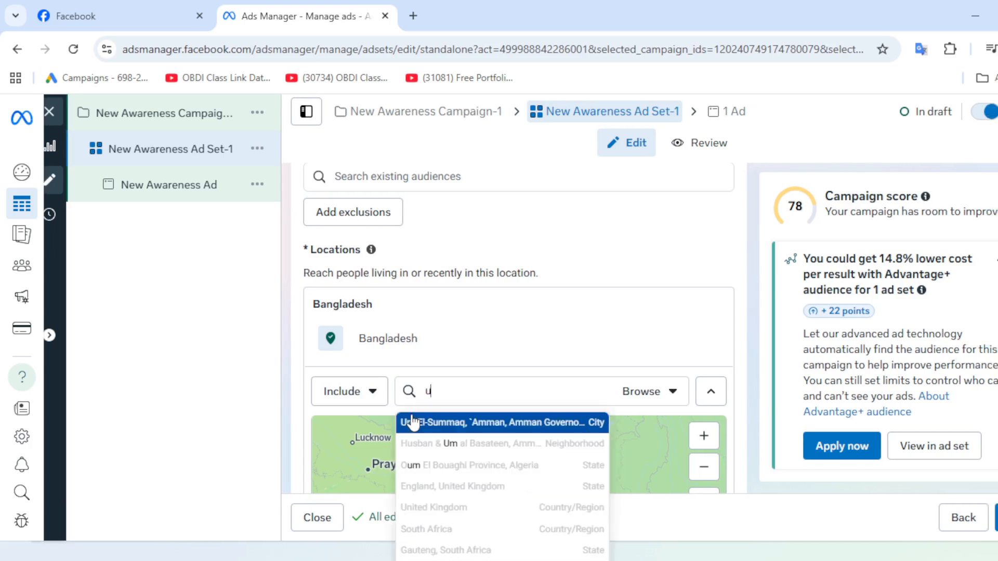
pyautogui.write('ni')
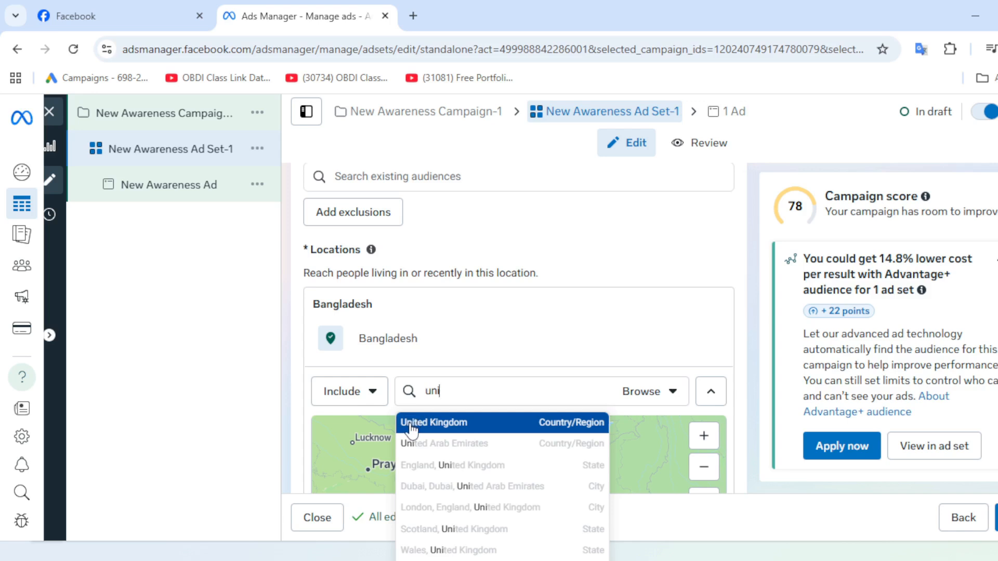
pyautogui.click(411, 428)
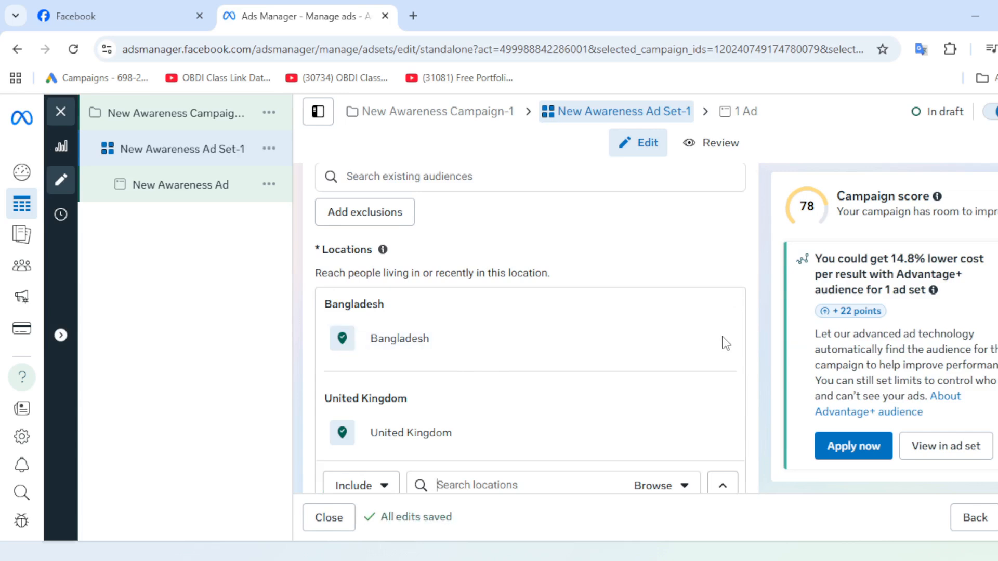
# Remove Bangladesh from the audience's included locations
pyautogui.moveTo(718, 341)
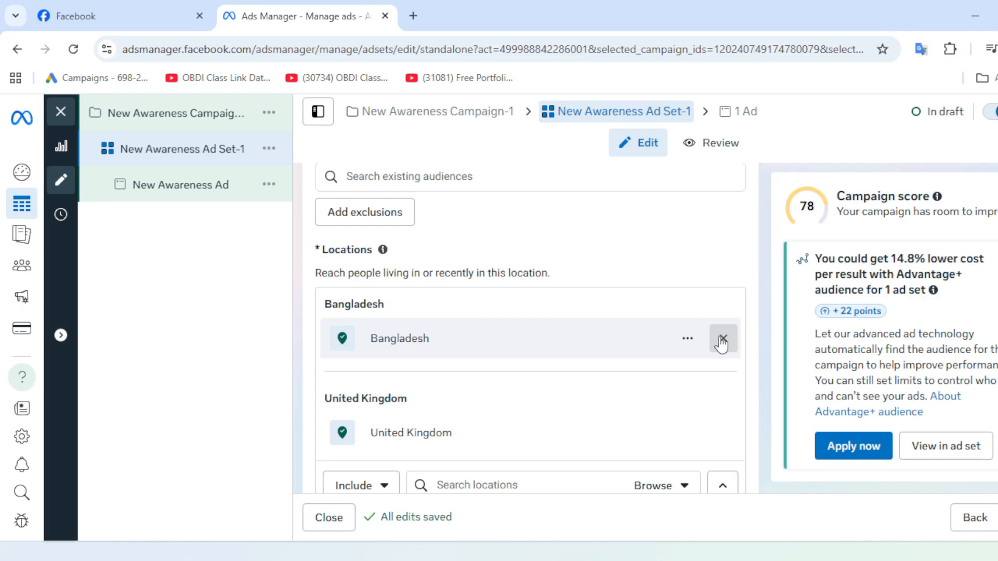
pyautogui.click(722, 339)
pyautogui.scroll(-2, 458, 427)
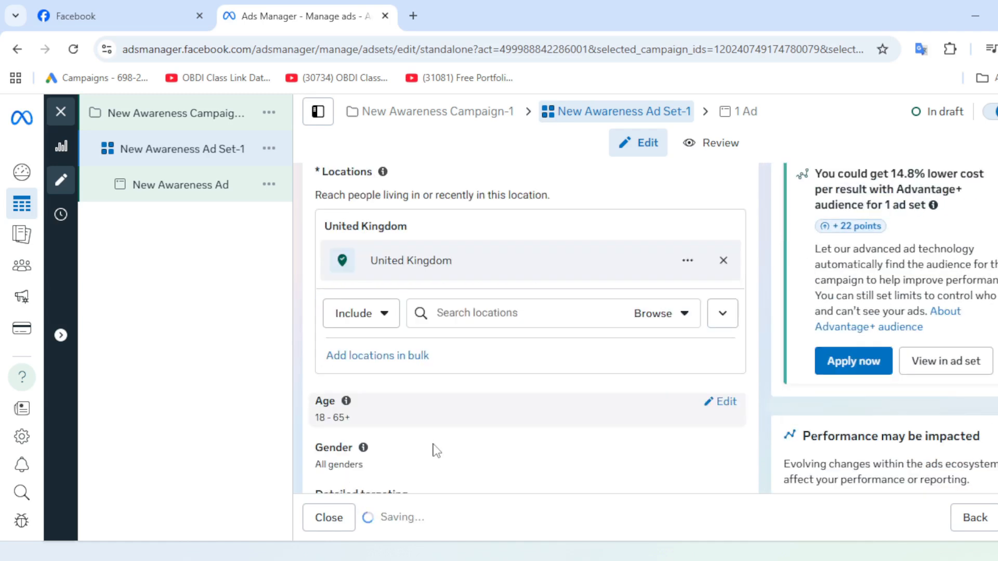
# Set the audience's minimum age to 20
pyautogui.scroll(-3, 456, 419)
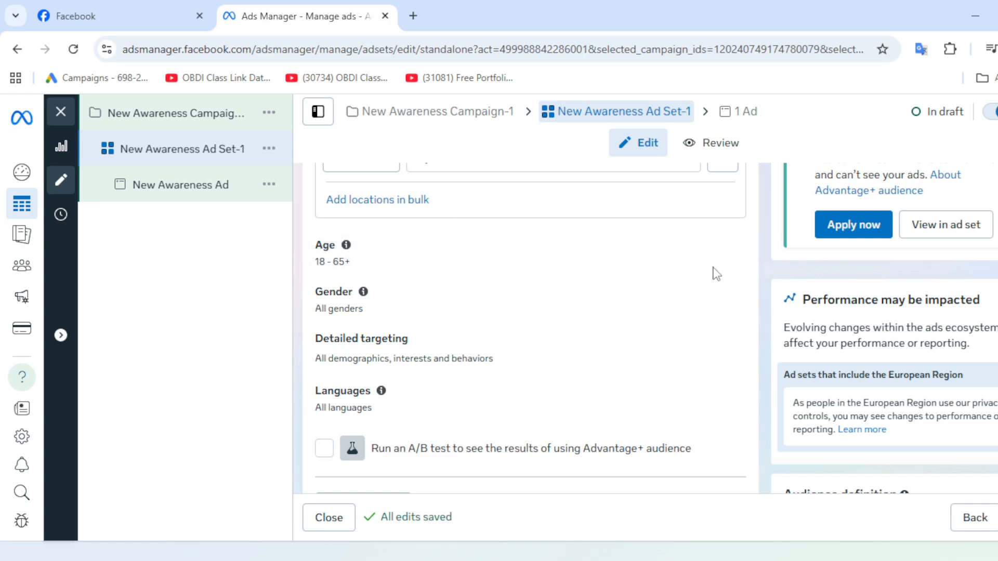
pyautogui.click(726, 249)
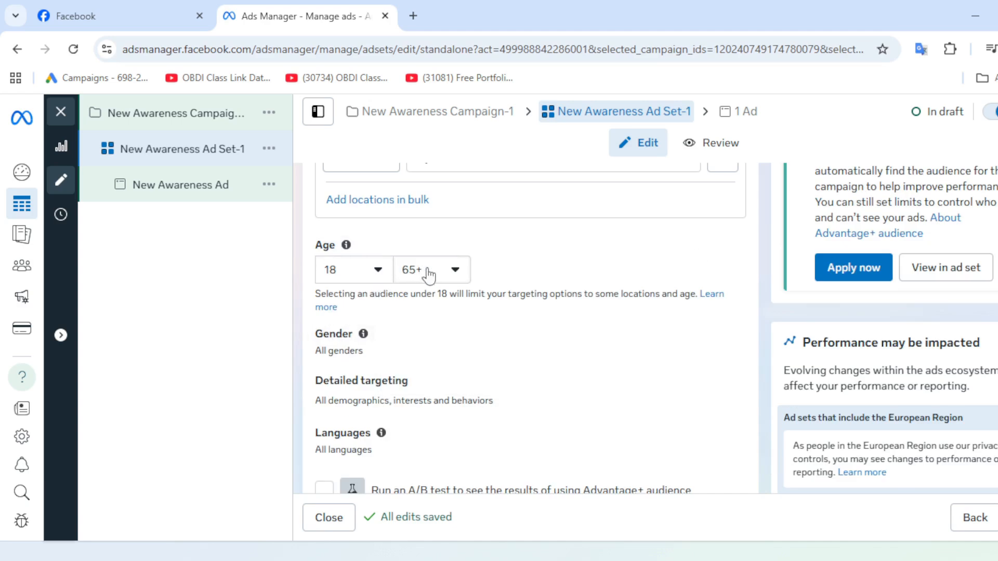
pyautogui.click(378, 271)
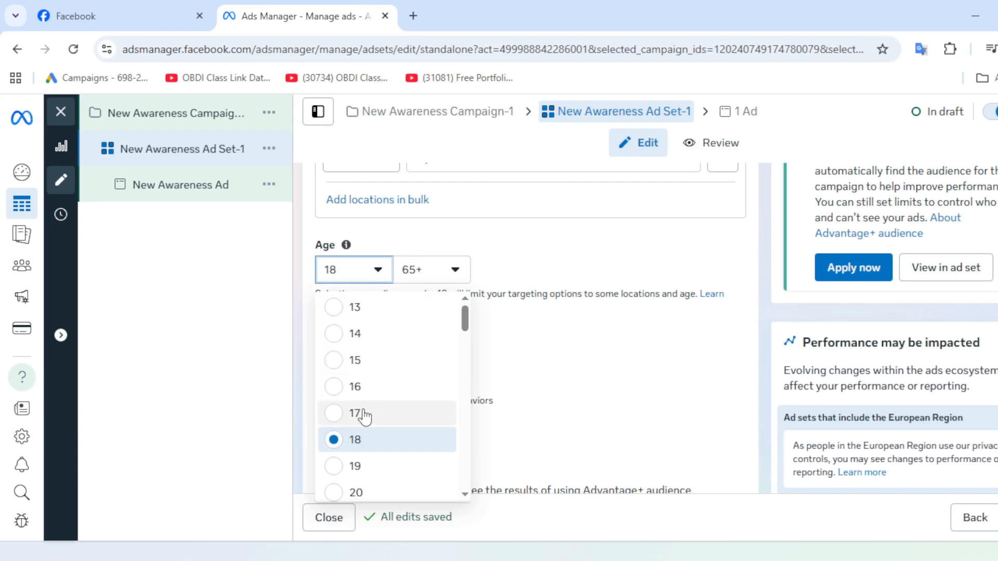
pyautogui.scroll(-2, 363, 416)
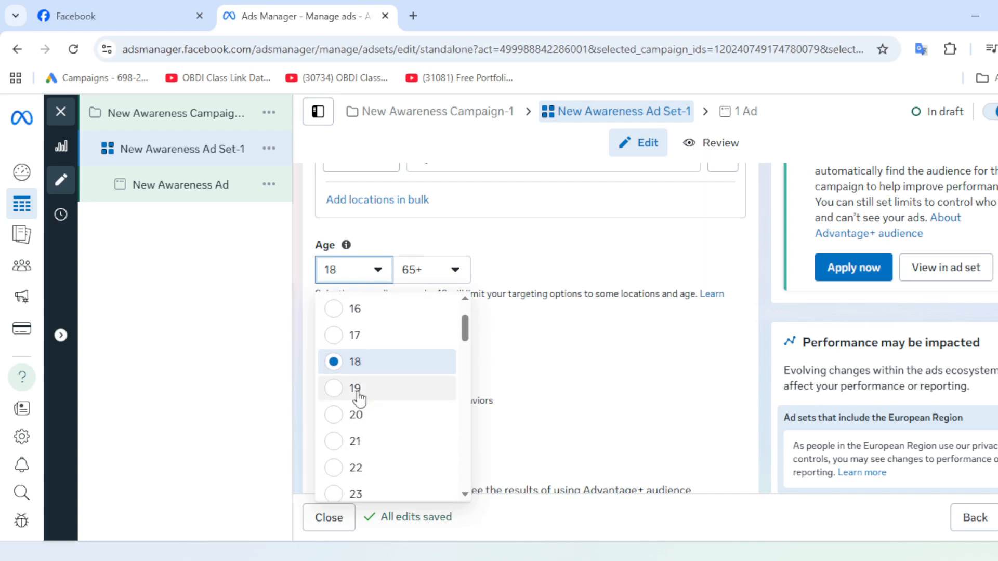
pyautogui.click(339, 418)
pyautogui.scroll(4, 338, 419)
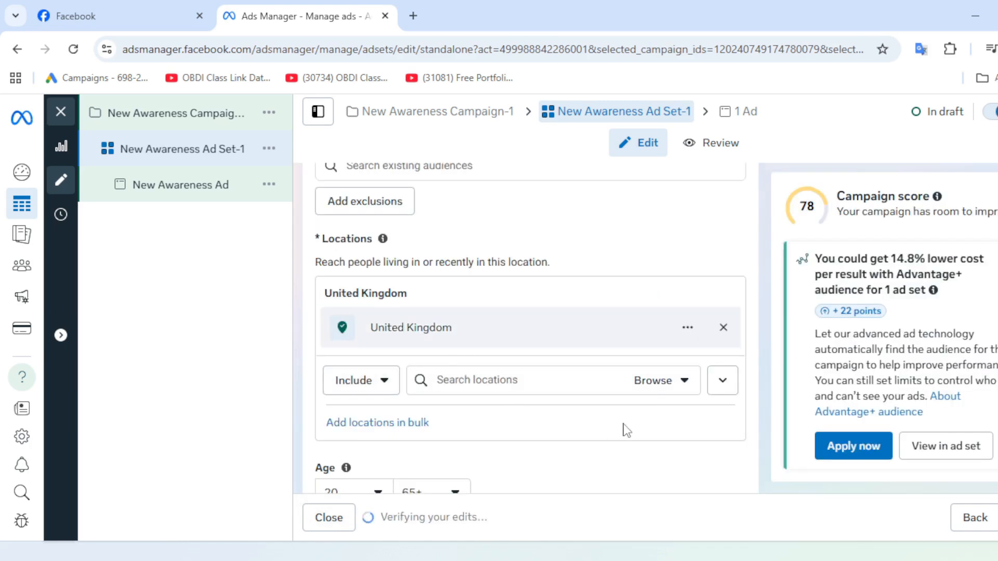
# Set the audience's maximum age to 58
pyautogui.scroll(-2, 575, 412)
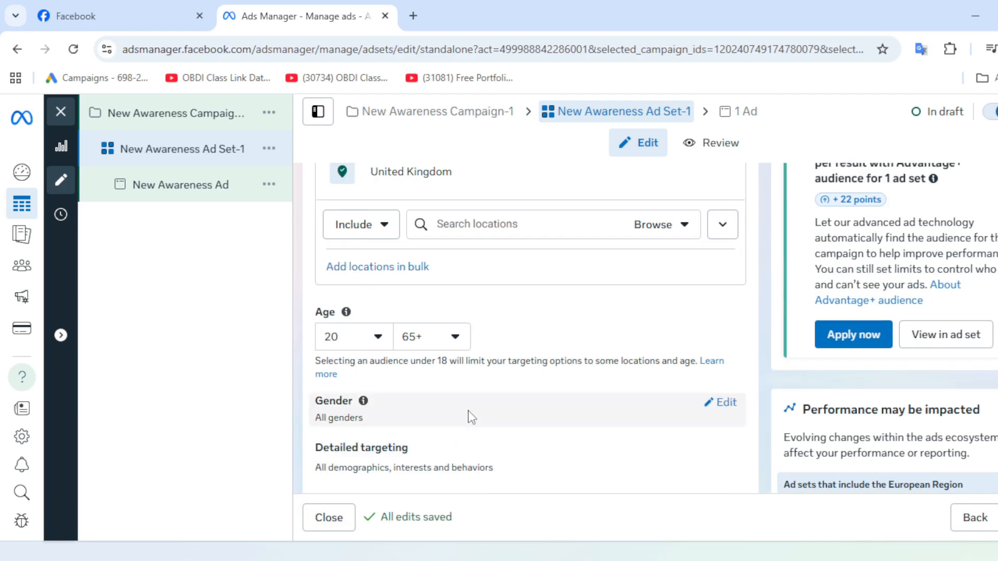
pyautogui.click(456, 338)
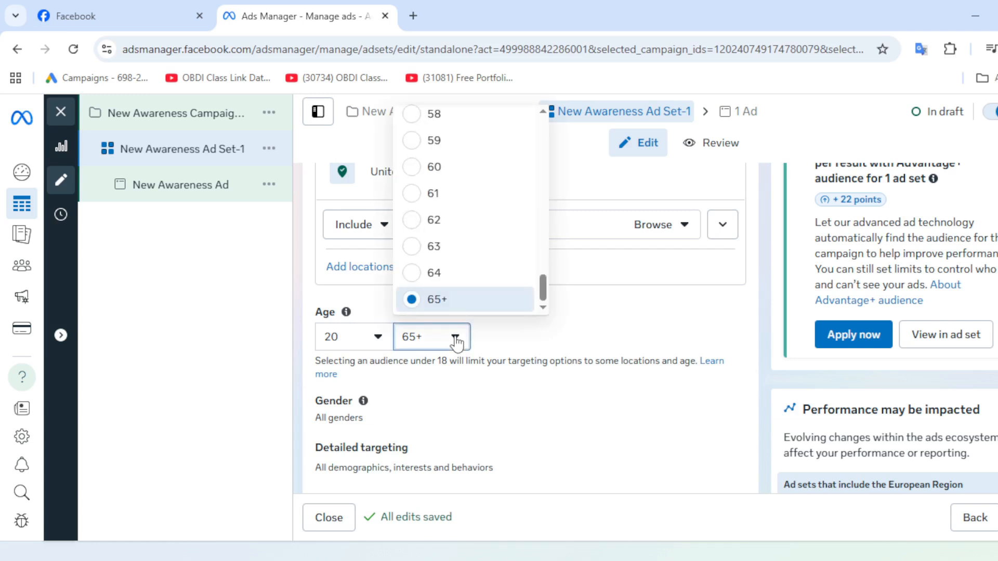
pyautogui.scroll(2, 449, 265)
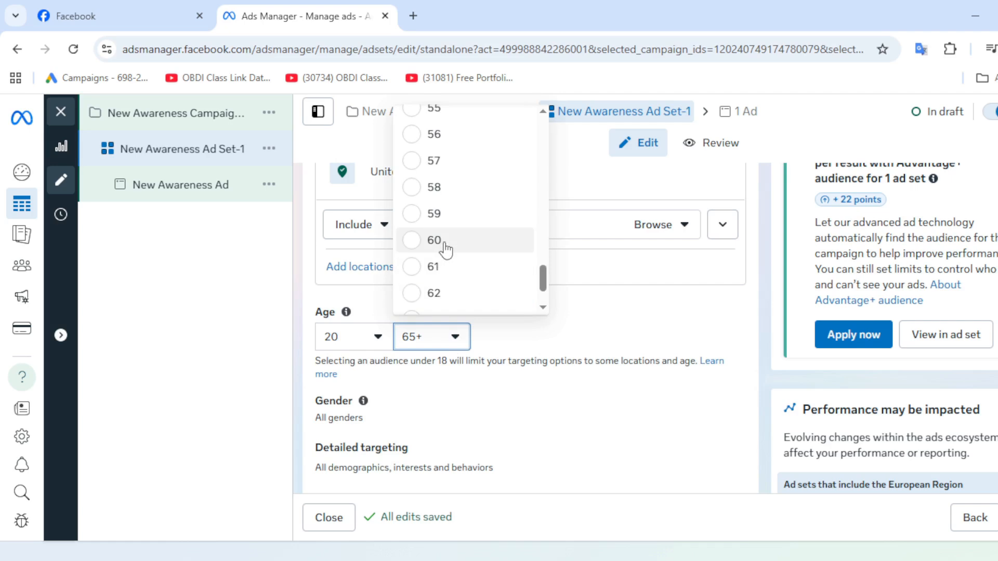
pyautogui.click(413, 188)
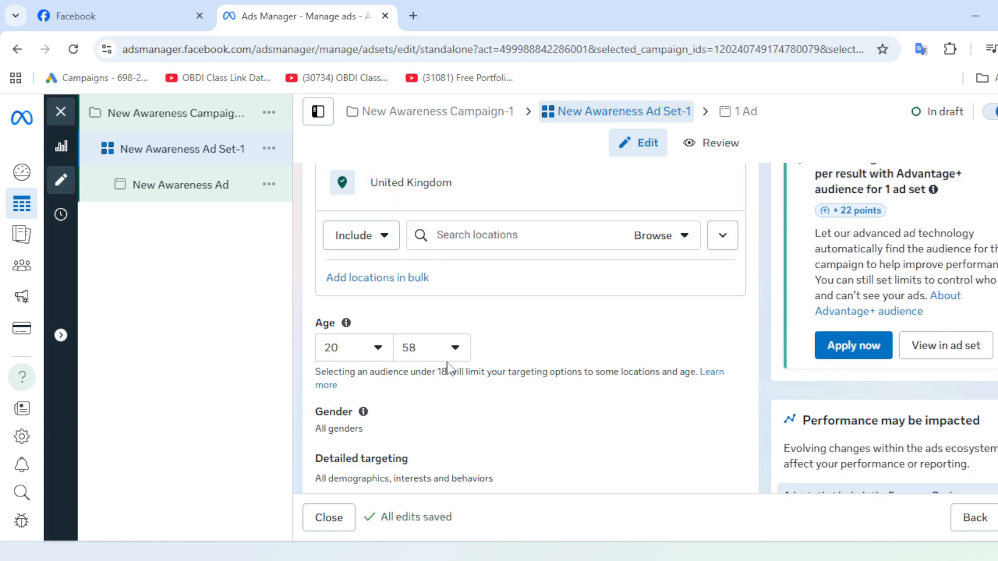
# Limit the audience's gender to Men
pyautogui.scroll(-2, 459, 389)
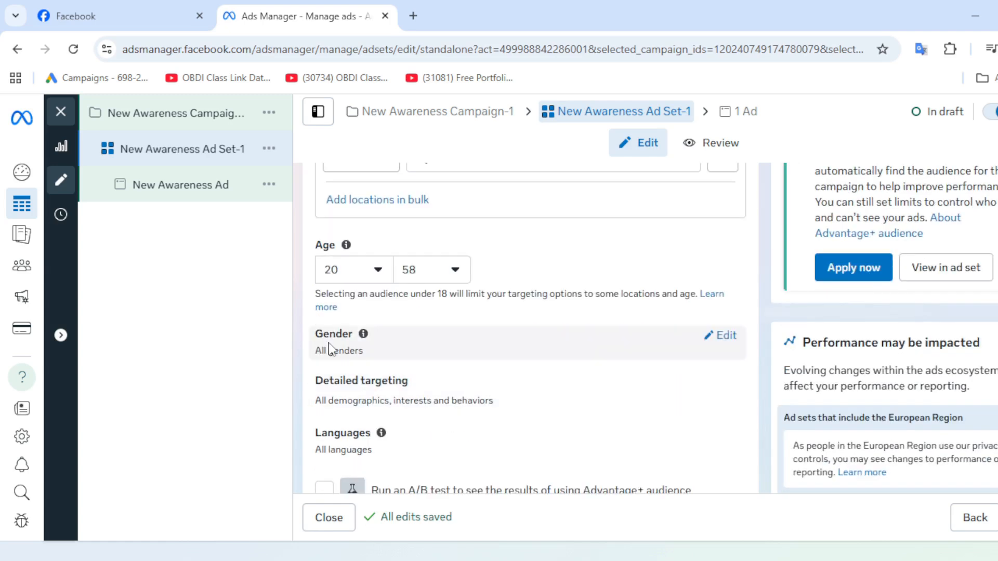
pyautogui.click(734, 344)
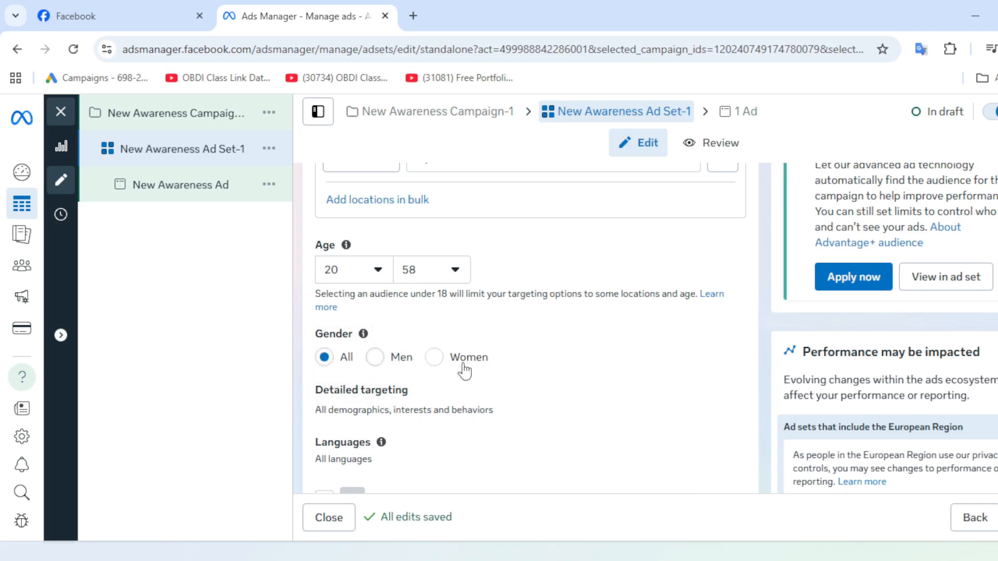
pyautogui.doubleClick(379, 360)
pyautogui.scroll(4, 539, 367)
pyautogui.scroll(-1, 510, 397)
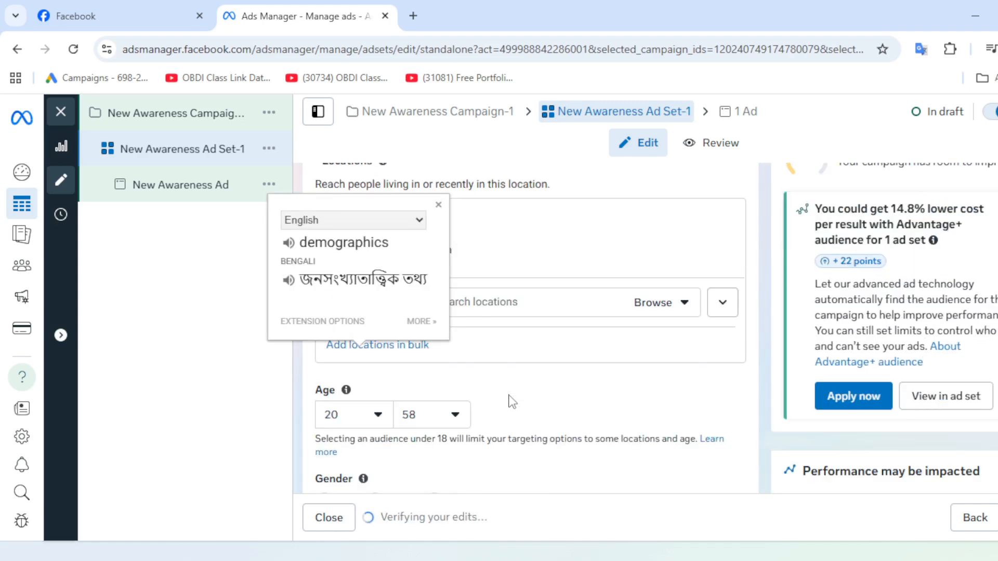
pyautogui.scroll(-3, 512, 402)
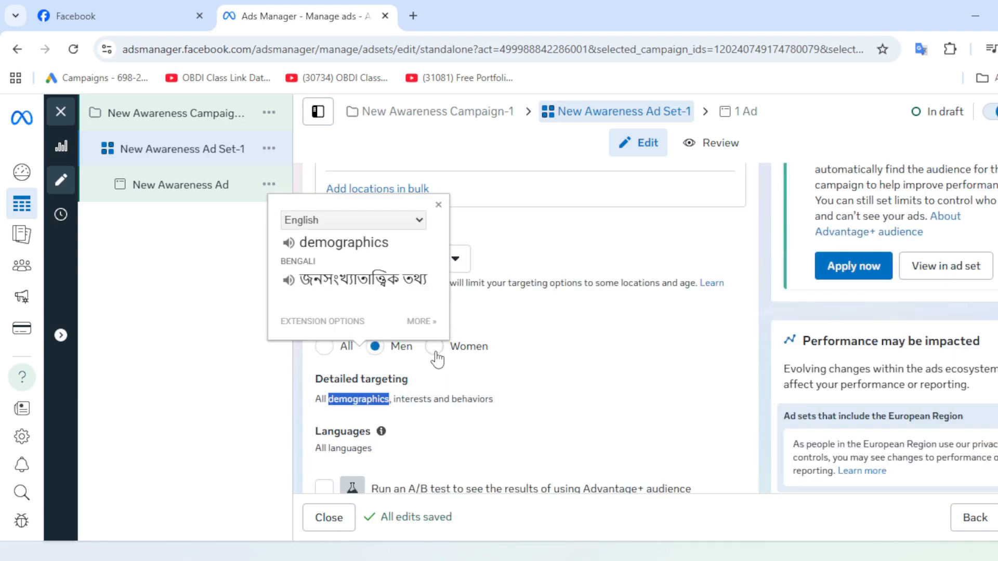
pyautogui.doubleClick(237, 373)
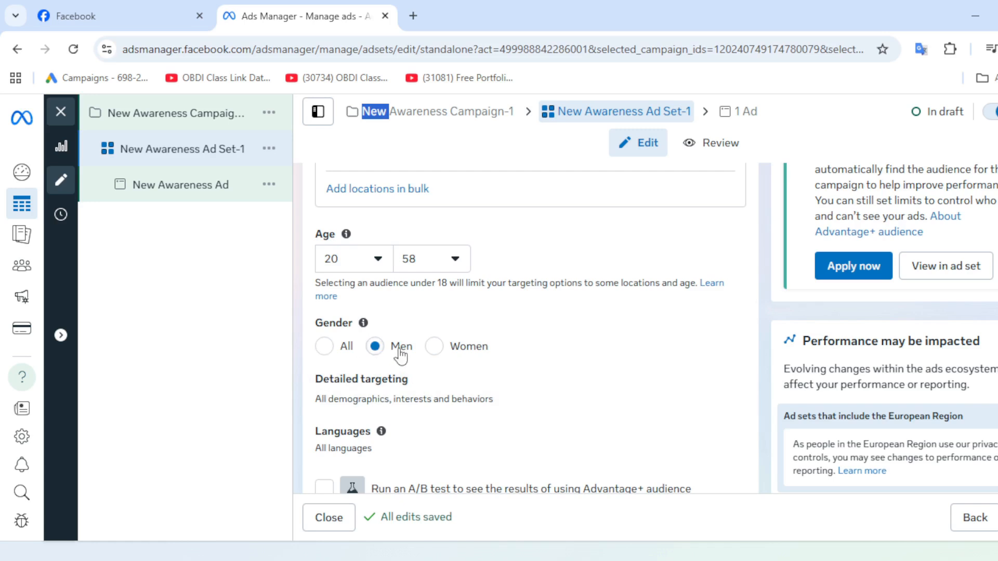
# Open the audience's detailed targeting for editing and browse its Demographics and Interests categories
pyautogui.scroll(-1, 401, 356)
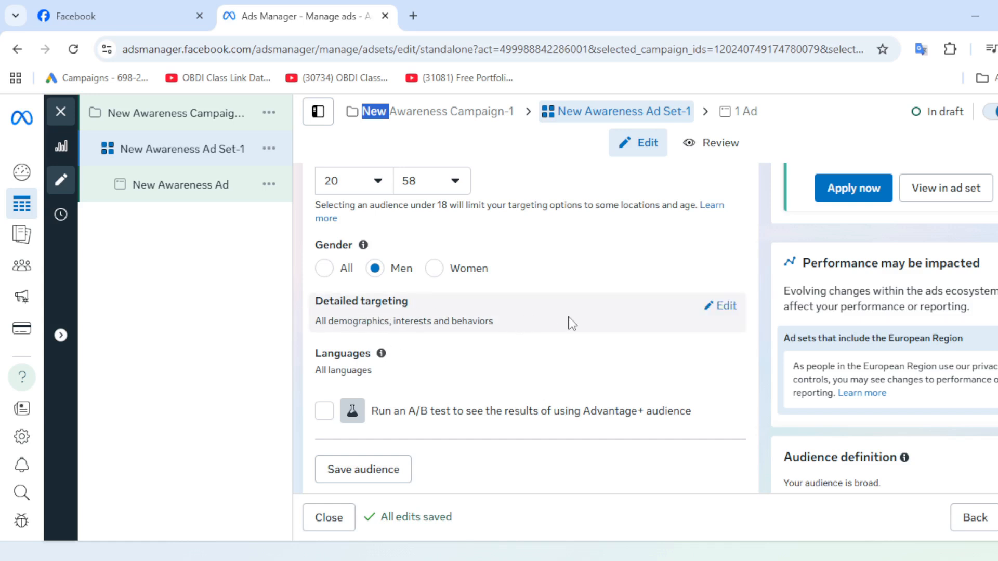
pyautogui.click(728, 315)
pyautogui.scroll(-2, 649, 338)
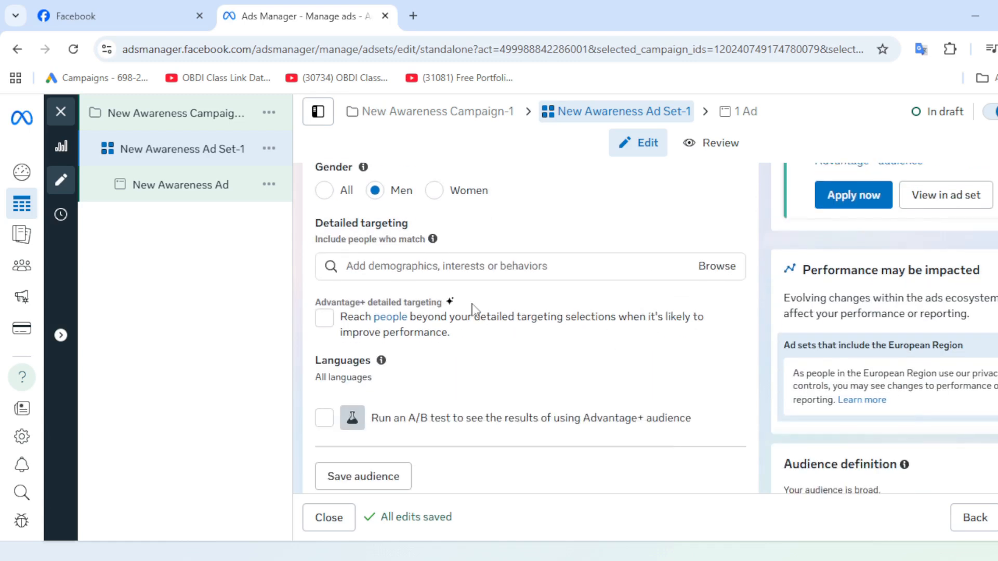
pyautogui.click(711, 271)
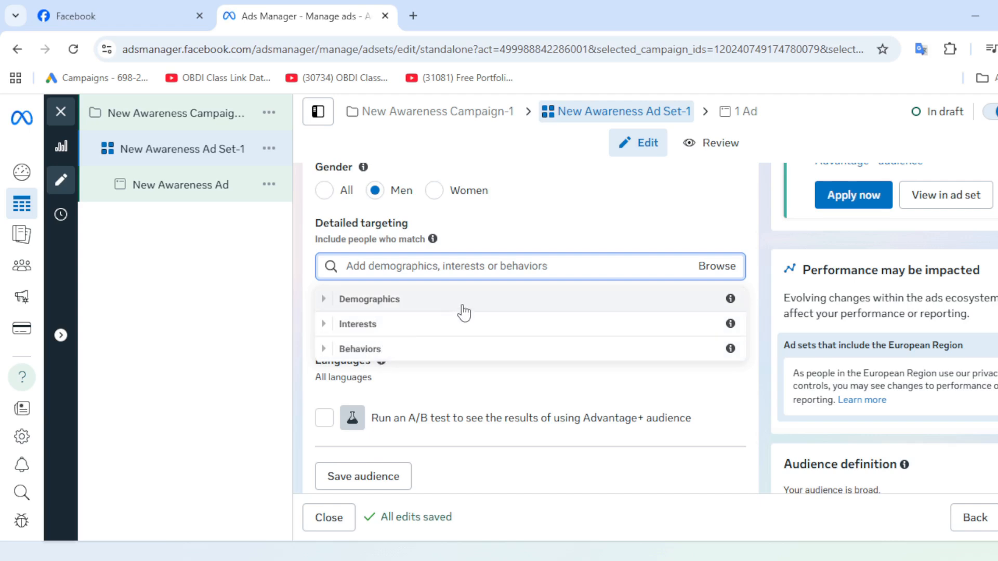
pyautogui.click(461, 310)
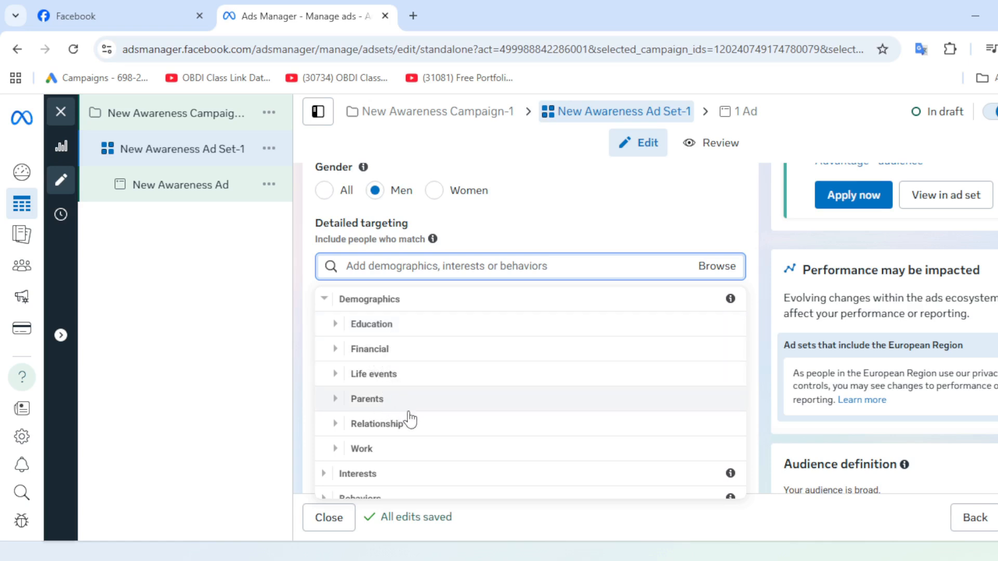
pyautogui.click(380, 474)
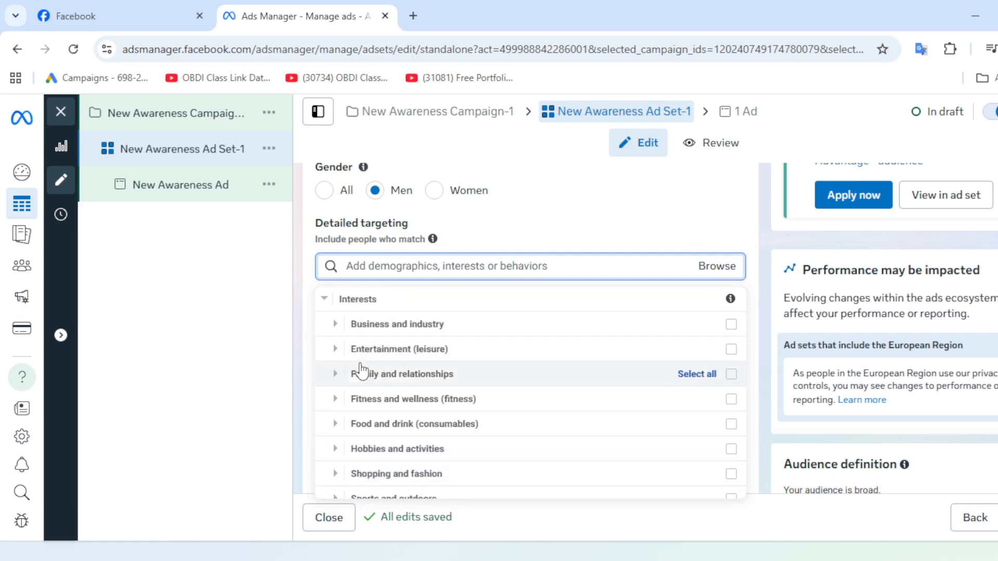
pyautogui.scroll(-1, 529, 370)
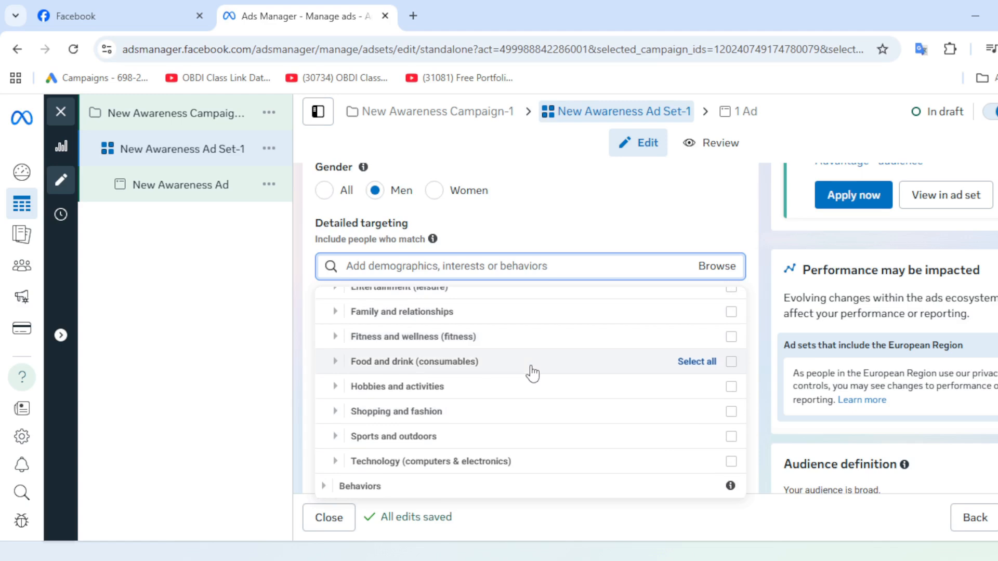
pyautogui.scroll(1, 531, 367)
pyautogui.scroll(-1, 535, 363)
pyautogui.click(722, 267)
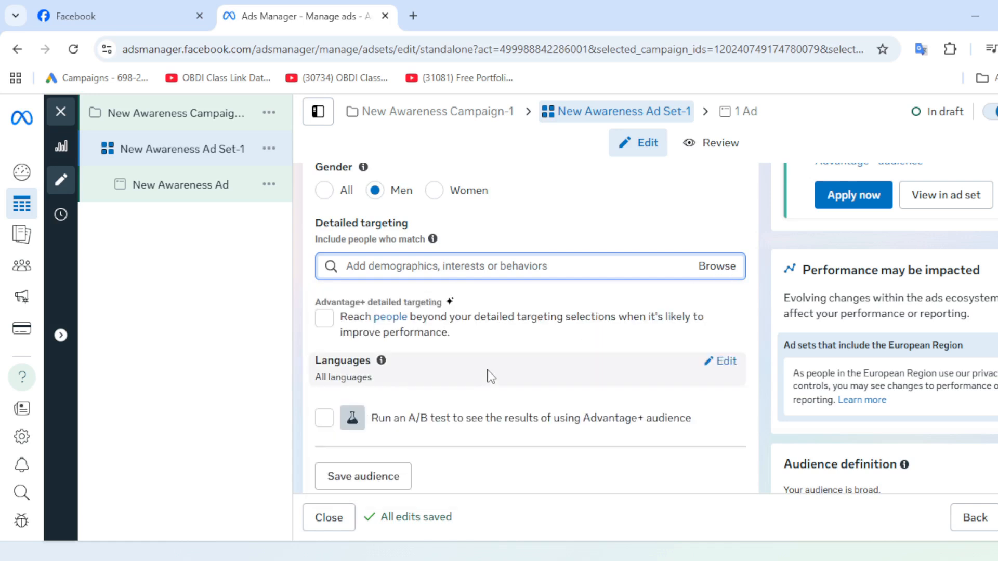
# Add English (UK) as a language for the audience
pyautogui.scroll(-2, 491, 377)
pyautogui.click(719, 284)
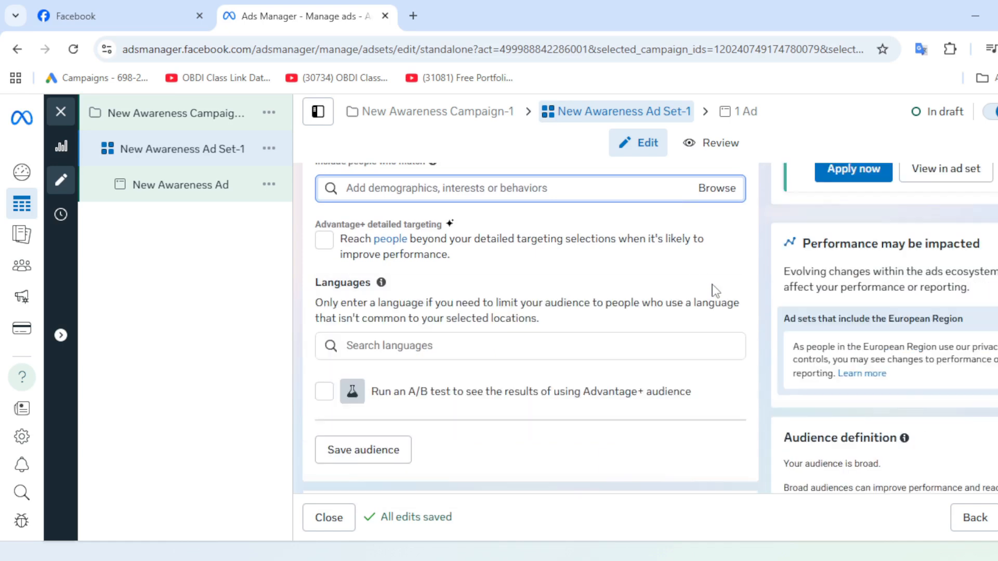
pyautogui.click(403, 346)
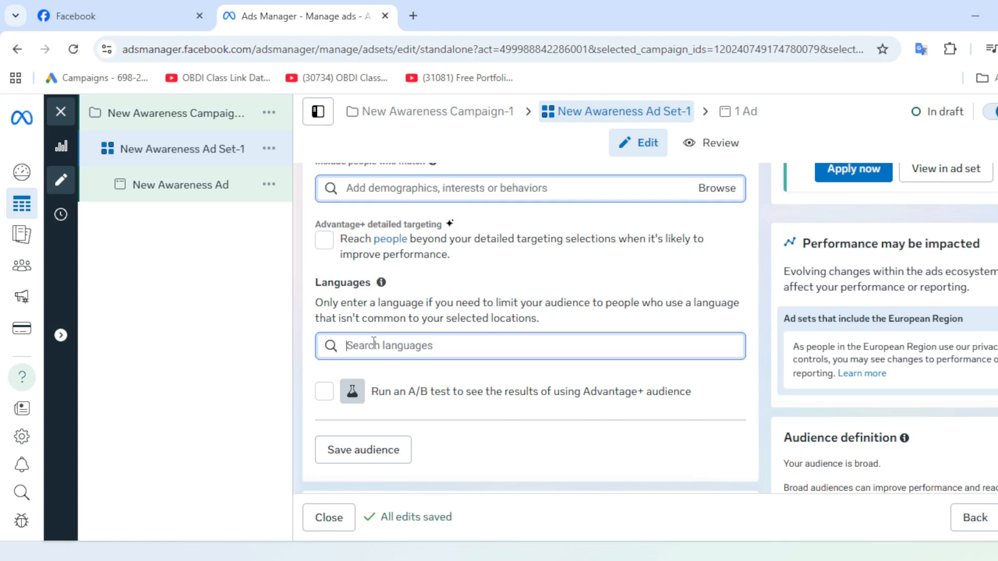
pyautogui.write('en')
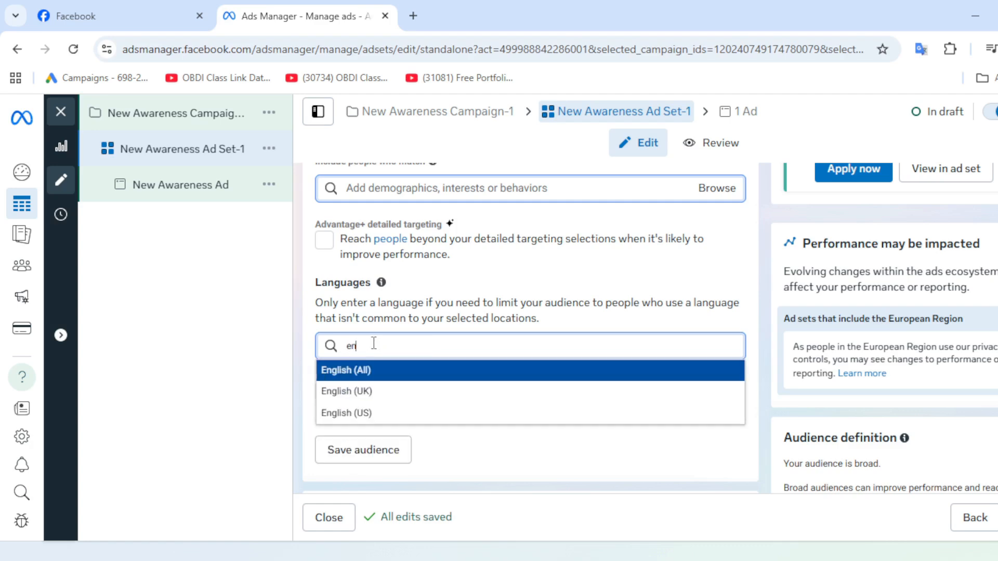
pyautogui.click(354, 398)
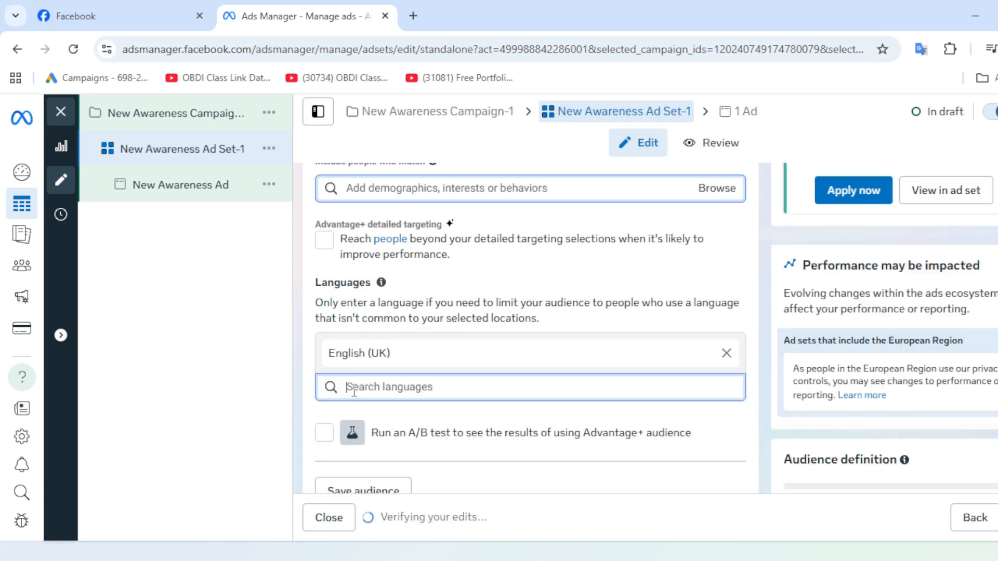
# Expand the additional placement options and review the brand safety, inventory filter, block list and content exclusion settings
pyautogui.scroll(-2, 381, 390)
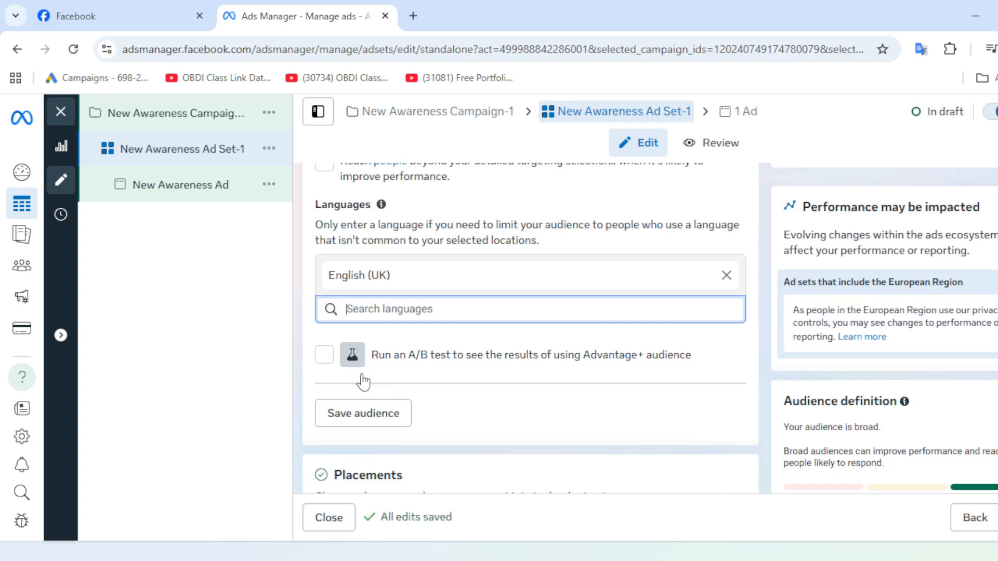
pyautogui.scroll(-1, 416, 383)
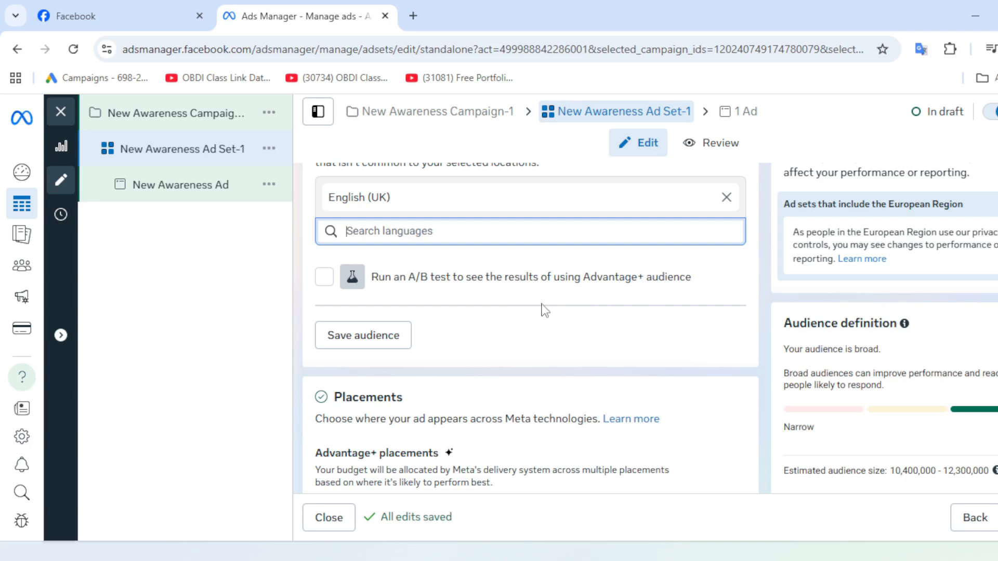
pyautogui.scroll(-1, 546, 313)
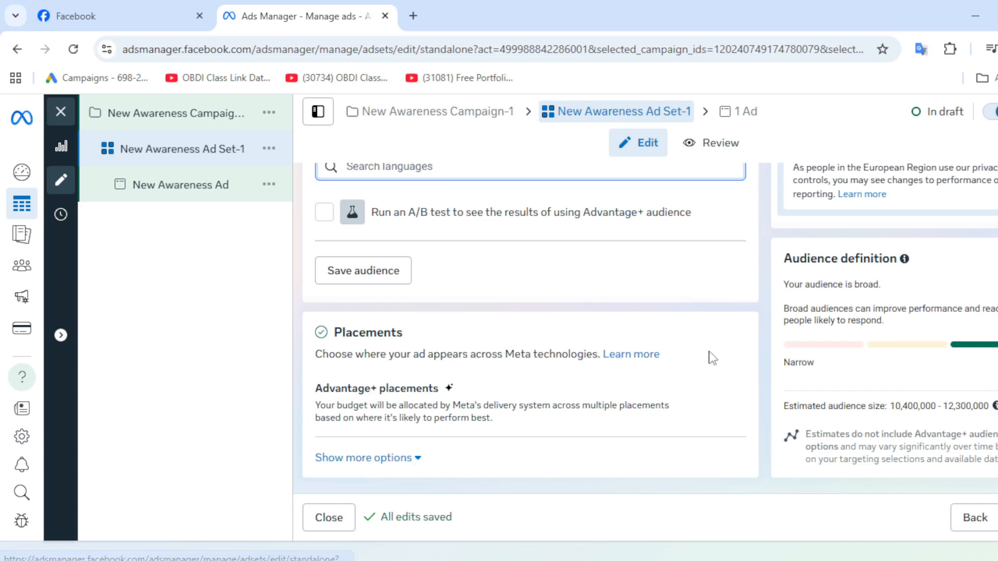
pyautogui.click(417, 460)
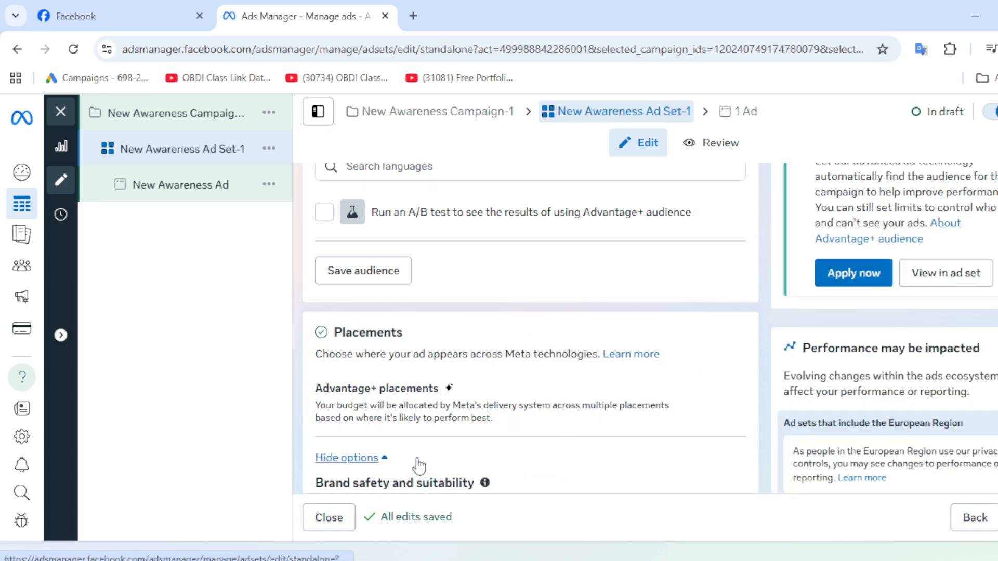
pyautogui.scroll(-3, 451, 444)
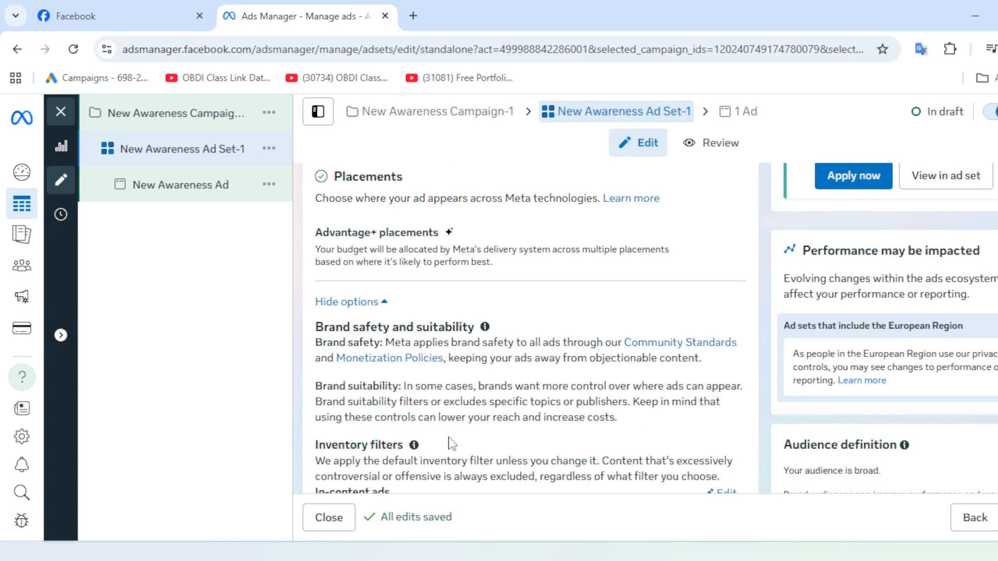
pyautogui.scroll(3, 451, 443)
pyautogui.scroll(-7, 450, 444)
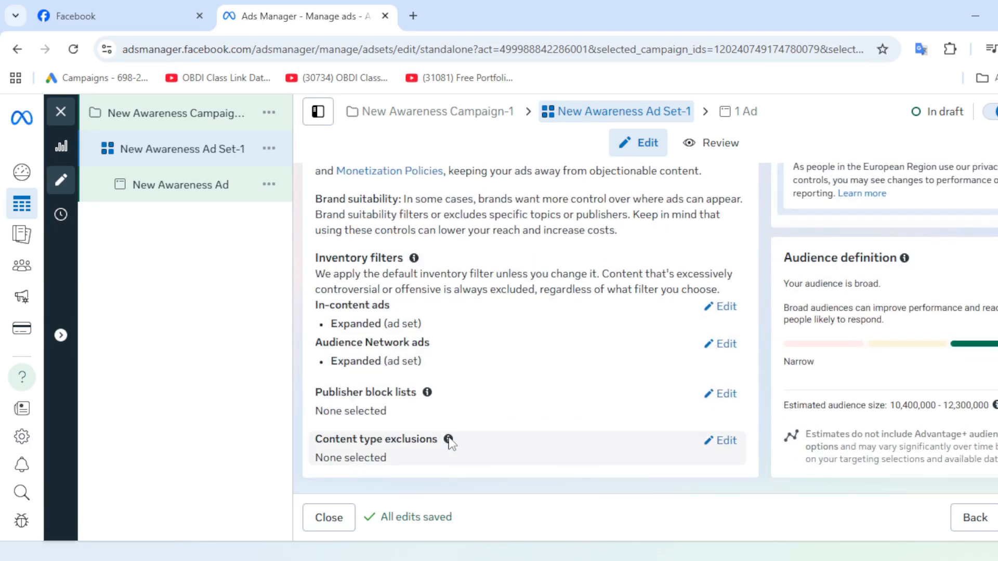
pyautogui.scroll(6, 449, 442)
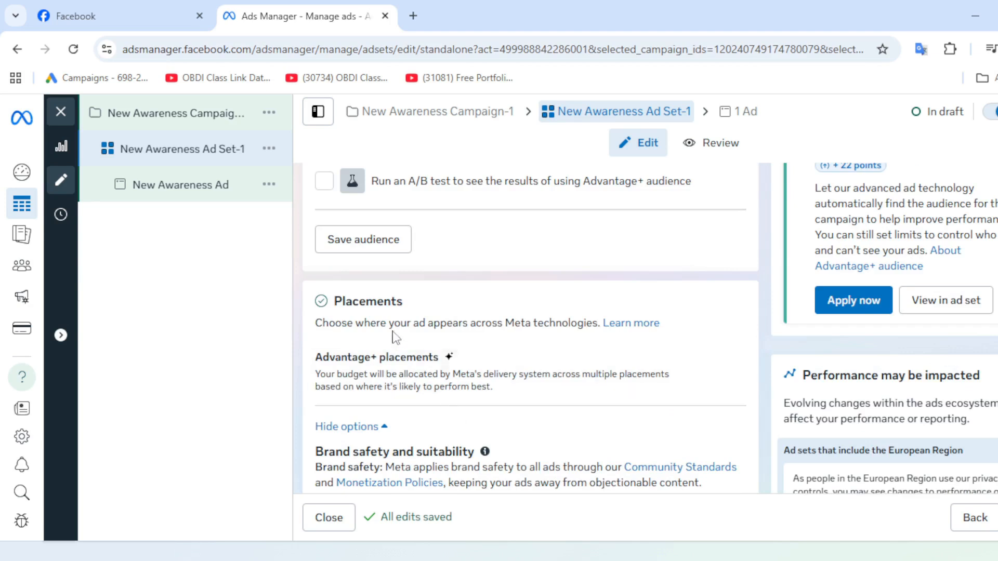
# Switch the ad set from Advantage+ placements to Manual placements
pyautogui.moveTo(559, 385)
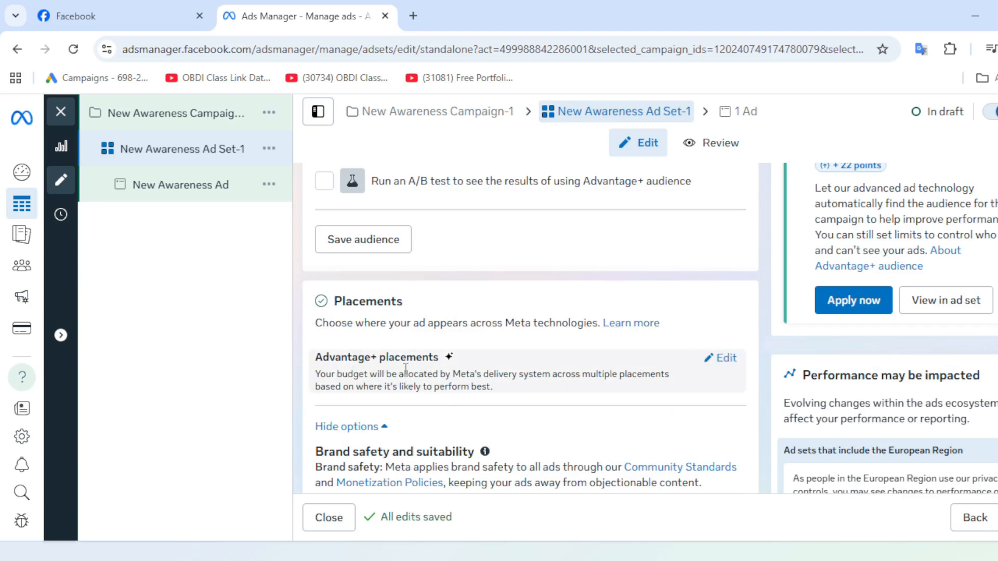
pyautogui.click(727, 364)
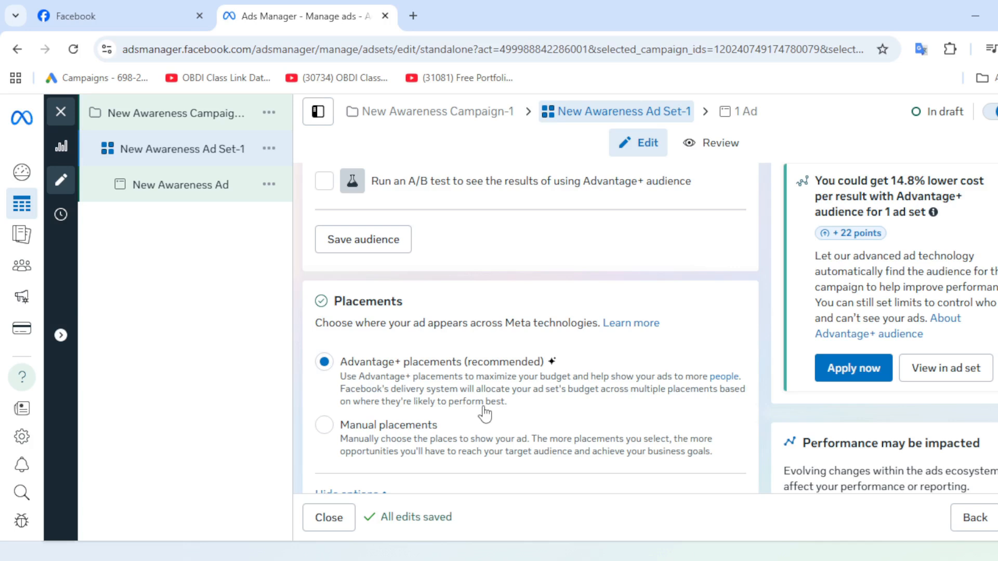
pyautogui.click(326, 427)
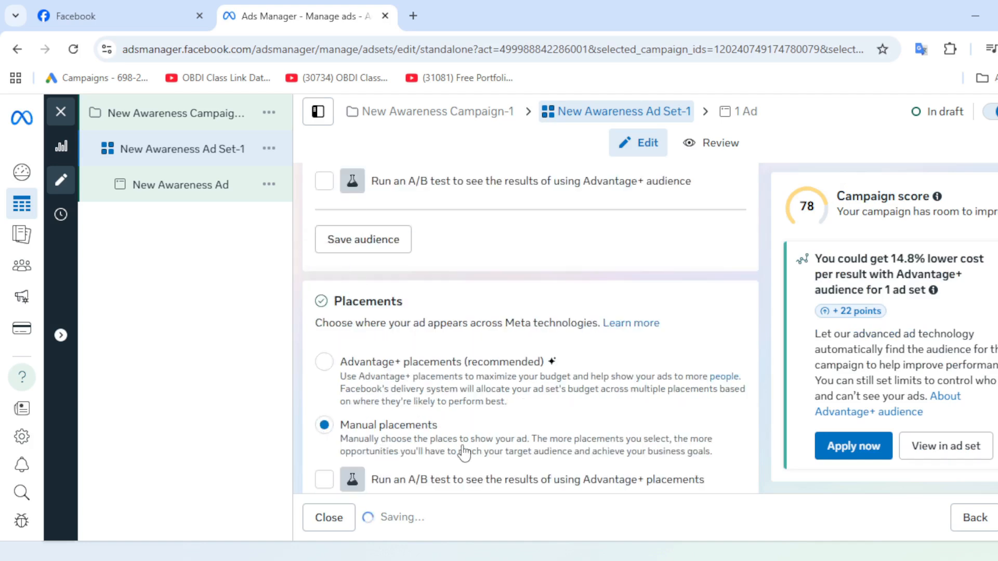
# Limit the placement devices to Mobile by excluding Desktop
pyautogui.scroll(-5, 486, 434)
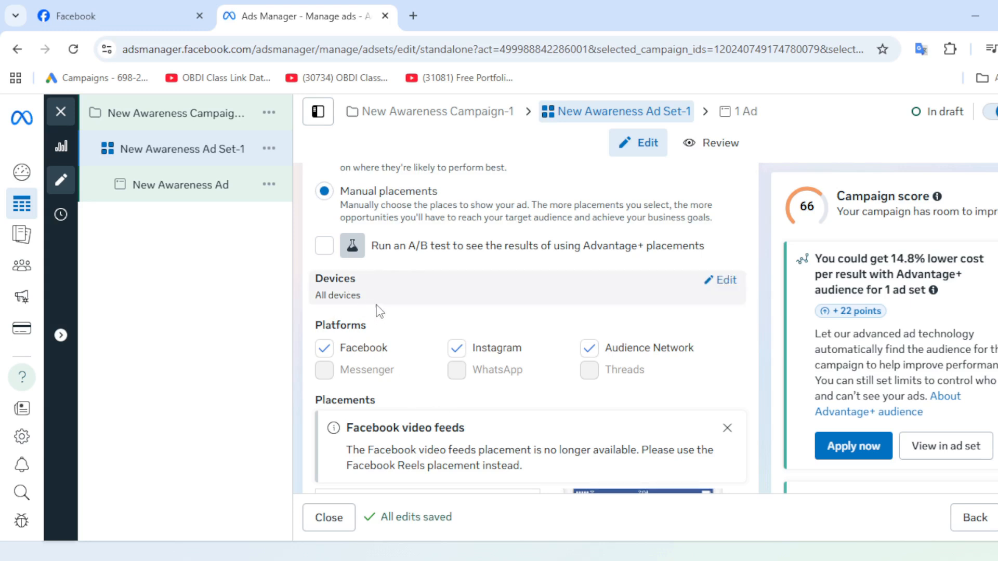
pyautogui.click(726, 281)
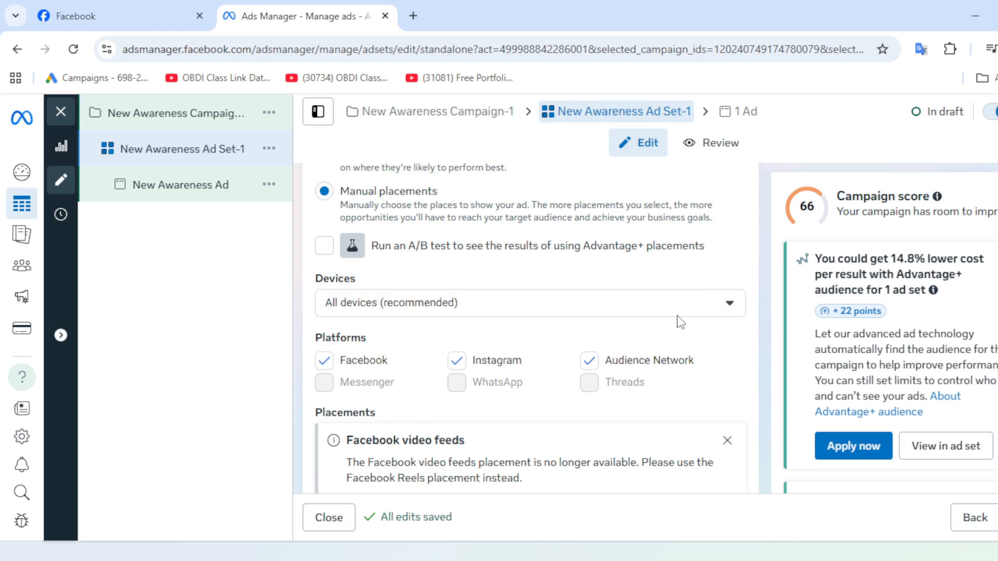
pyautogui.click(736, 314)
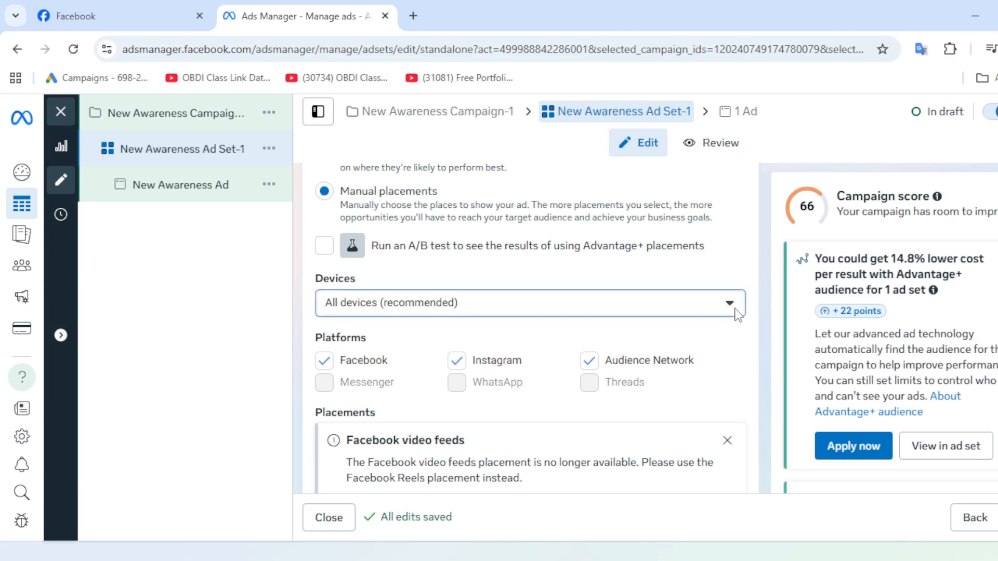
pyautogui.click(733, 305)
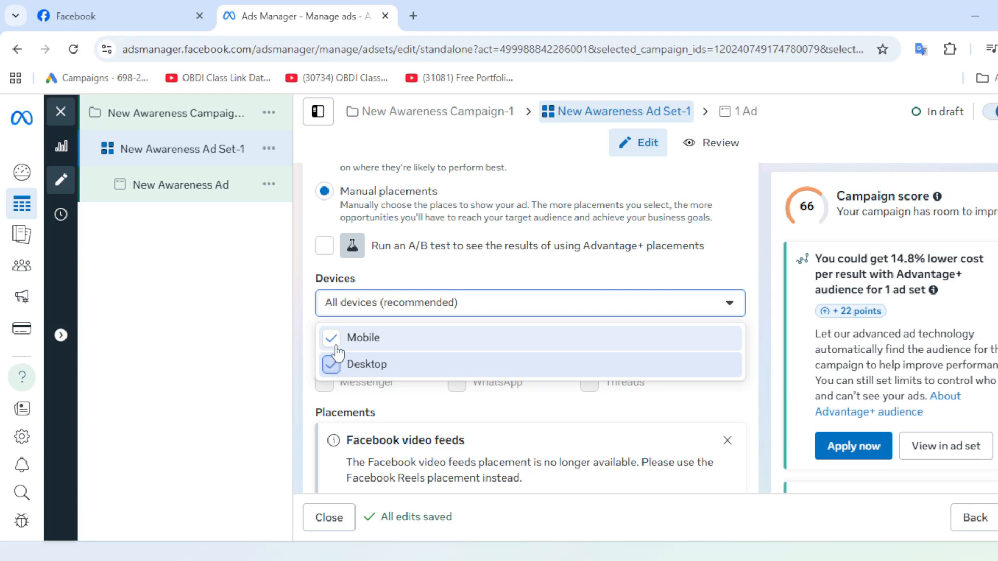
pyautogui.click(332, 365)
pyautogui.click(331, 366)
pyautogui.click(332, 365)
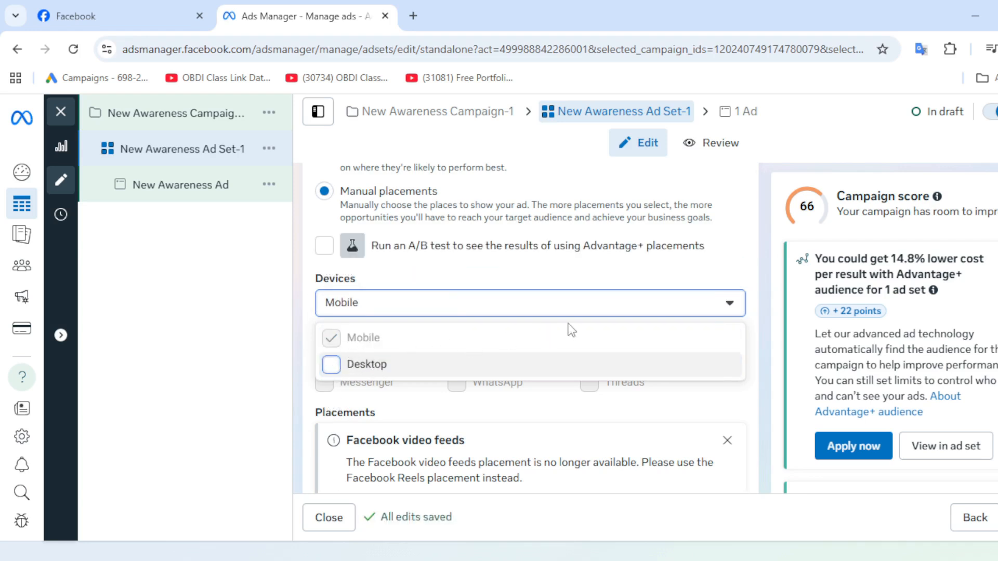
pyautogui.click(731, 307)
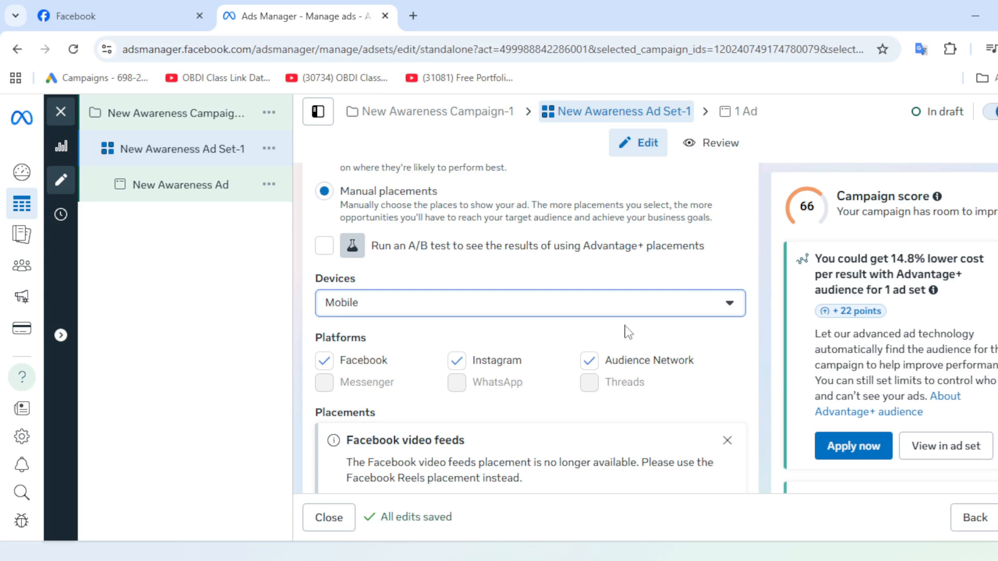
pyautogui.click(730, 307)
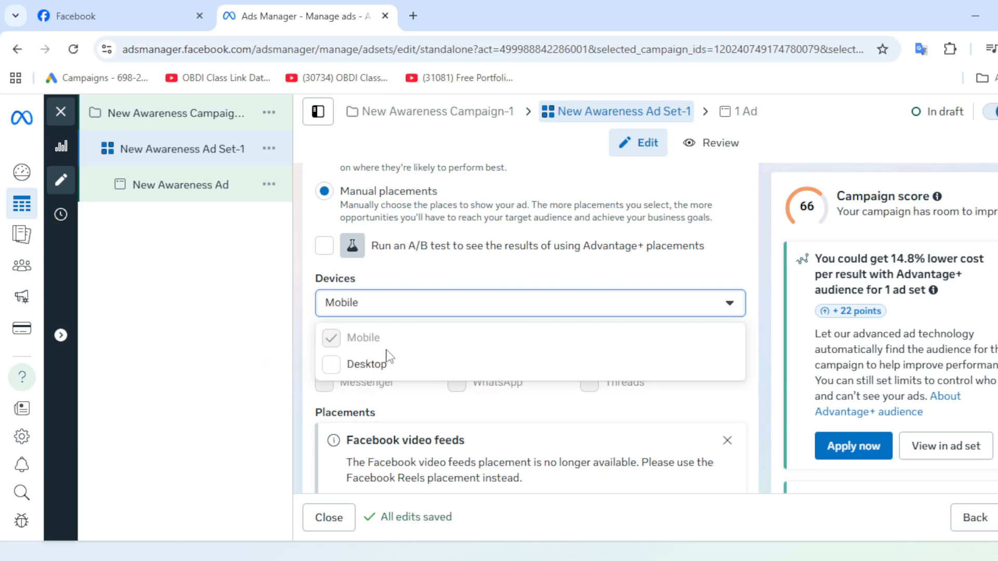
pyautogui.doubleClick(256, 356)
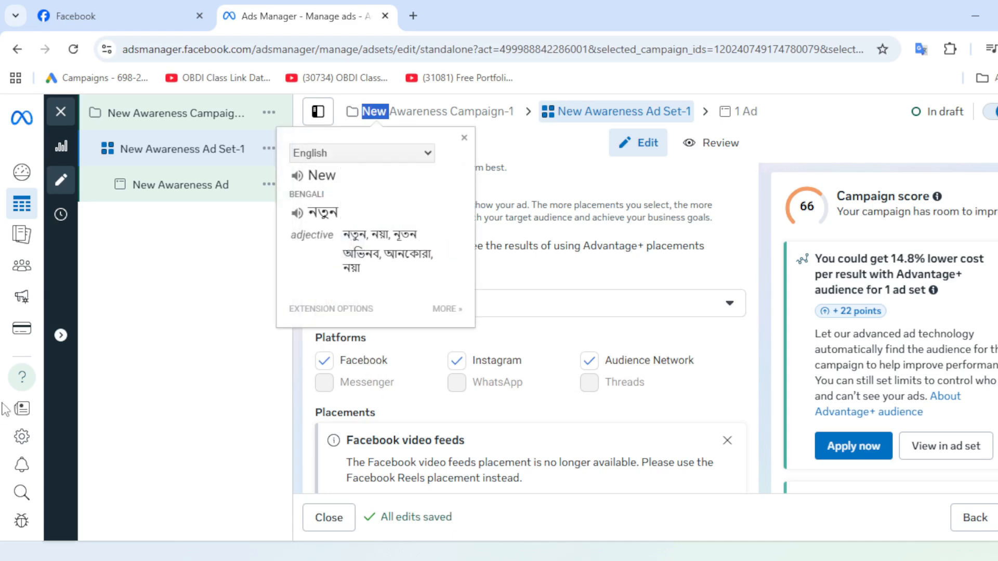
pyautogui.click(80, 398)
pyautogui.click(151, 388)
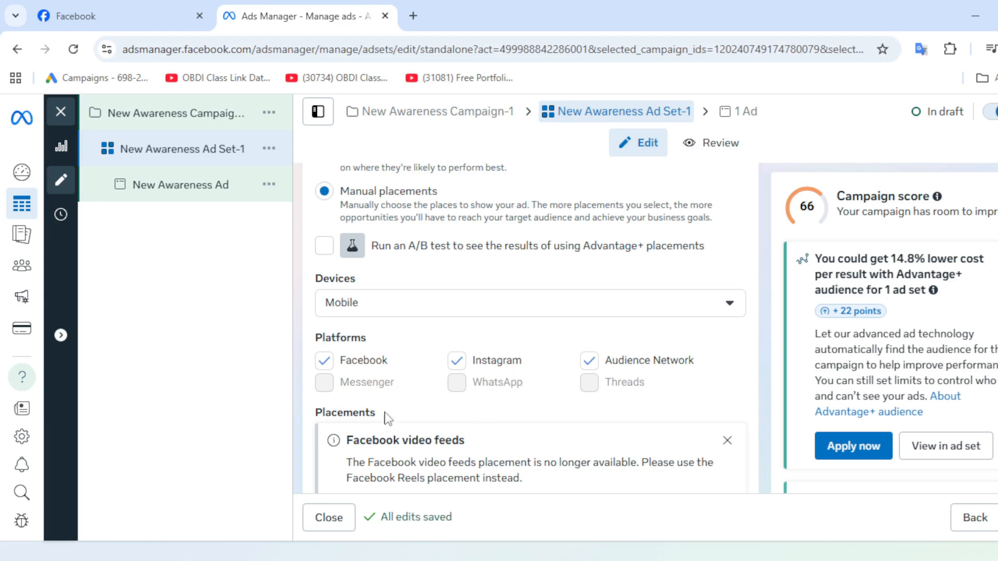
# Exclude Audience Network and Instagram from the placement platforms, keeping only Facebook
pyautogui.click(590, 368)
pyautogui.click(461, 366)
pyautogui.click(462, 365)
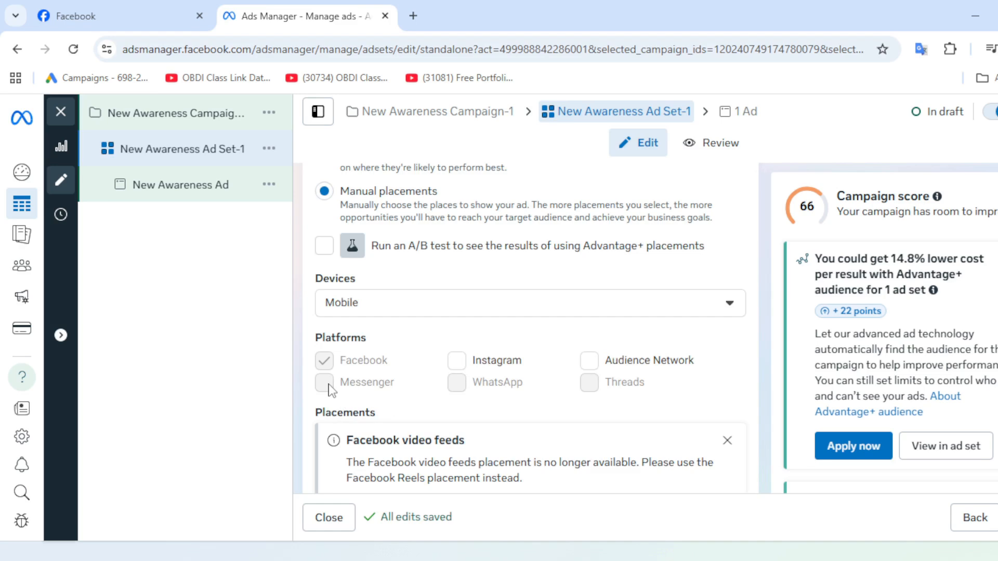
# Exclude Facebook Marketplace from the Feeds placements
pyautogui.scroll(-2, 395, 402)
pyautogui.scroll(-3, 335, 387)
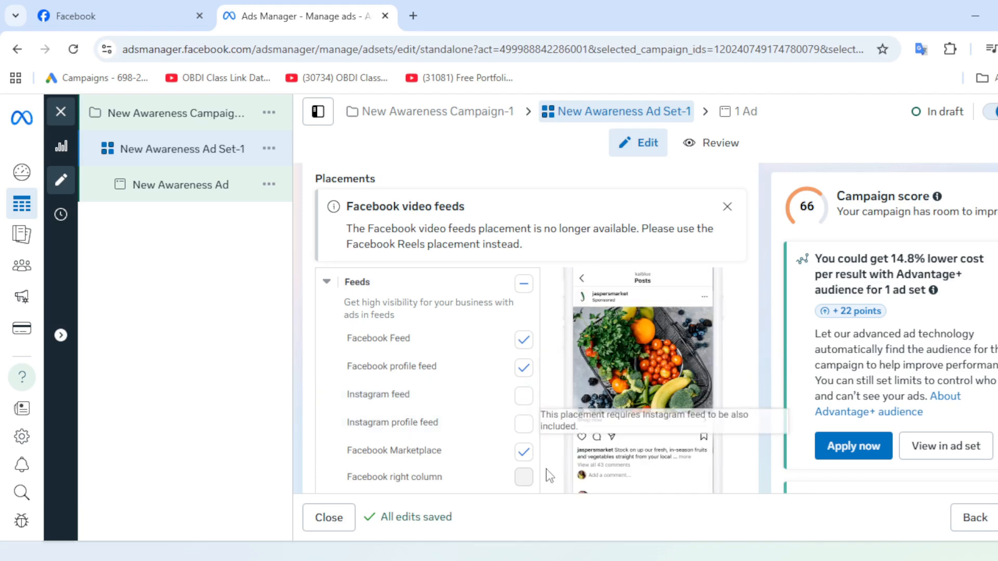
pyautogui.scroll(-2, 551, 460)
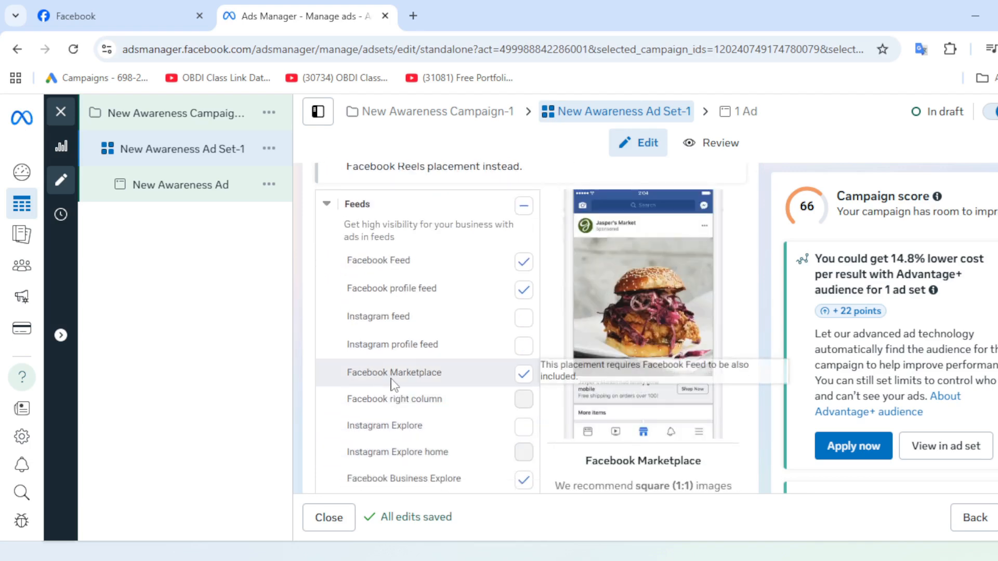
pyautogui.click(524, 382)
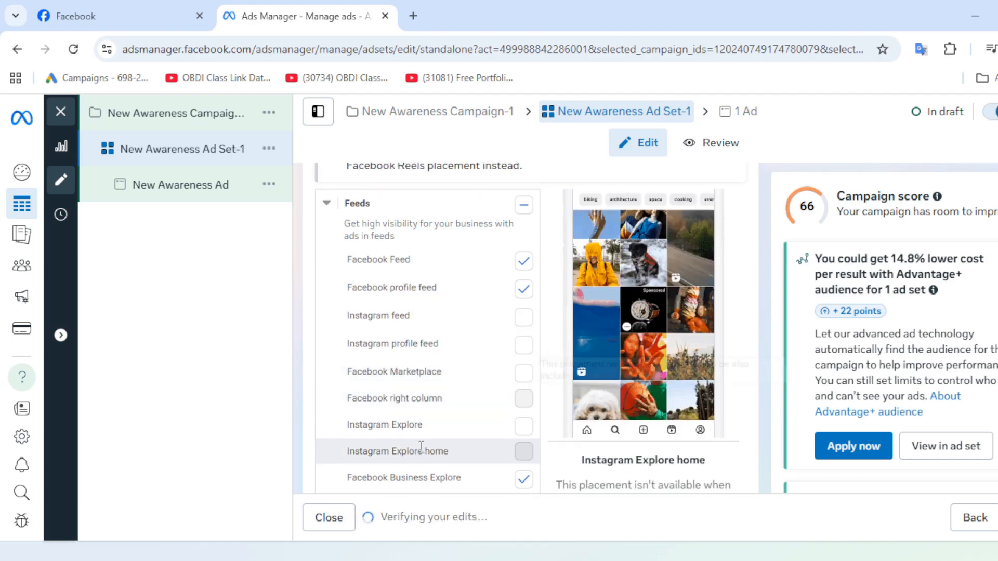
pyautogui.scroll(-3, 416, 452)
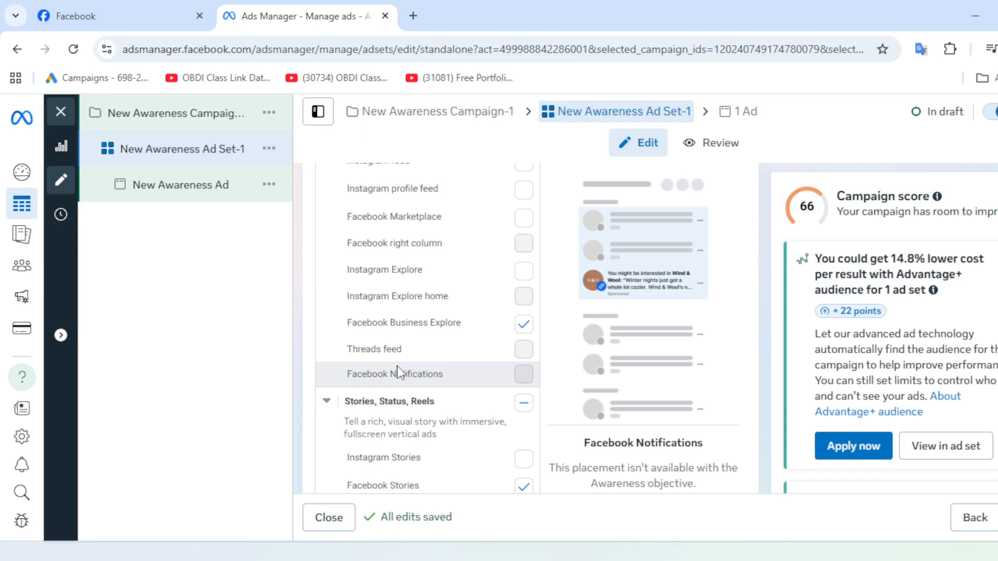
# Expand the additional placement options and restrict the specific mobile devices and operating systems to Android devices only
pyautogui.scroll(2, 398, 372)
pyautogui.scroll(-2, 398, 373)
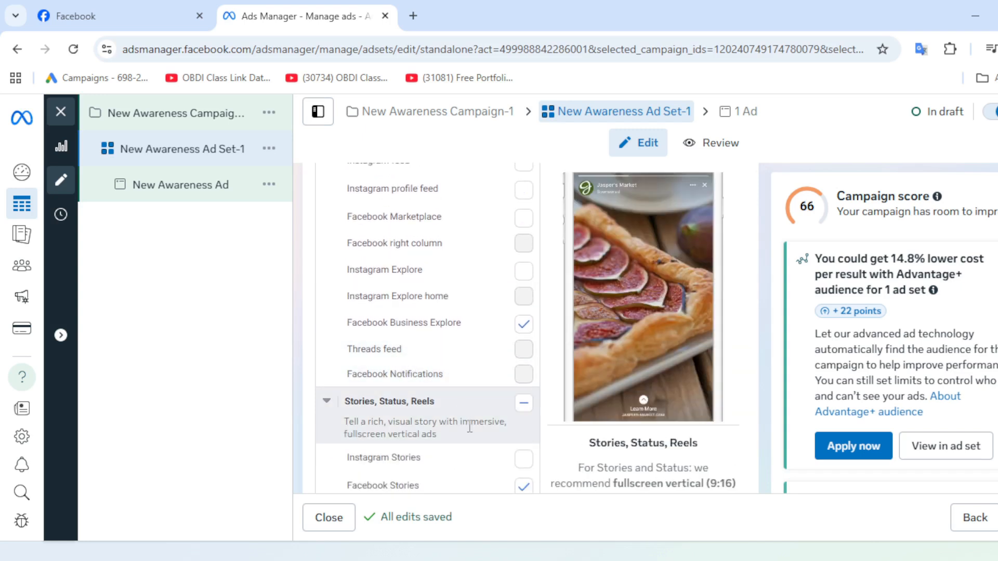
pyautogui.scroll(-2, 470, 426)
pyautogui.scroll(-10, 469, 436)
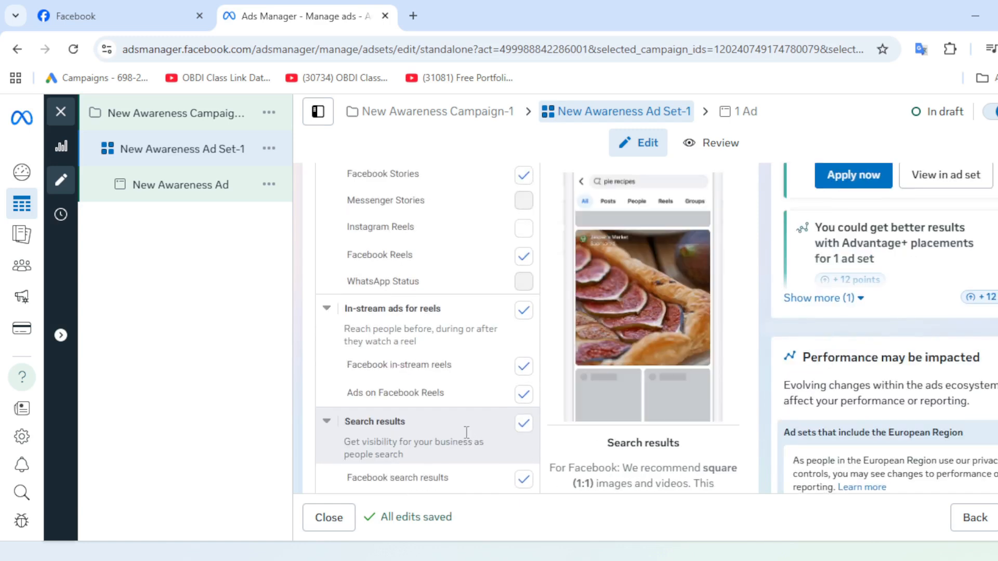
pyautogui.scroll(-1, 466, 437)
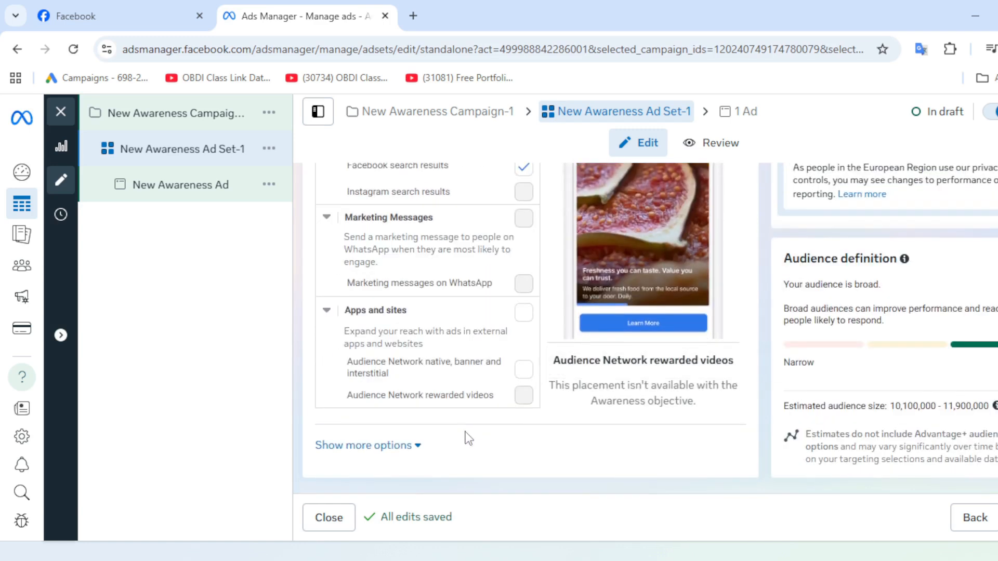
pyautogui.click(418, 450)
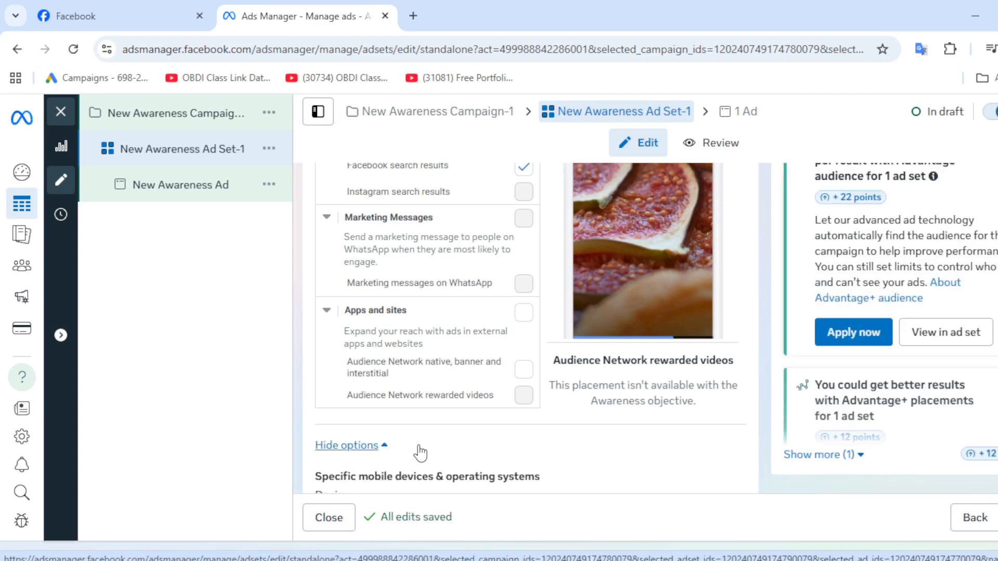
pyautogui.scroll(-3, 429, 448)
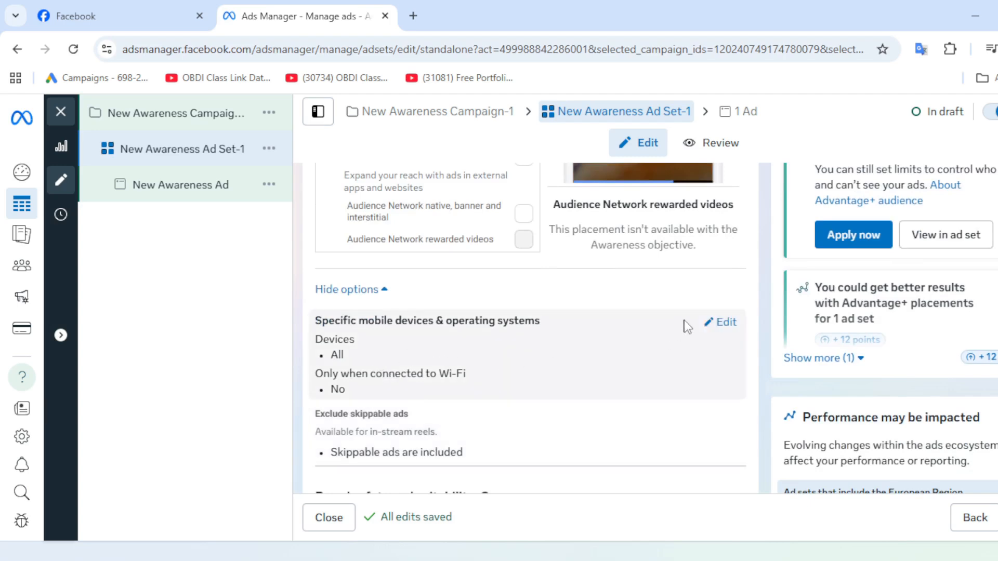
pyautogui.doubleClick(722, 323)
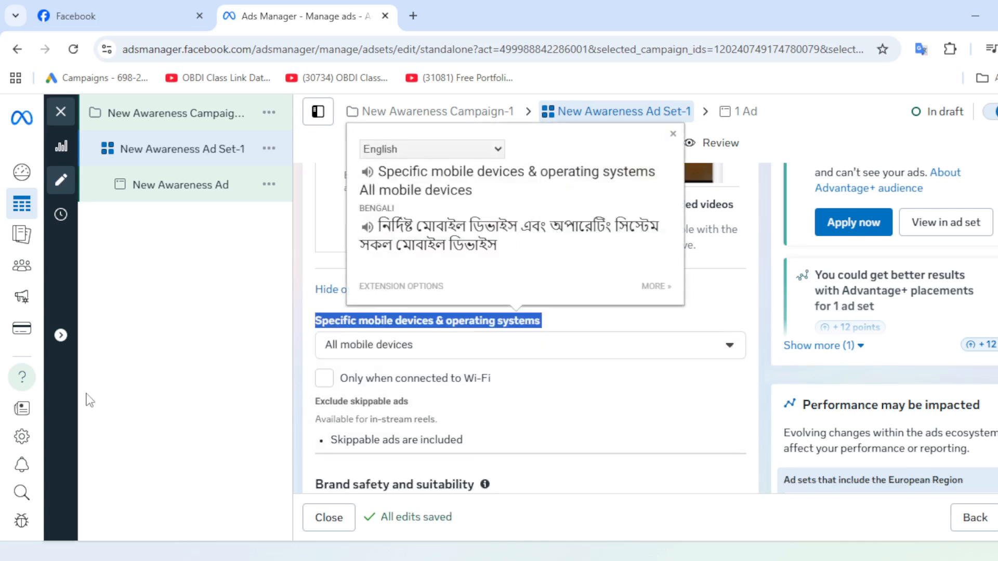
pyautogui.click(213, 362)
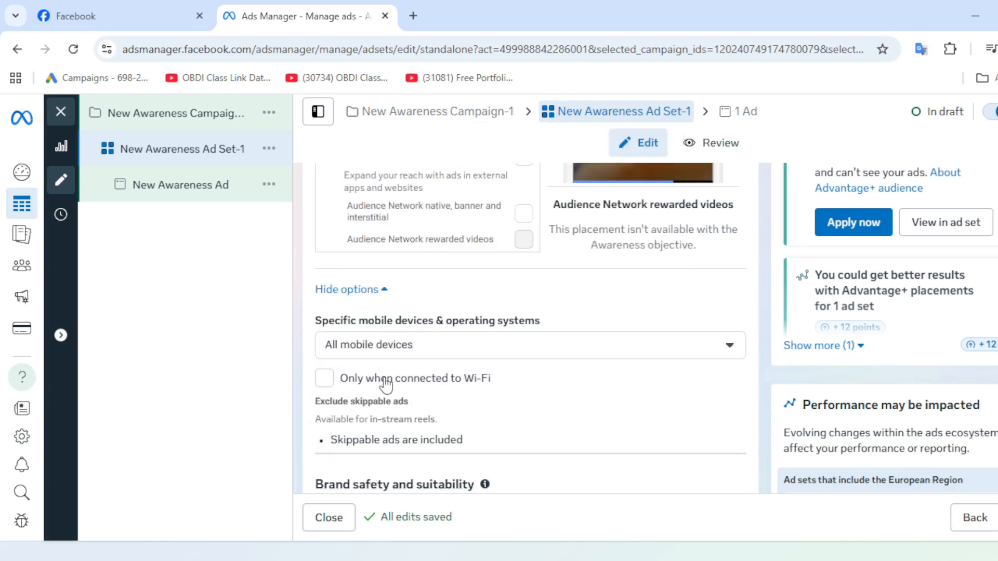
pyautogui.click(730, 349)
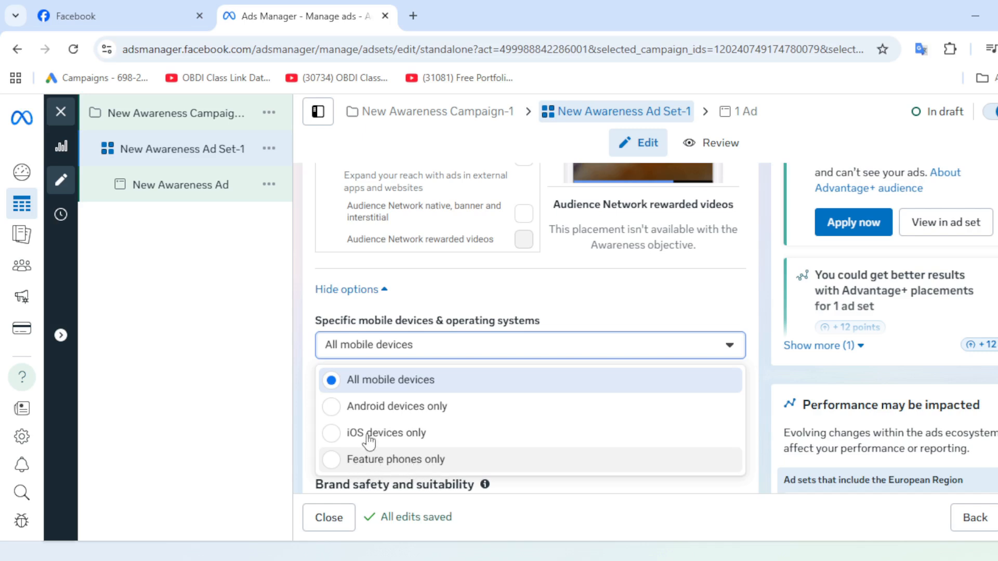
pyautogui.click(331, 406)
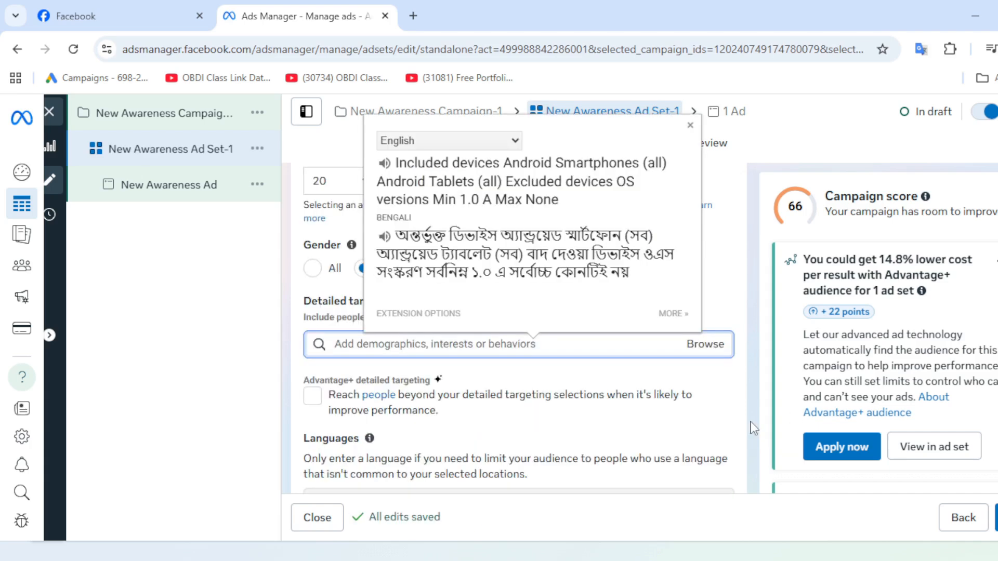
# Reselect the full Facebook platform in the placements by temporarily including Instagram, and exclude Instagram again
pyautogui.scroll(-3, 757, 424)
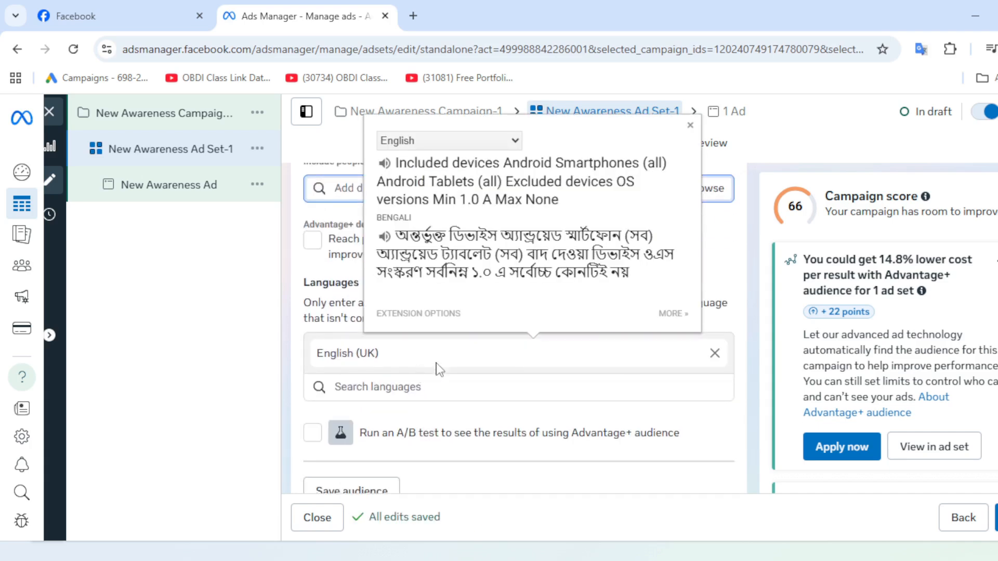
pyautogui.scroll(-3, 751, 408)
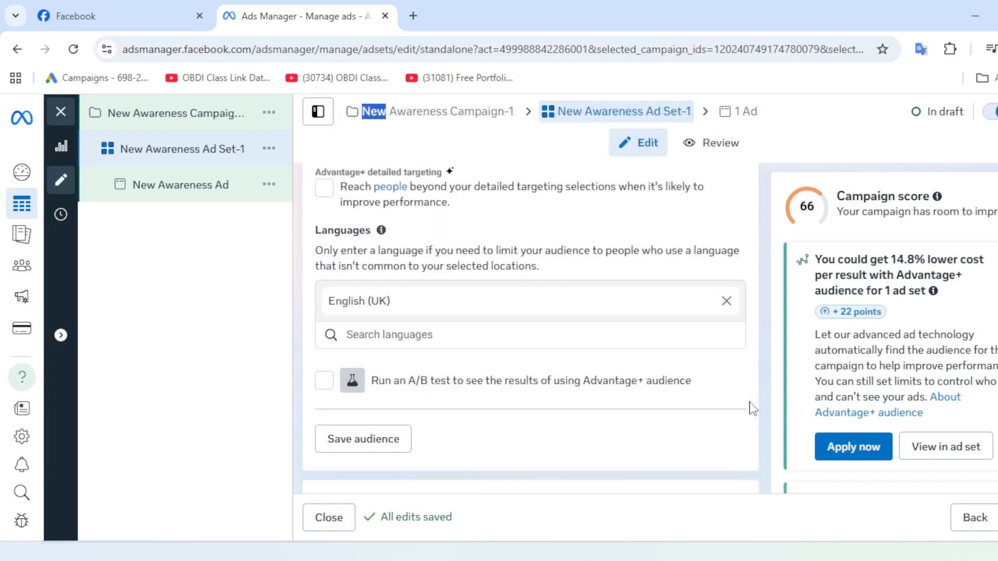
pyautogui.scroll(-8, 749, 406)
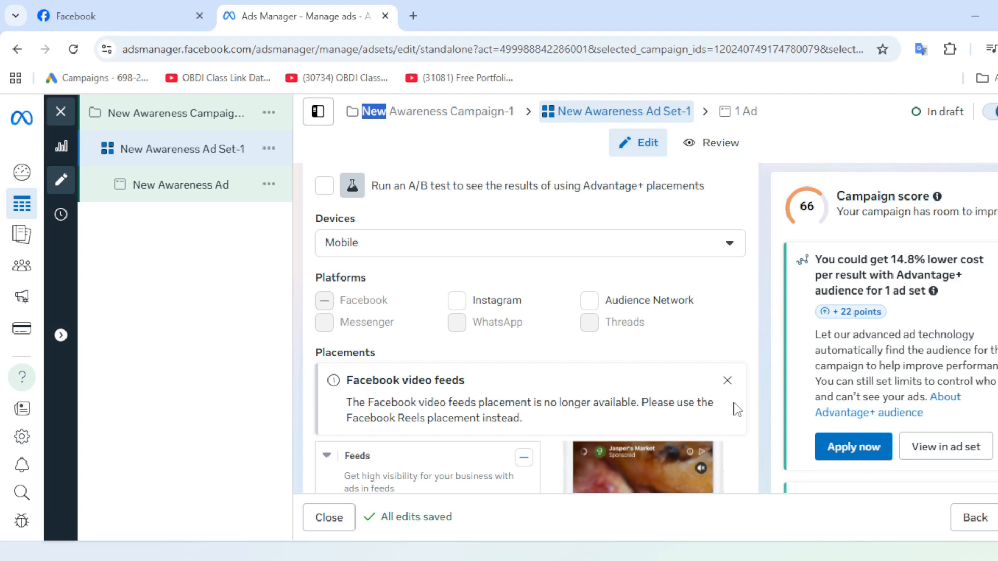
pyautogui.scroll(-3, 735, 409)
pyautogui.scroll(3, 731, 410)
pyautogui.click(324, 301)
pyautogui.click(457, 301)
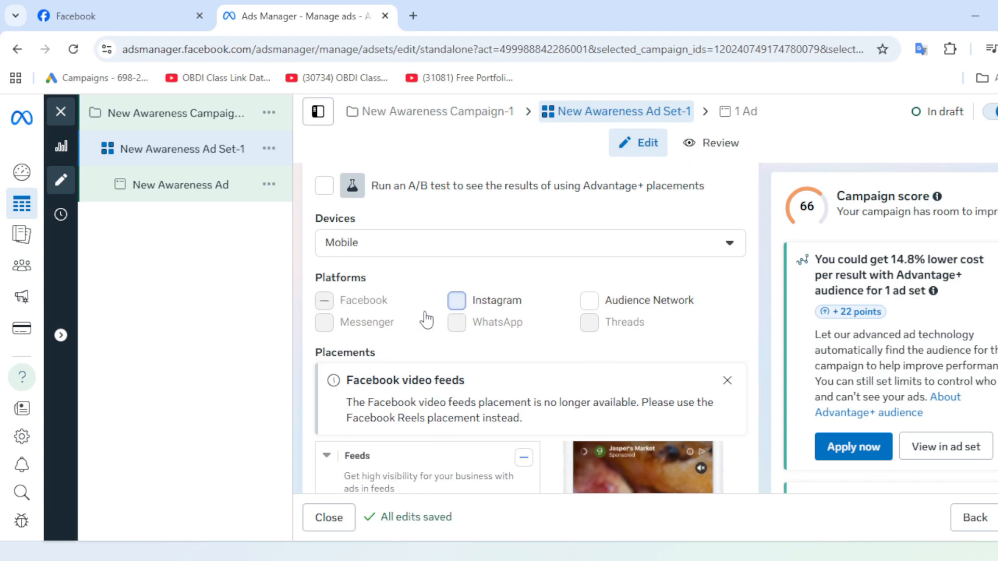
pyautogui.click(323, 303)
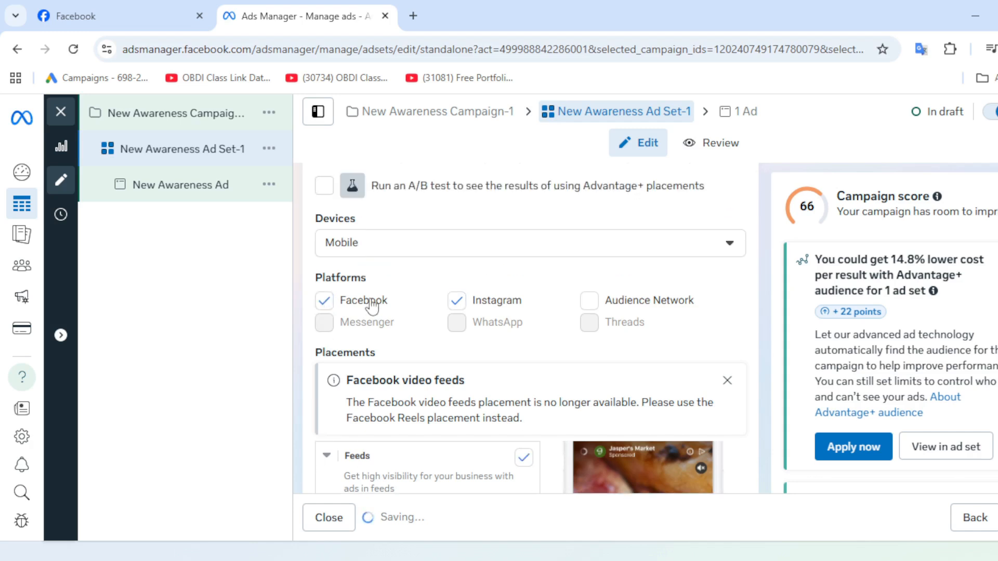
pyautogui.click(455, 301)
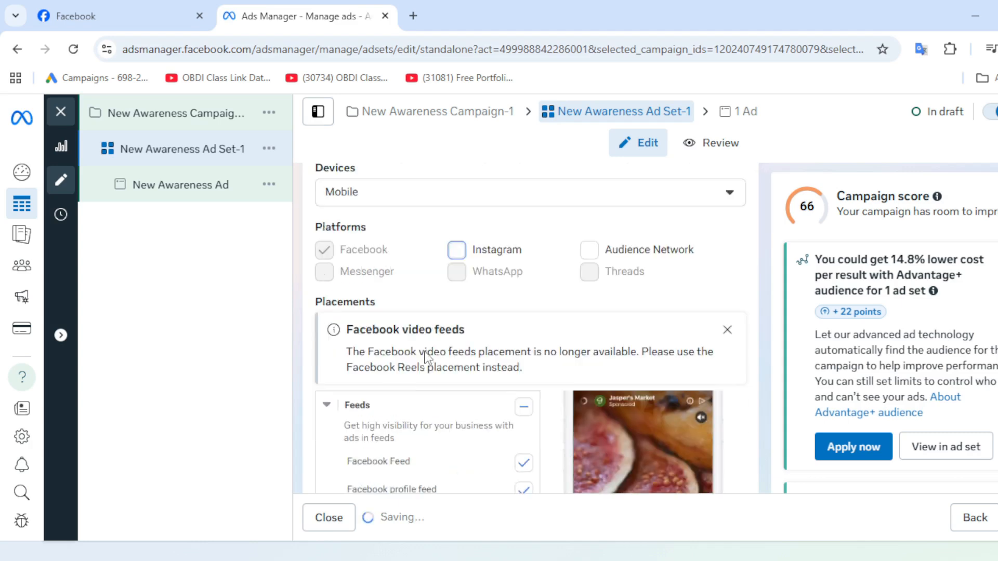
# Remove Android Tablets (all) from the included devices, keeping only Android Smartphones (all)
pyautogui.scroll(-3, 425, 358)
pyautogui.scroll(-15, 521, 424)
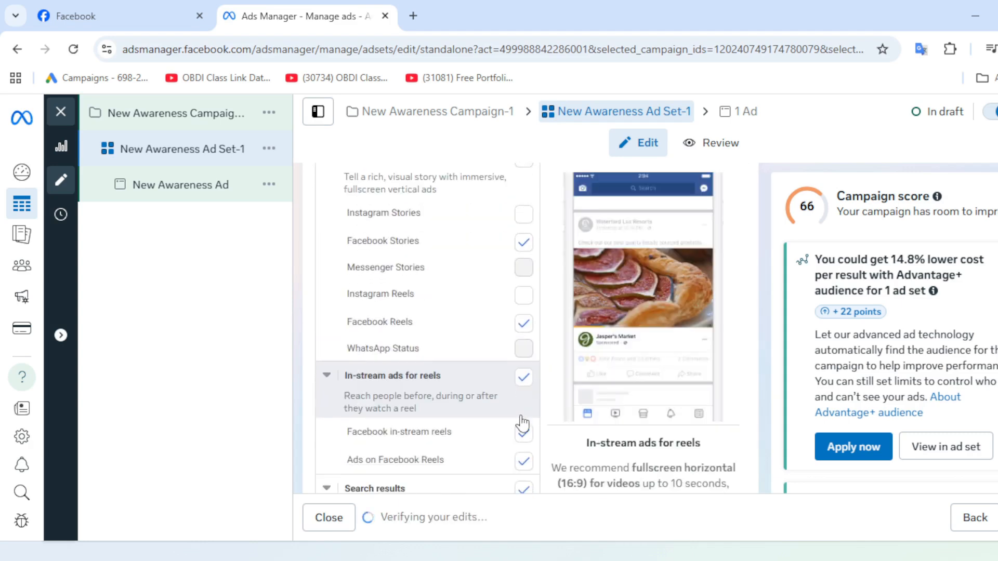
pyautogui.scroll(3, 521, 424)
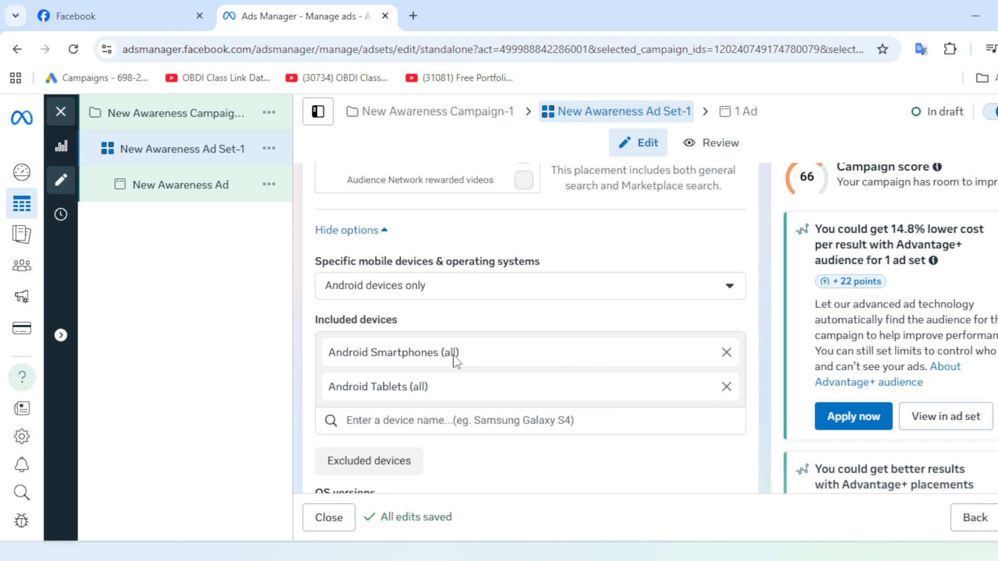
pyautogui.click(727, 387)
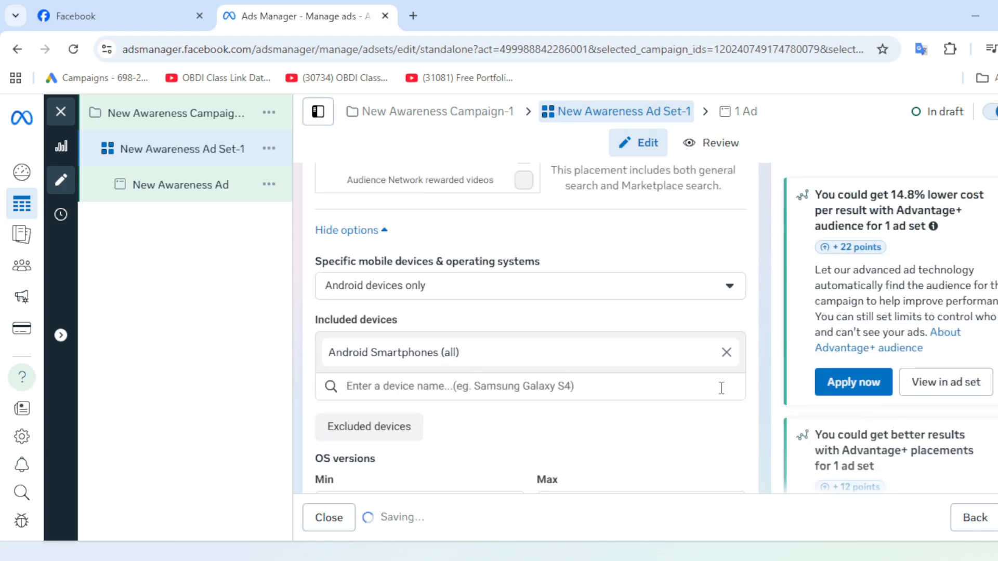
pyautogui.scroll(-2, 676, 401)
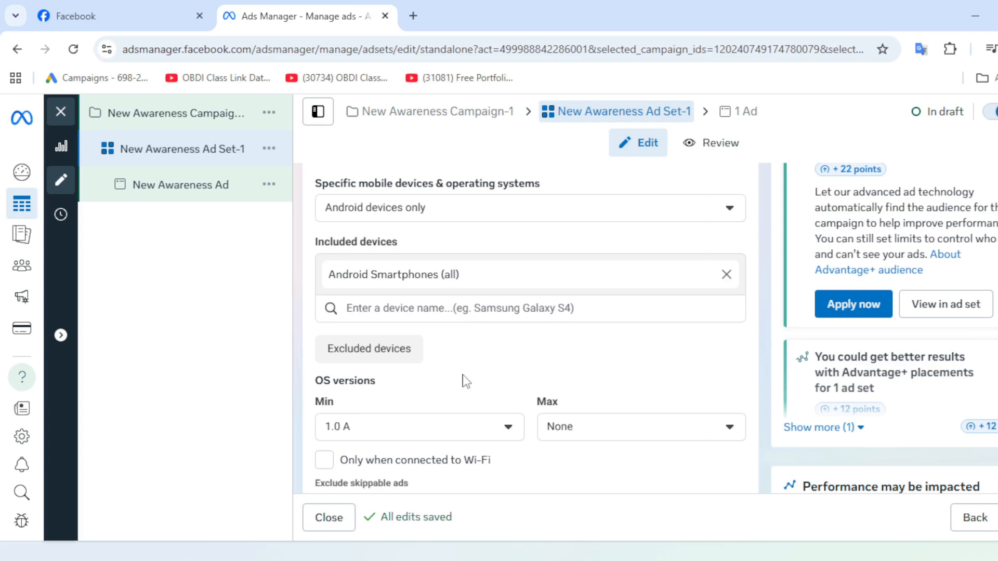
pyautogui.scroll(-2, 466, 382)
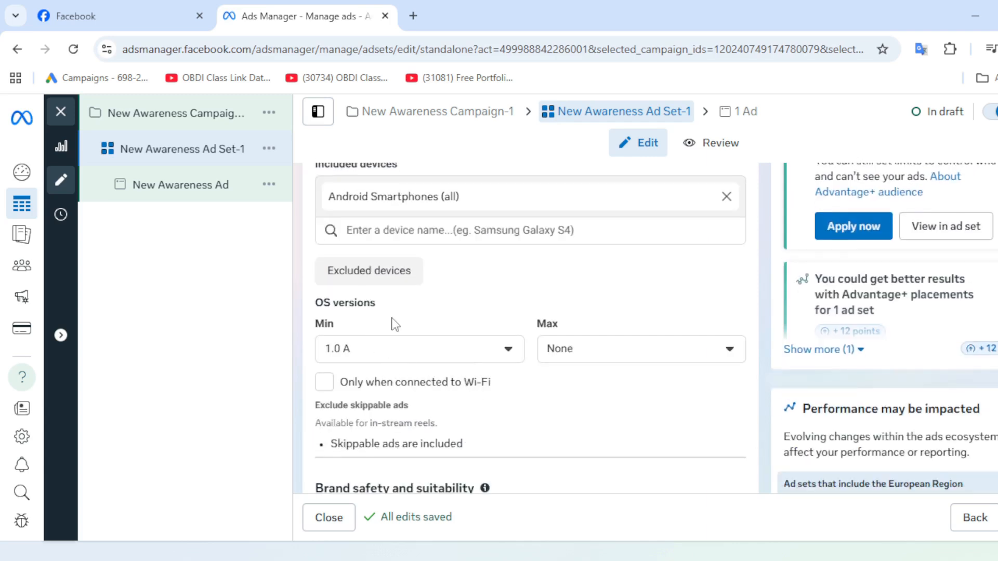
# Try excluding skippable ads in the ad set for in-stream reels, and clear that exclusion again
pyautogui.scroll(-2, 403, 354)
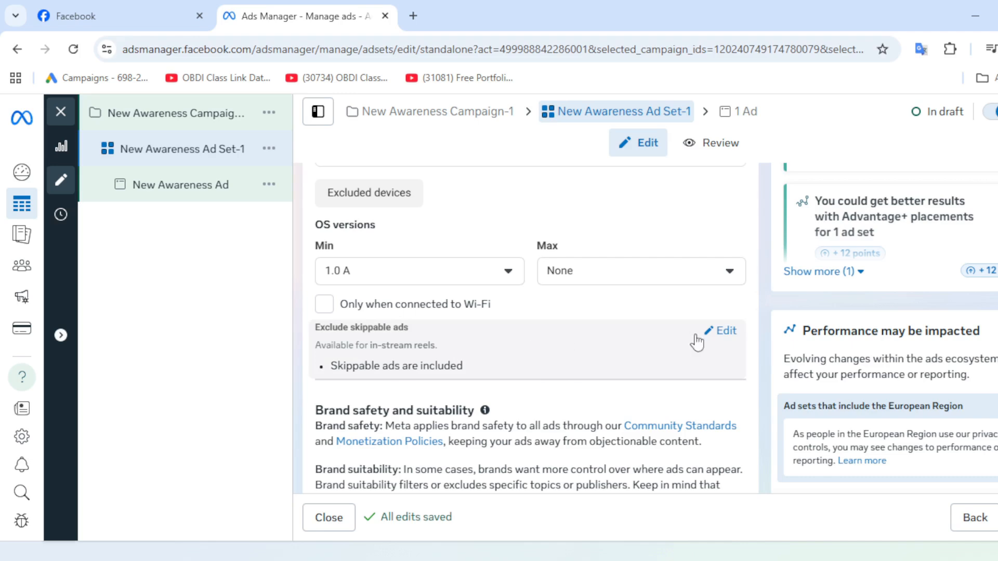
pyautogui.click(724, 332)
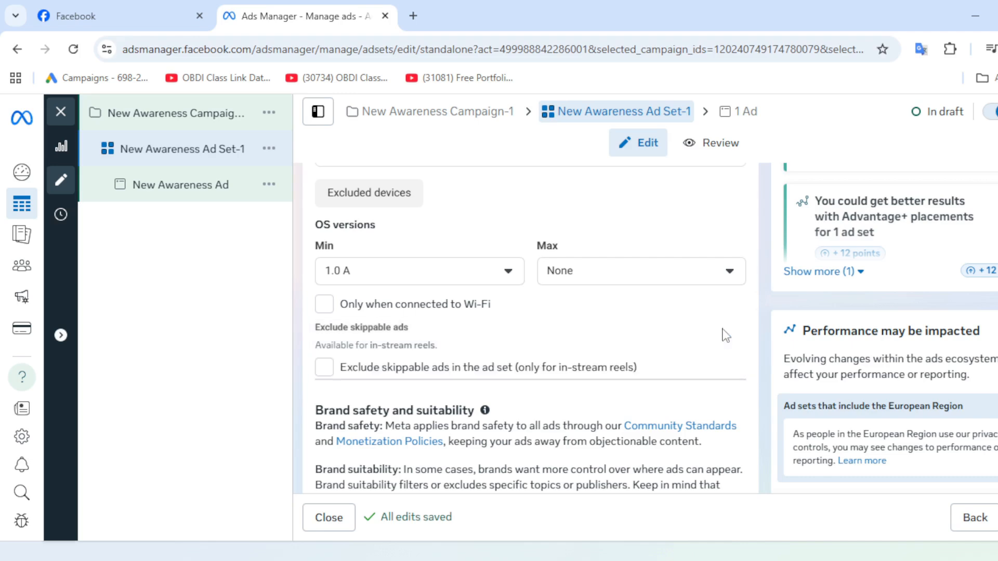
pyautogui.click(325, 368)
pyautogui.scroll(-1, 330, 373)
pyautogui.scroll(1, 331, 375)
pyautogui.click(327, 368)
pyautogui.tripleClick(325, 370)
pyautogui.click(251, 385)
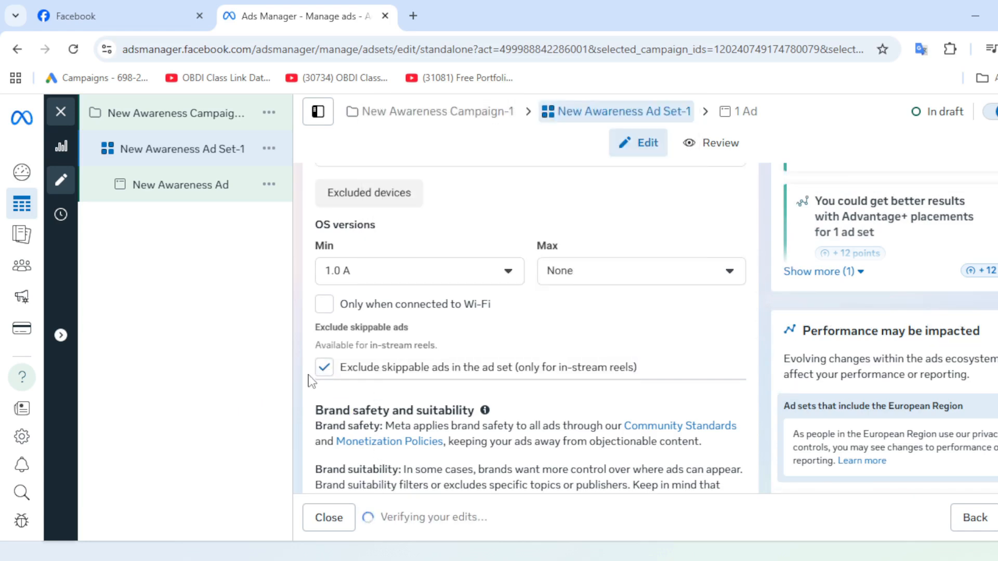
pyautogui.doubleClick(329, 371)
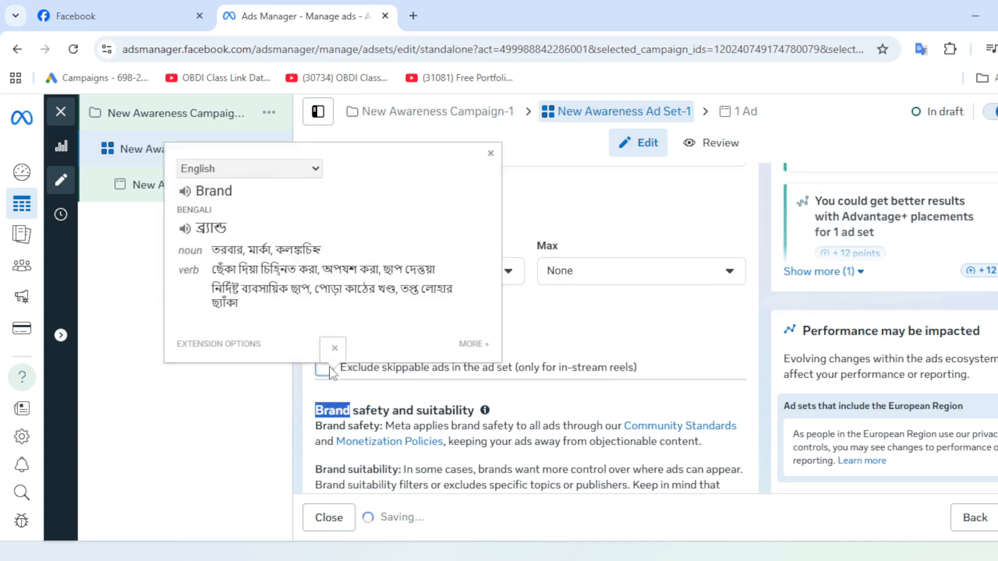
pyautogui.click(167, 430)
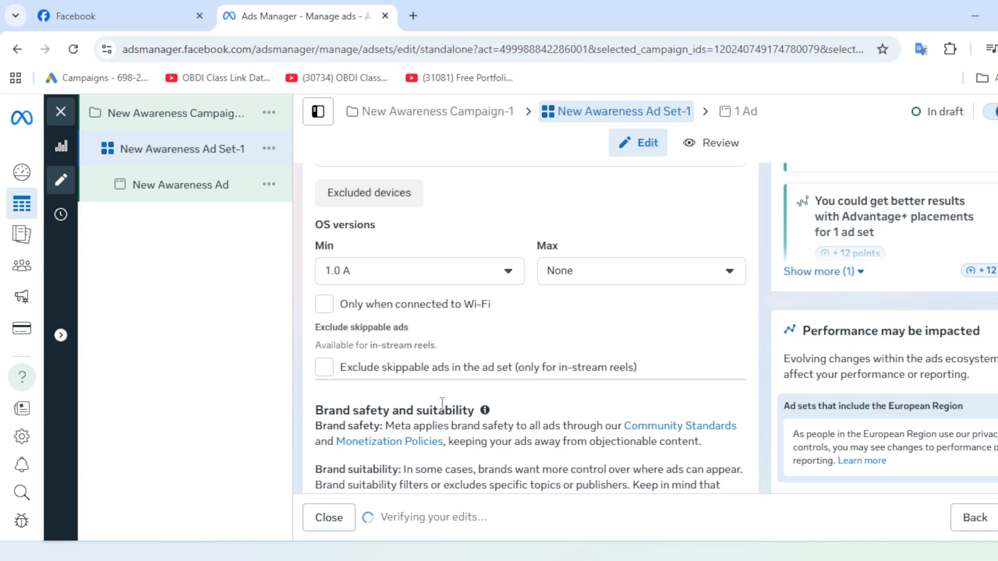
# Look over the brand safety and suitability section, continue to the ad level and dismiss the payment method dialog
pyautogui.scroll(-5, 445, 414)
pyautogui.scroll(3, 447, 404)
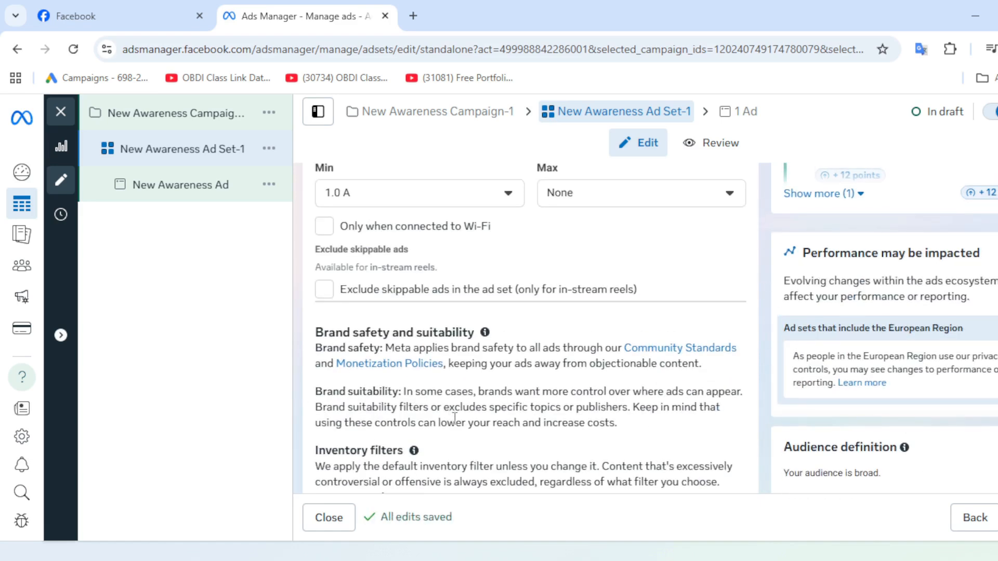
pyautogui.scroll(-4, 455, 416)
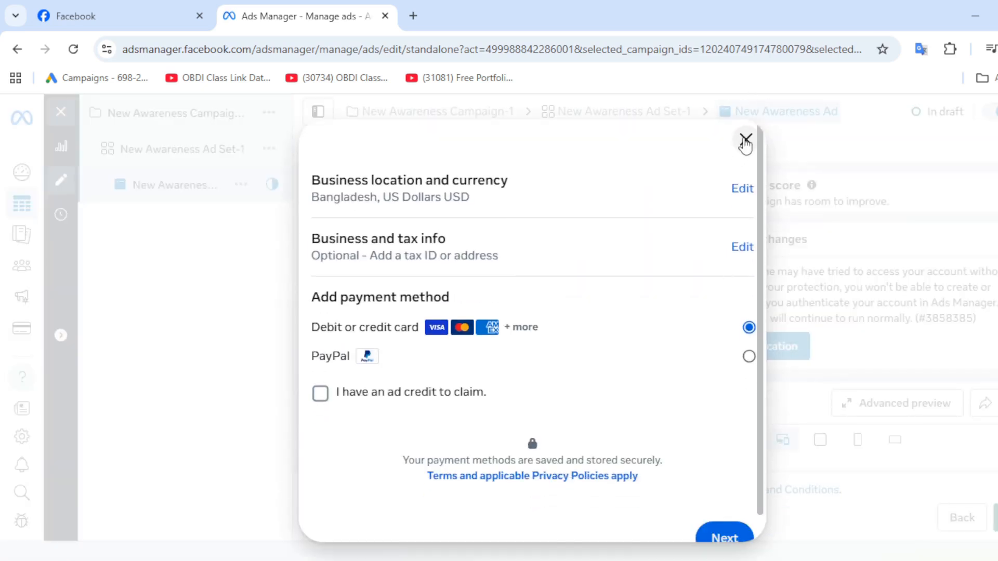
pyautogui.click(745, 141)
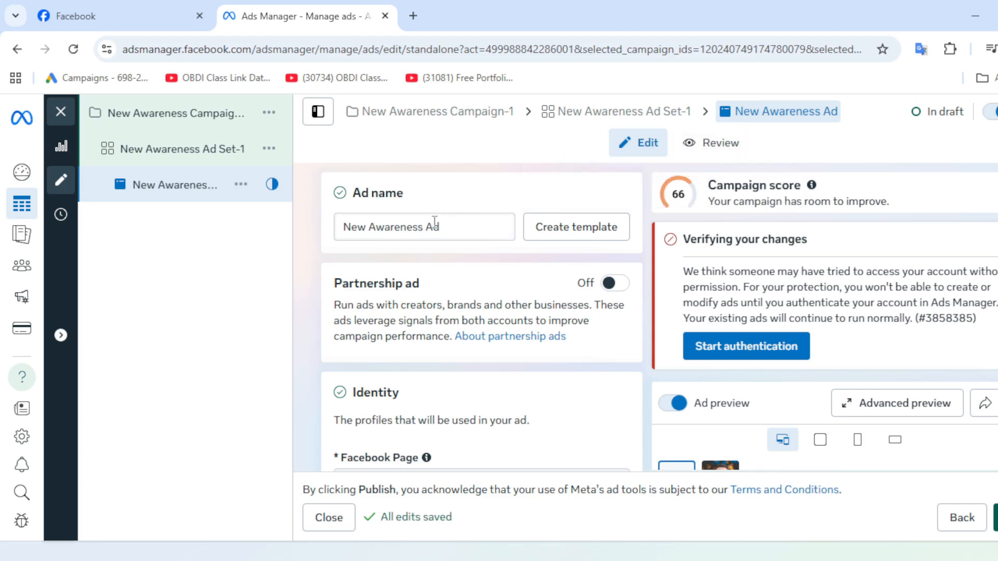
# Review the campaign level and the ad set's budget, schedule, audience, devices and placements
pyautogui.doubleClick(167, 125)
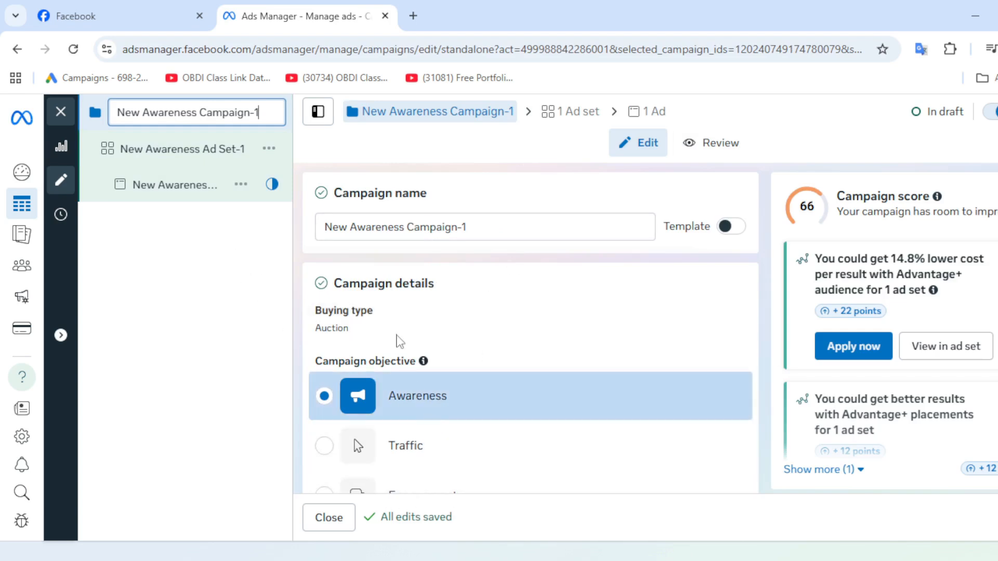
pyautogui.click(164, 148)
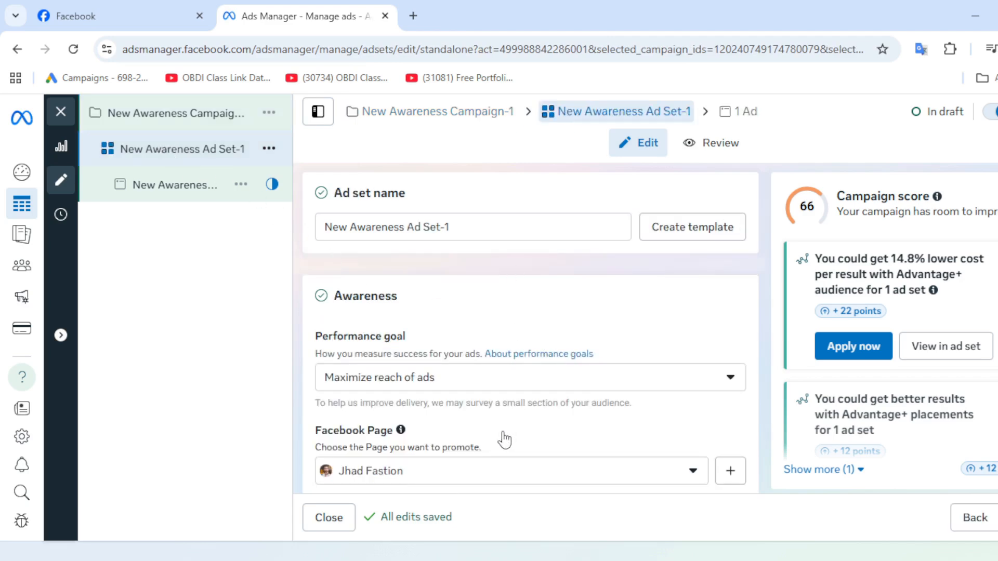
pyautogui.scroll(-15, 525, 405)
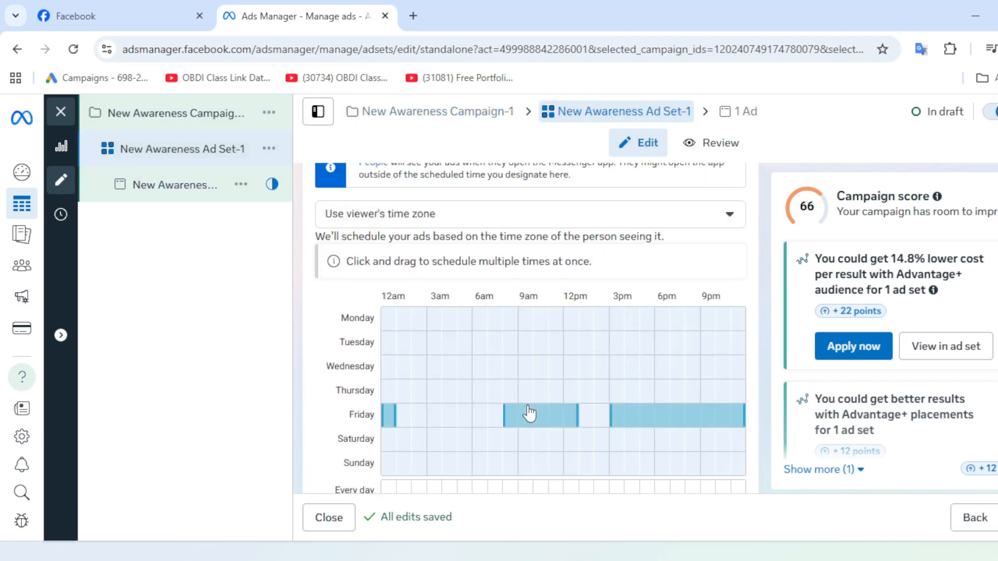
pyautogui.scroll(9, 529, 414)
pyautogui.scroll(-2, 529, 416)
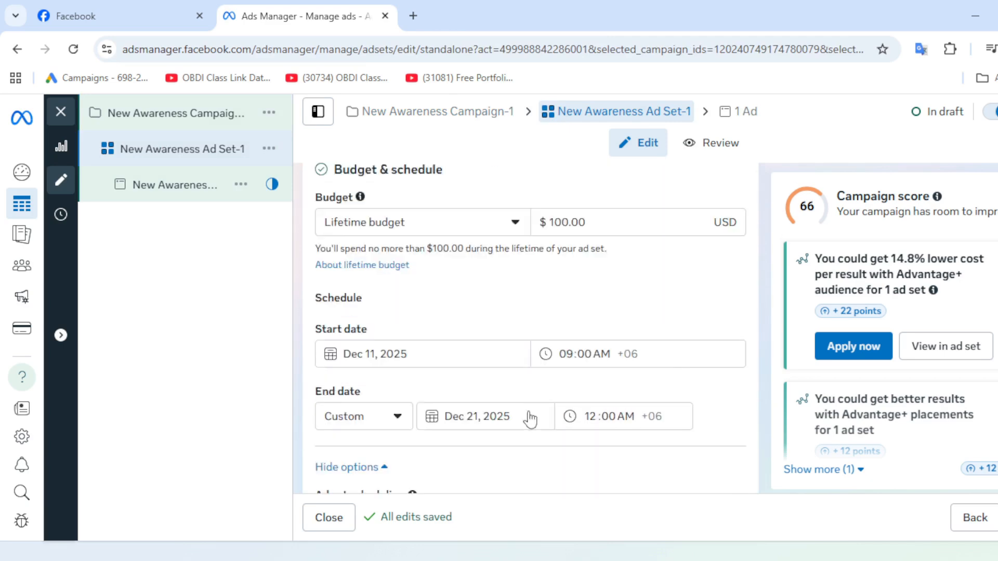
pyautogui.scroll(-3, 530, 419)
pyautogui.scroll(-4, 530, 415)
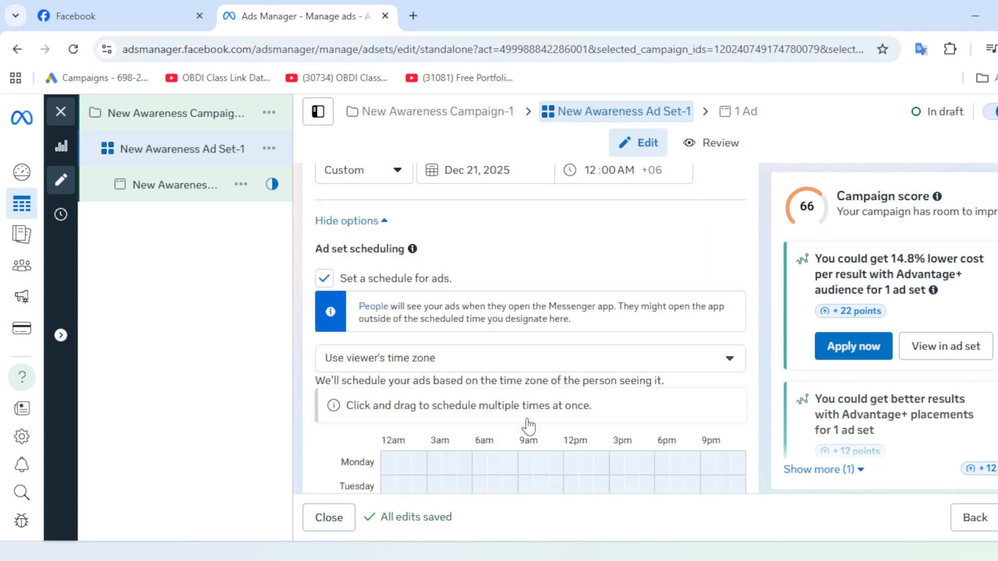
pyautogui.scroll(-10, 528, 426)
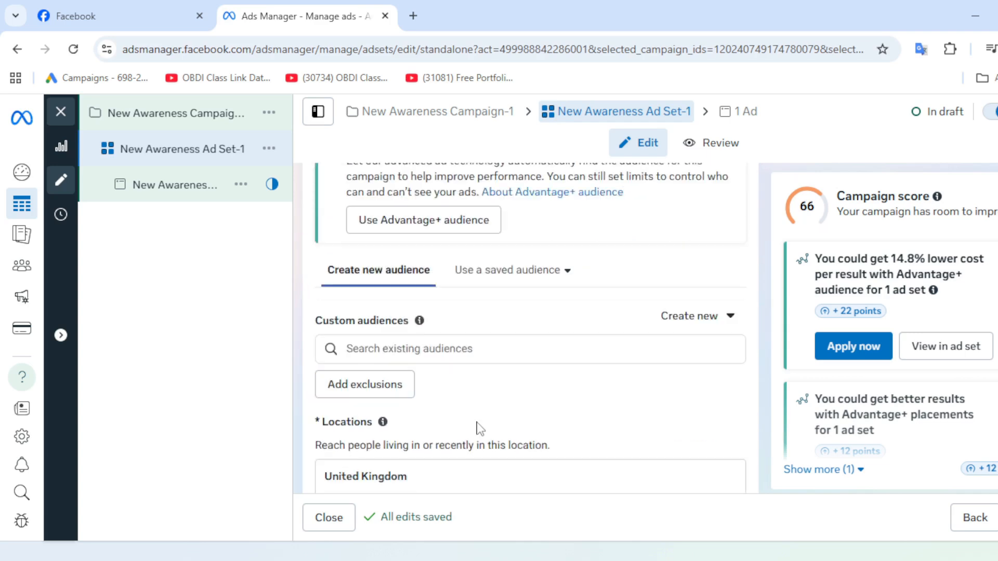
pyautogui.scroll(-10, 481, 429)
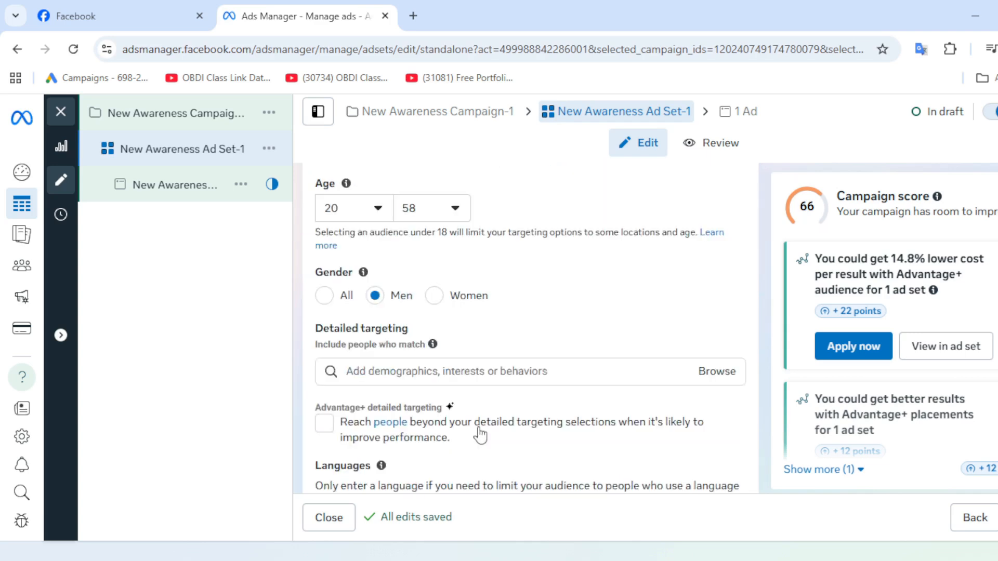
pyautogui.scroll(3, 481, 435)
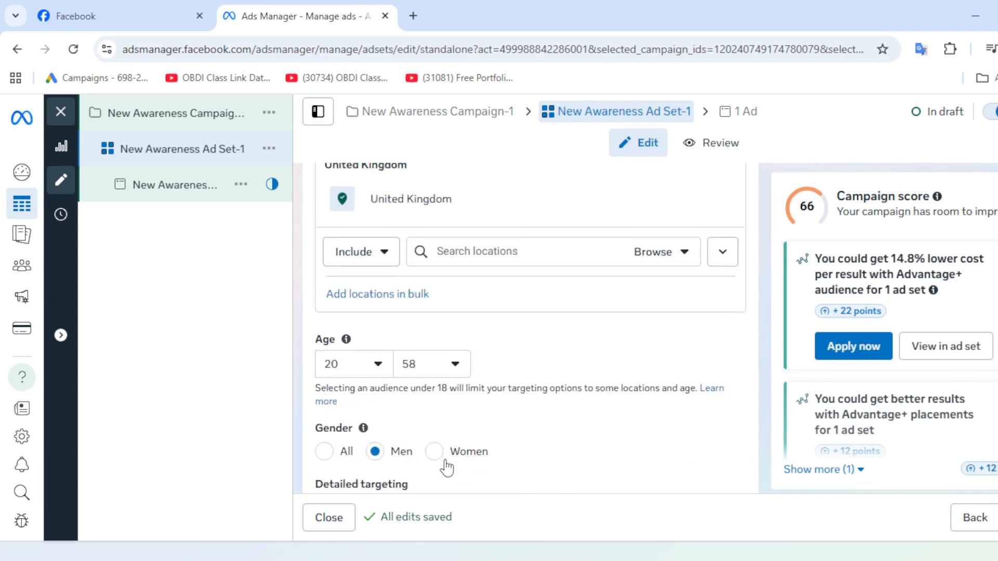
pyautogui.scroll(-5, 494, 461)
pyautogui.scroll(-12, 498, 463)
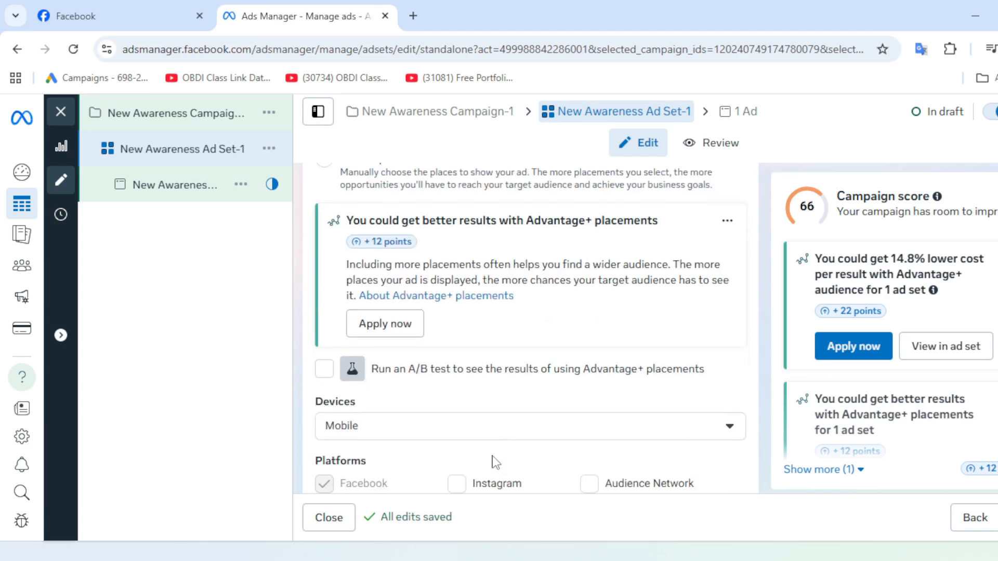
pyautogui.scroll(-5, 496, 463)
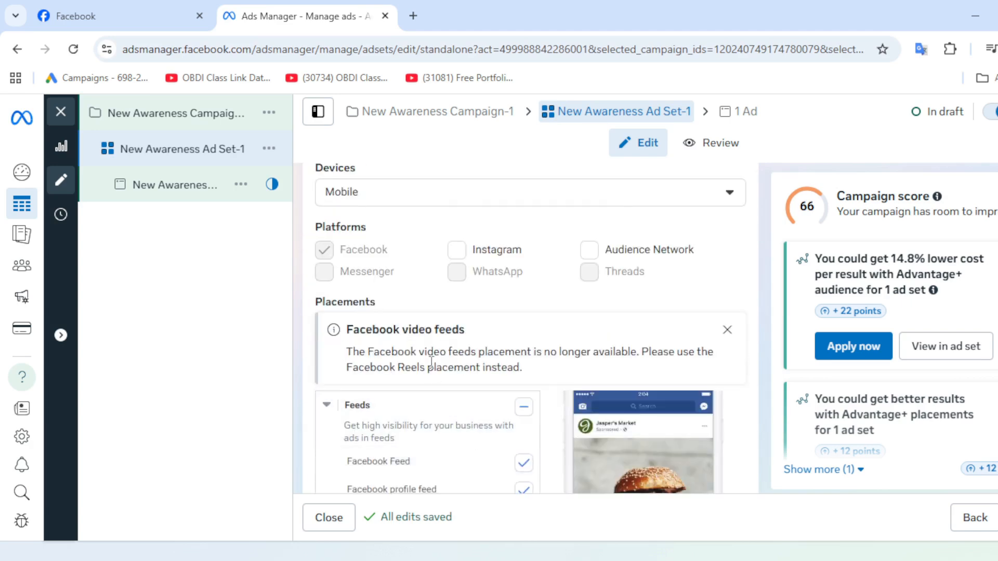
pyautogui.scroll(-5, 471, 343)
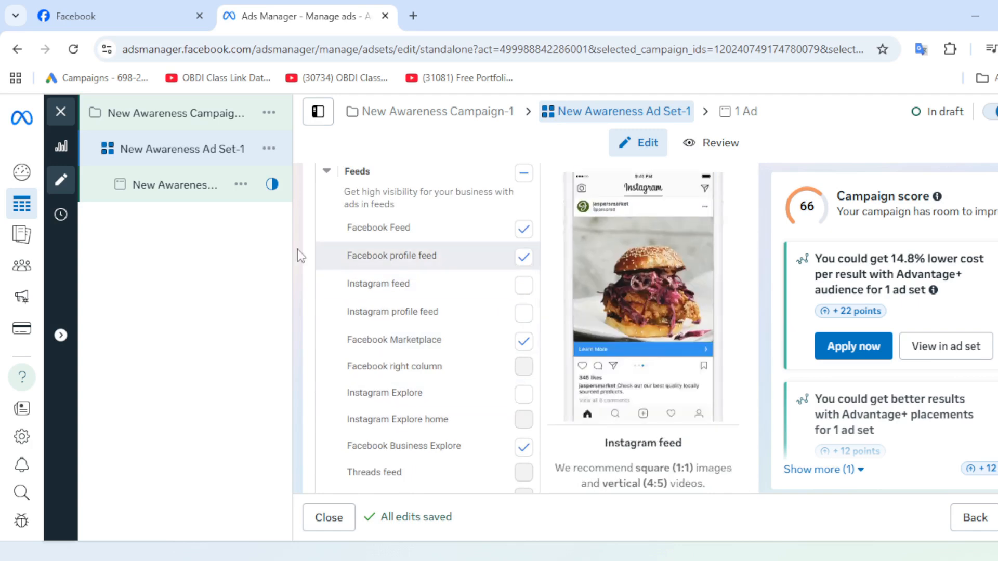
# Return to the ad level and rename the ad as New Awareness abc
pyautogui.doubleClick(167, 193)
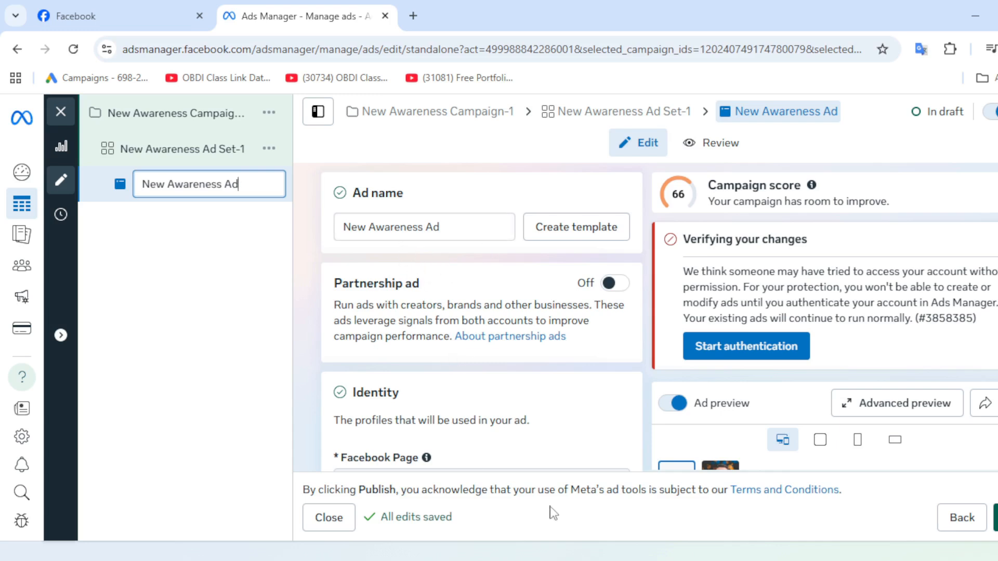
pyautogui.doubleClick(450, 227)
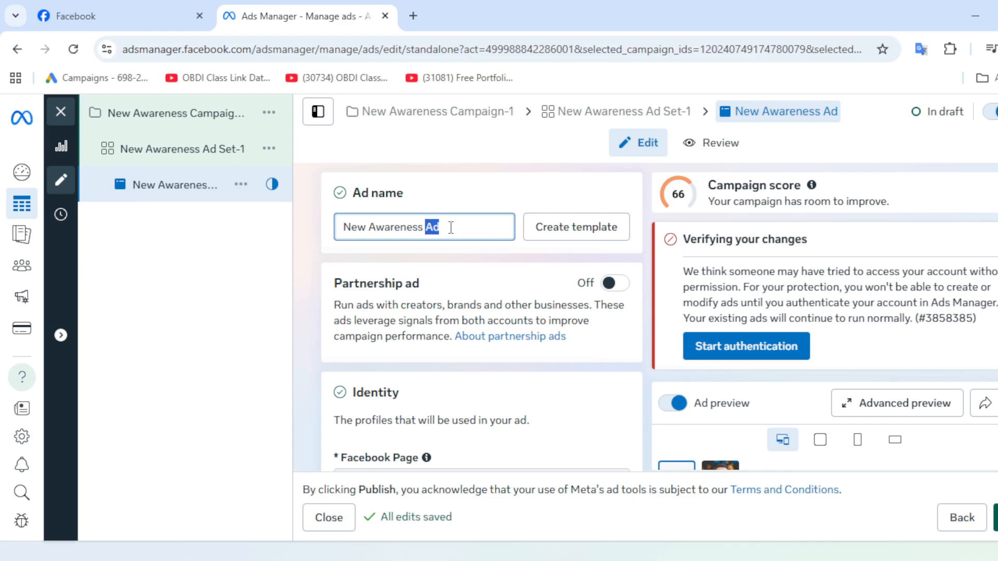
pyautogui.press('BackSpace')
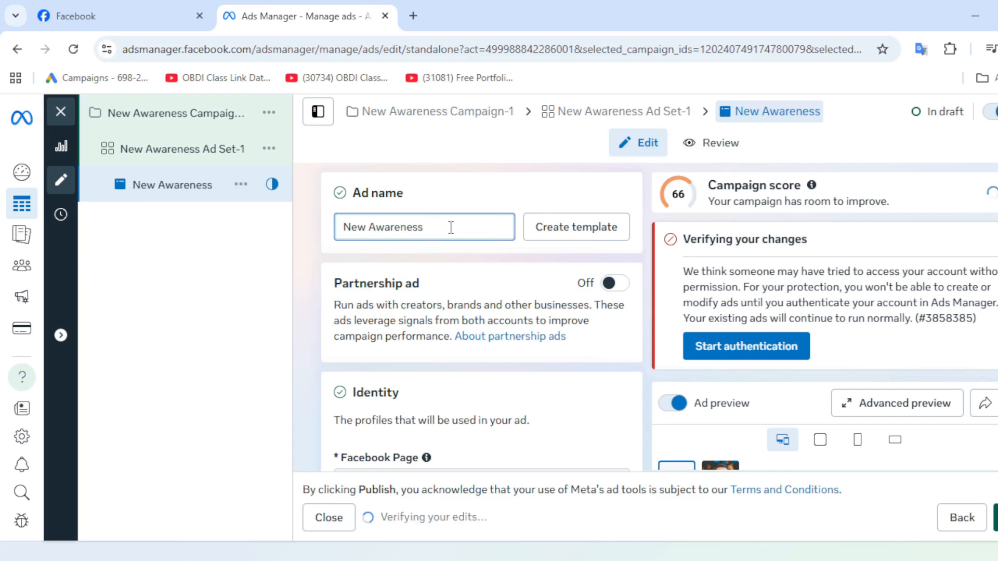
pyautogui.write('ab')
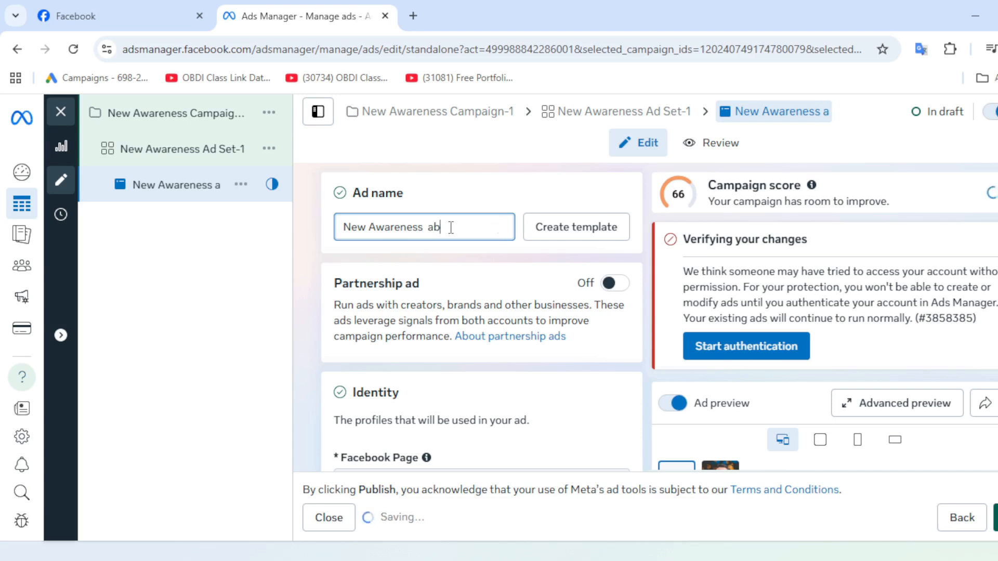
pyautogui.write('s')
pyautogui.press('BackSpace')
pyautogui.write('c')
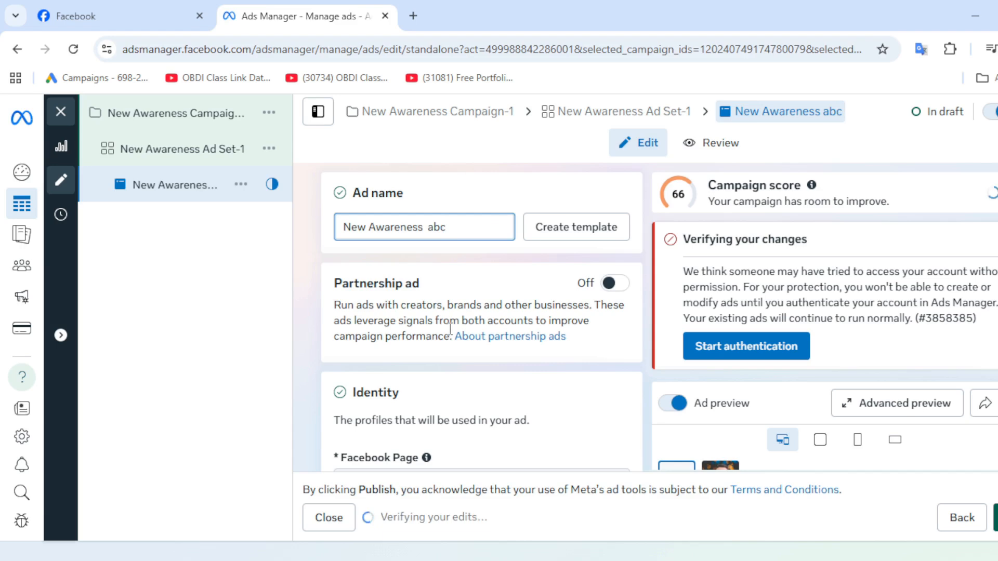
# Look over the ad's partnership and identity sections, check the Facebook Page setting in the ad set, and return to the ad
pyautogui.scroll(-3, 455, 322)
pyautogui.scroll(2, 456, 347)
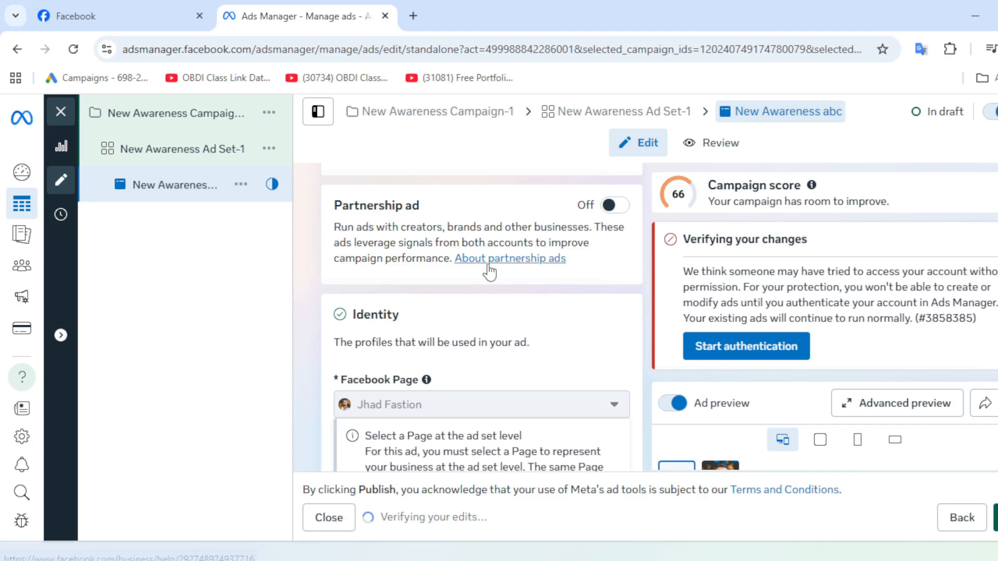
pyautogui.scroll(-2, 488, 268)
pyautogui.scroll(-2, 494, 279)
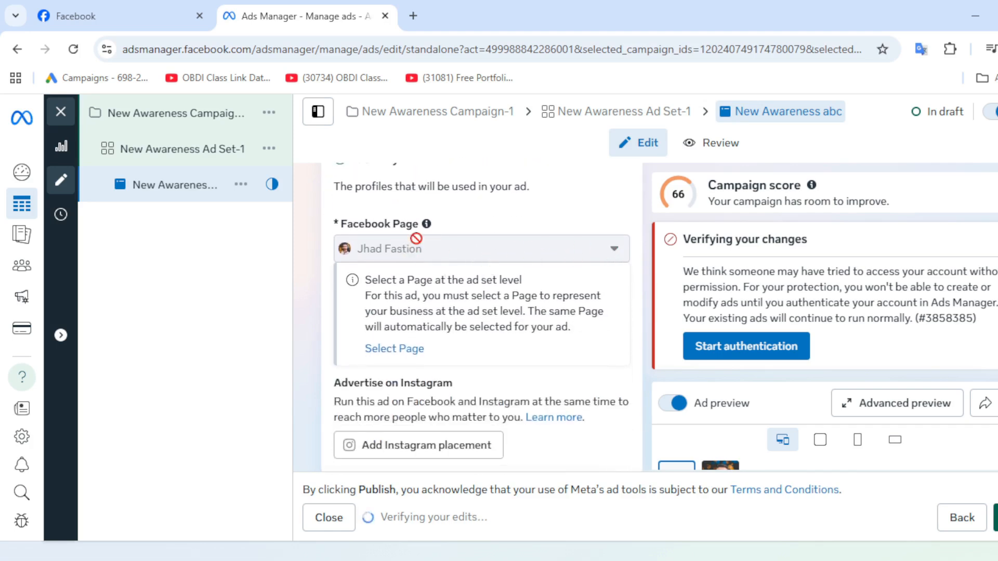
pyautogui.scroll(-2, 463, 283)
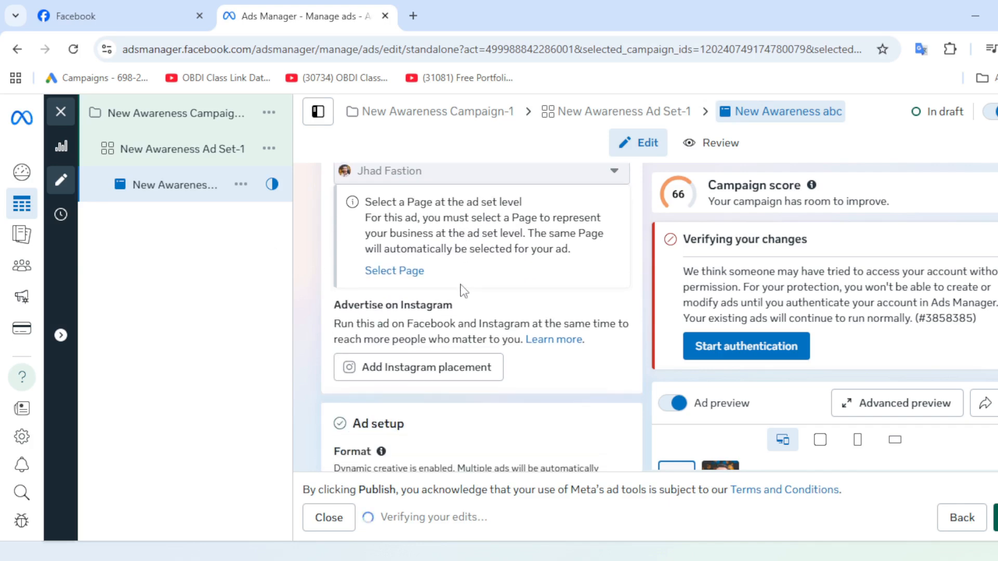
pyautogui.click(393, 279)
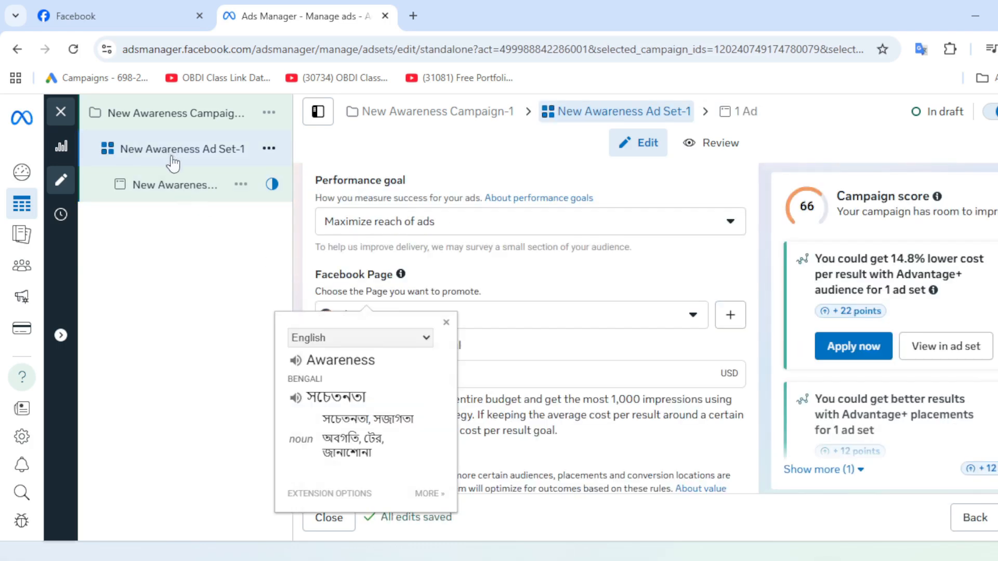
pyautogui.click(180, 192)
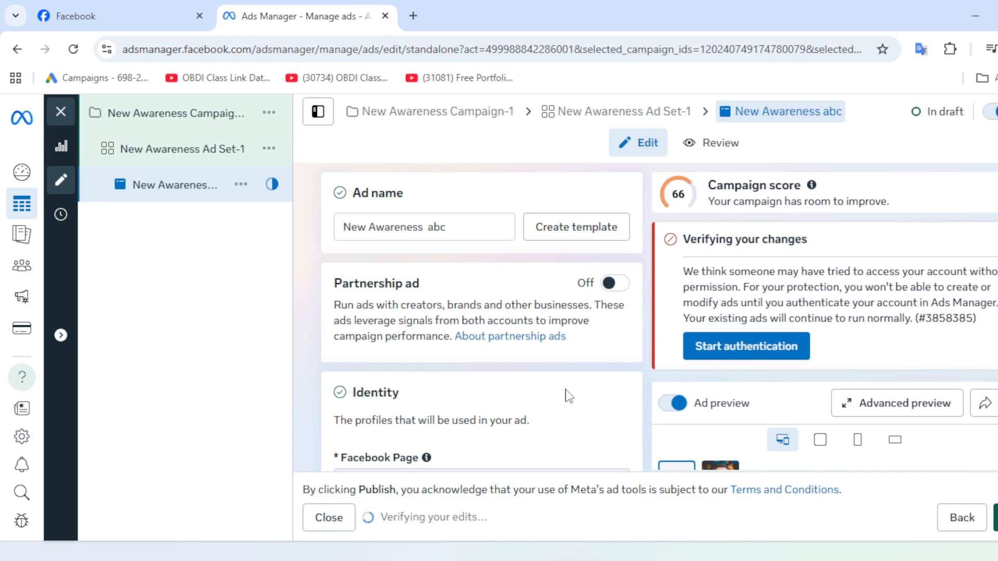
# Examine the ad's Instagram advertising option, format choices and multi-advertiser ads setting
pyautogui.scroll(-2, 568, 396)
pyautogui.scroll(2, 566, 396)
pyautogui.scroll(-2, 564, 393)
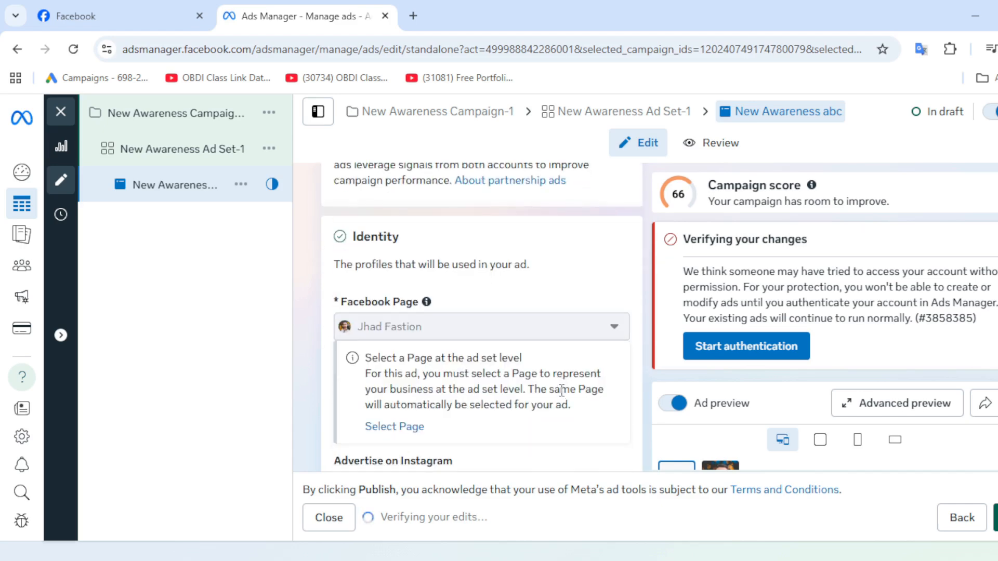
pyautogui.scroll(-5, 562, 391)
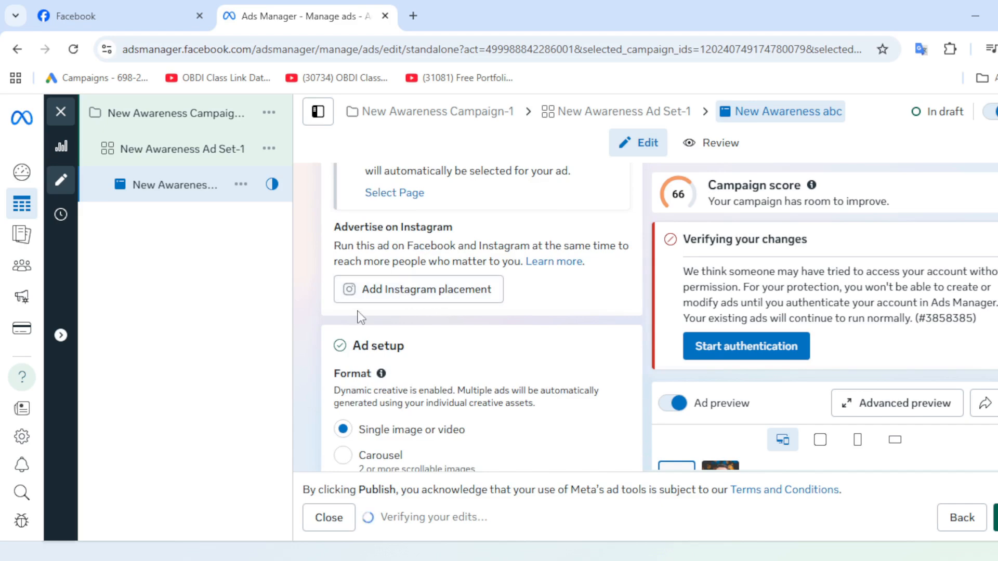
pyautogui.scroll(-2, 421, 309)
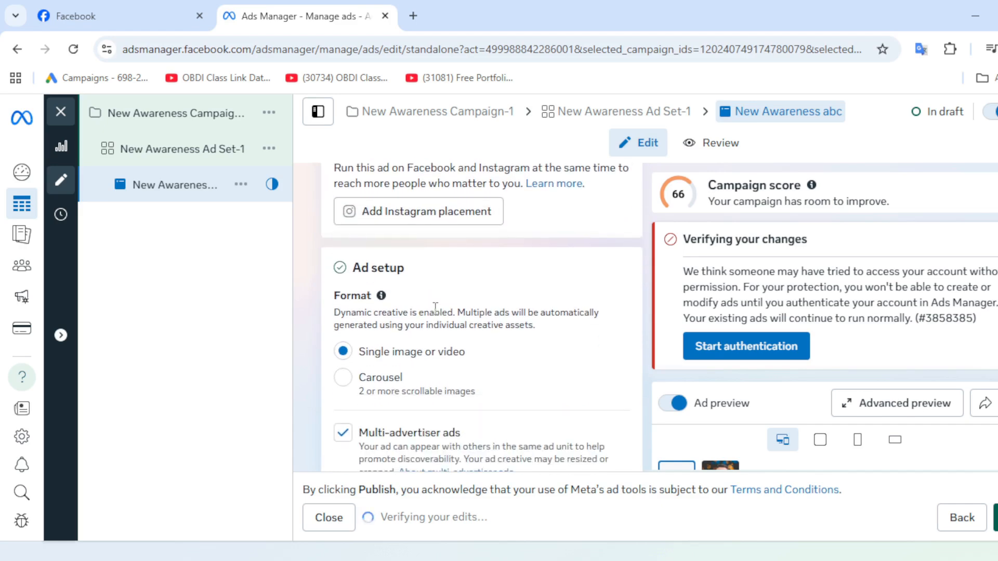
pyautogui.scroll(-2, 435, 310)
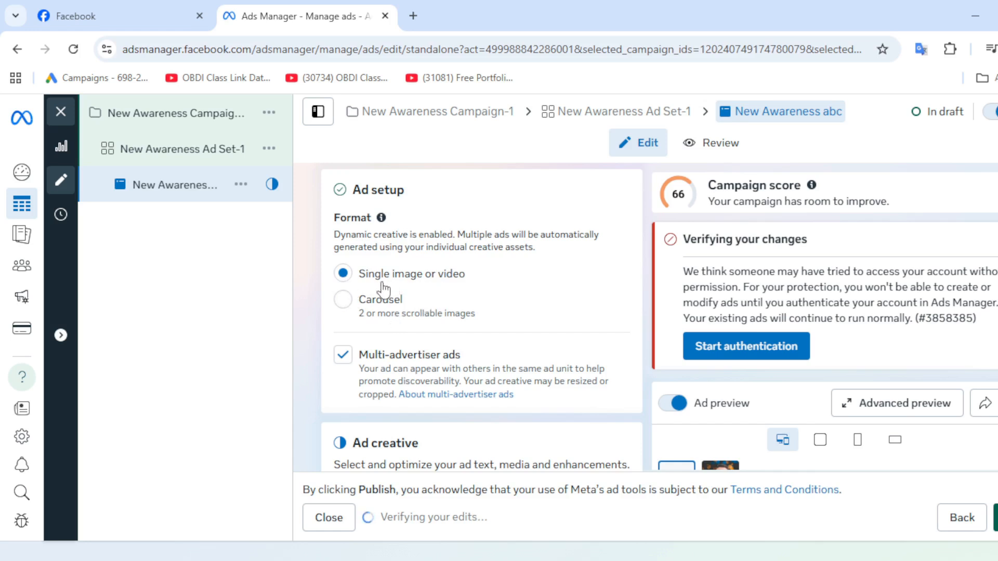
pyautogui.scroll(-2, 380, 283)
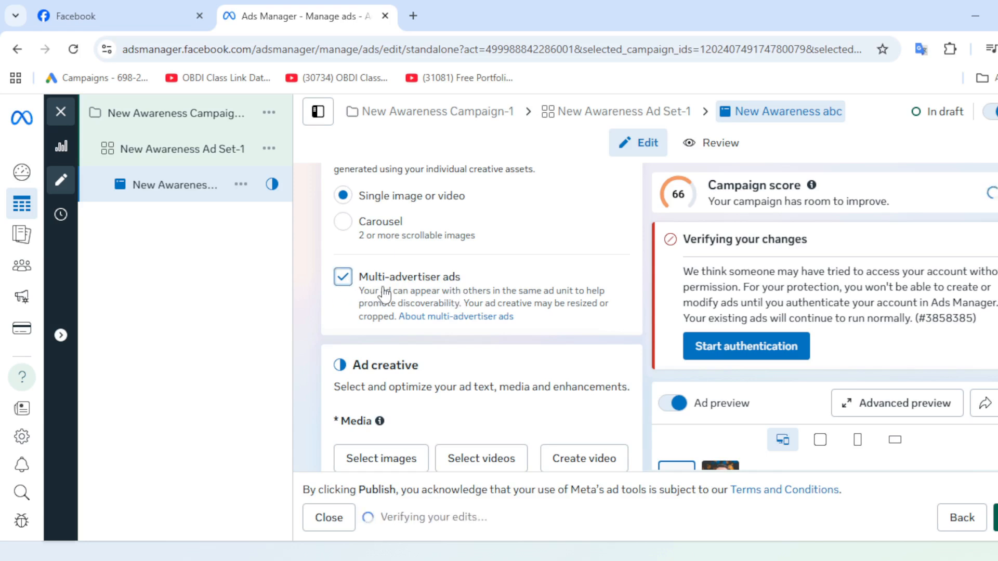
# Add the second 500 × 500 account image to the ad creative's media
pyautogui.scroll(-3, 383, 292)
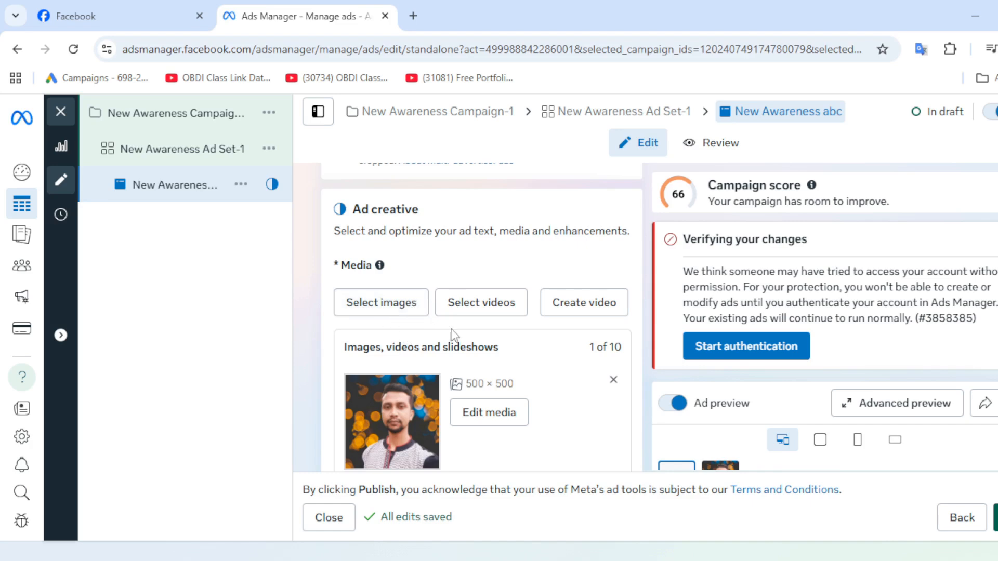
pyautogui.click(408, 310)
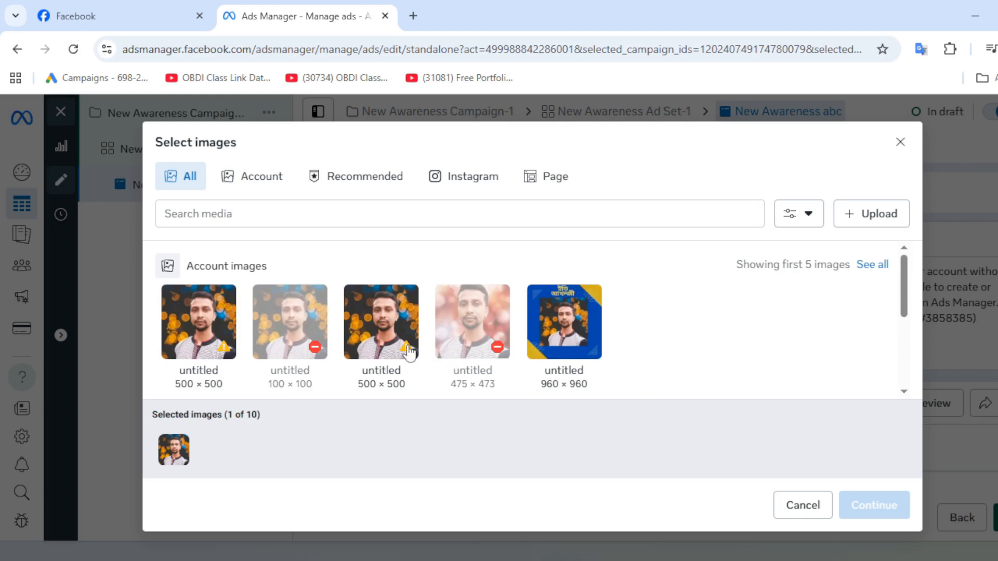
pyautogui.click(374, 343)
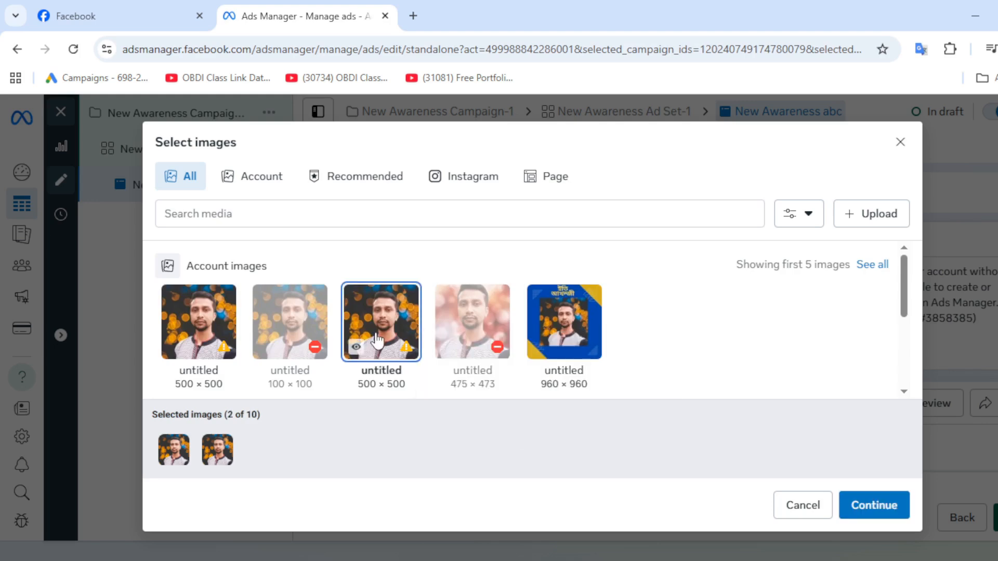
pyautogui.click(879, 507)
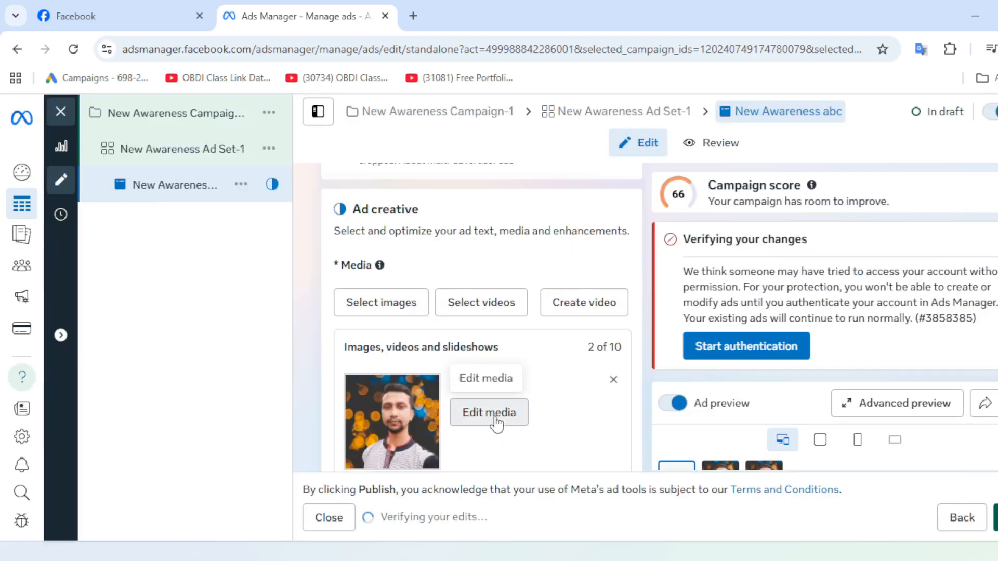
# Crop the first ad image to Square 1:1 (recommended) for its placements and save the crop
pyautogui.scroll(-1, 486, 411)
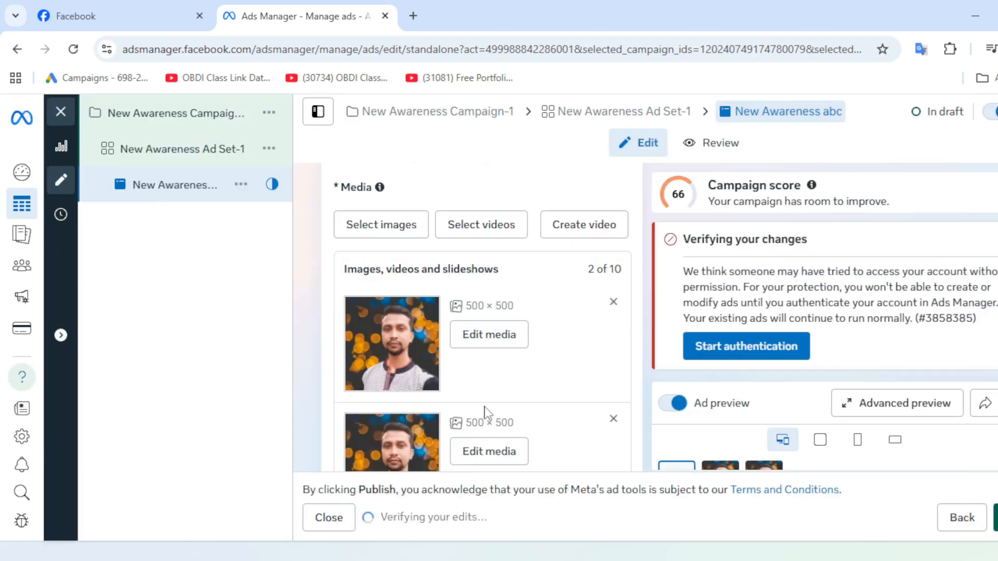
pyautogui.click(503, 346)
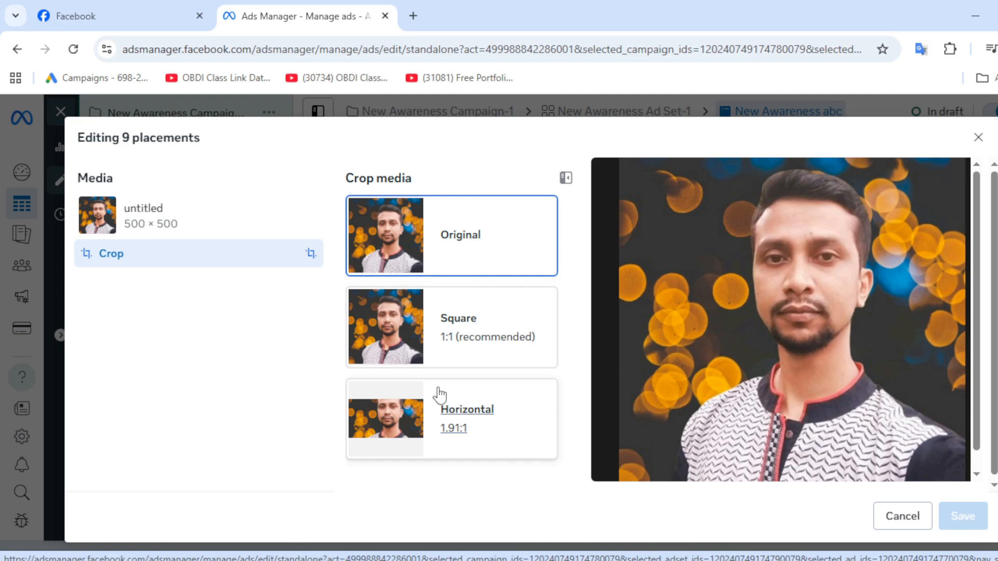
pyautogui.click(419, 335)
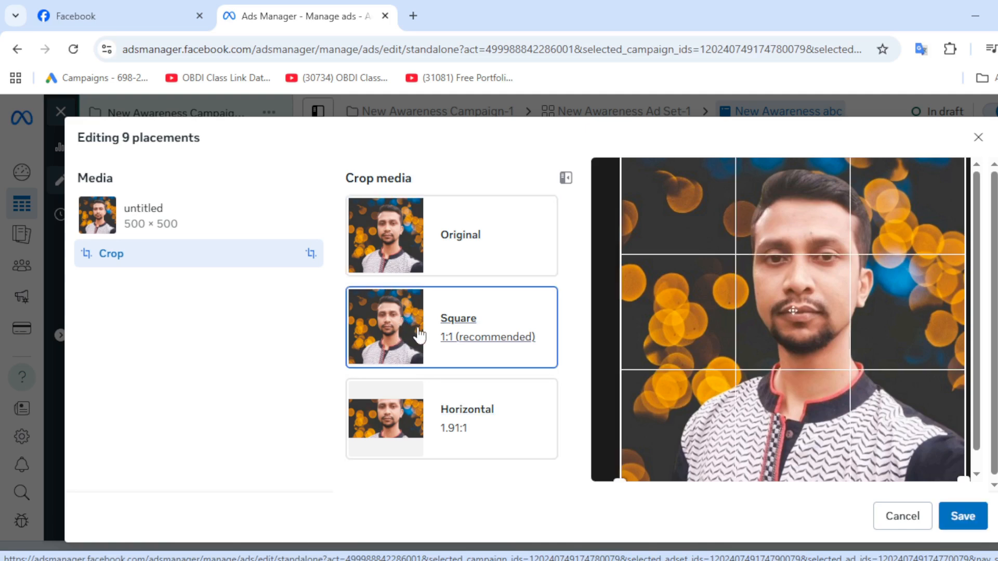
pyautogui.click(963, 517)
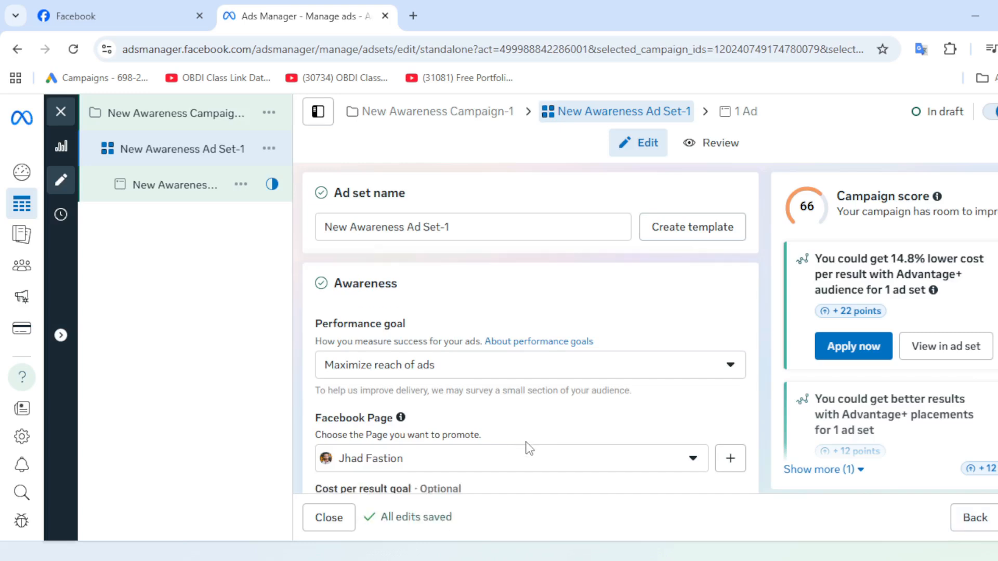
# Look over the ad set's performance goal, Facebook Page and cost per result goal settings, and return to the ad
pyautogui.scroll(-3, 534, 446)
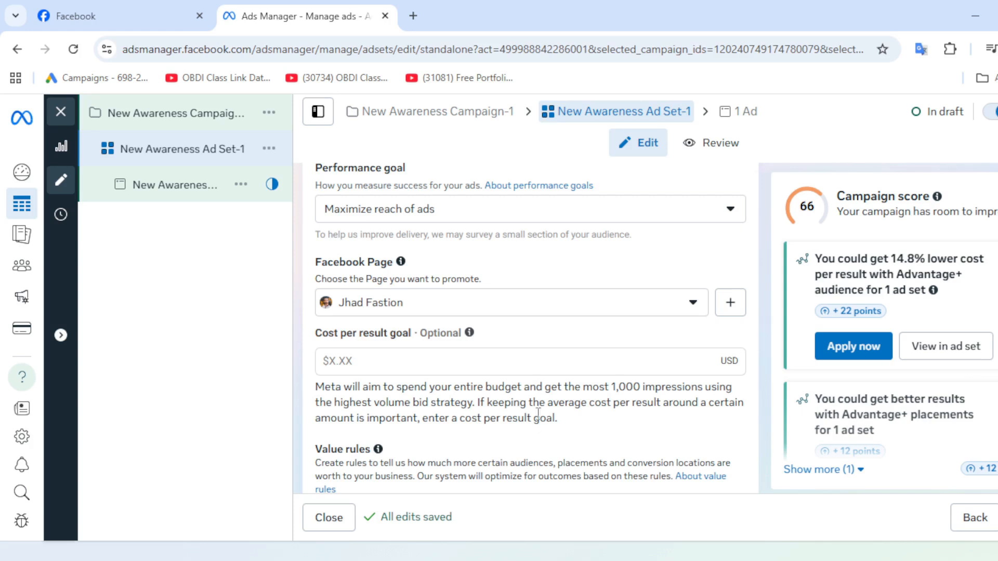
pyautogui.scroll(2, 521, 361)
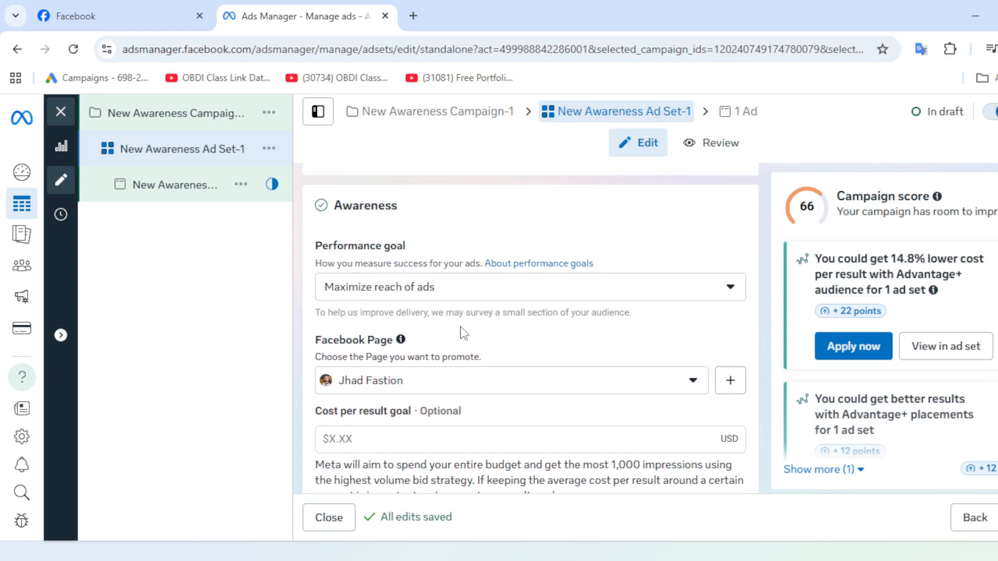
pyautogui.scroll(2, 450, 331)
pyautogui.click(188, 196)
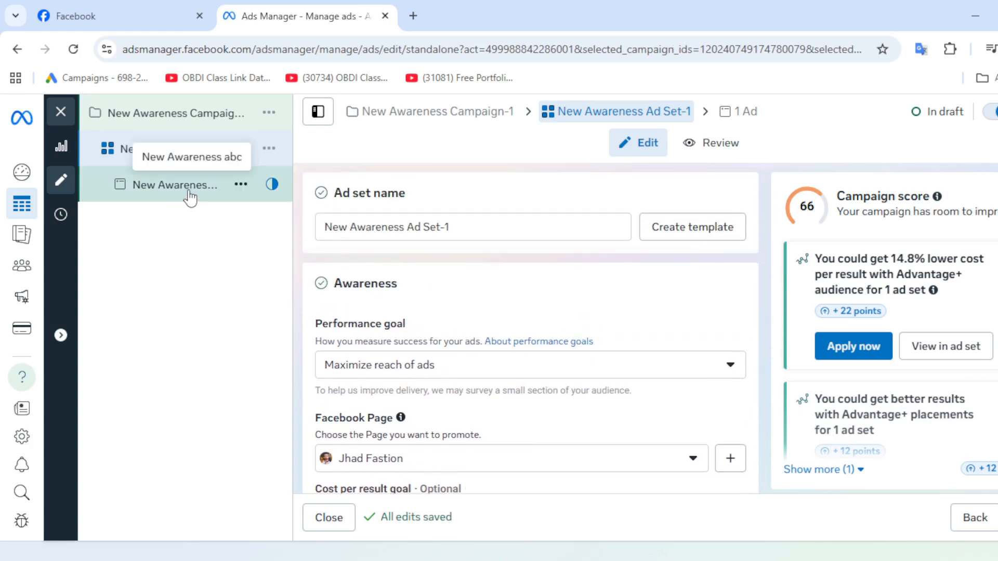
# Review the ad's identity, format, multi-advertiser, media and primary text settings
pyautogui.scroll(-5, 598, 446)
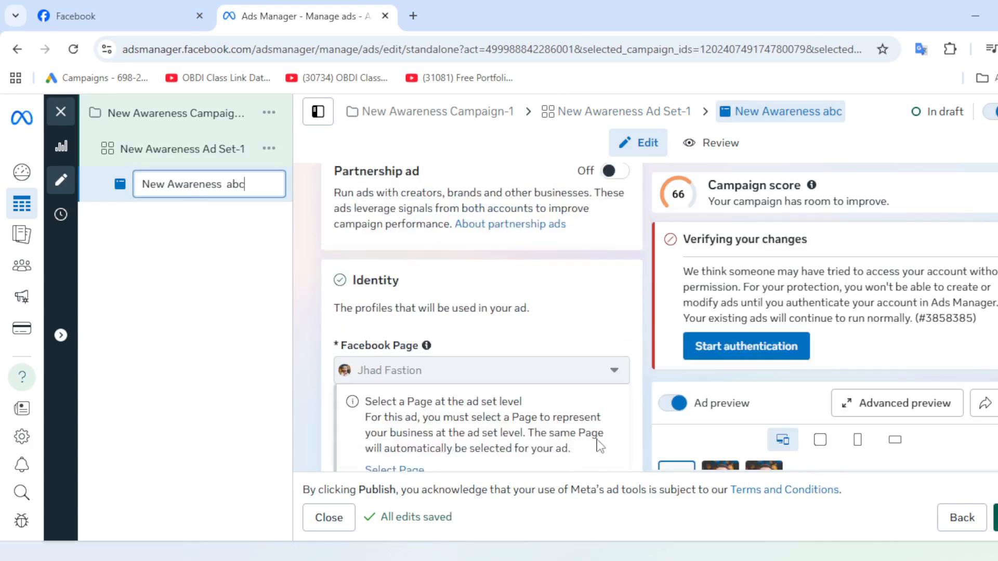
pyautogui.scroll(-3, 600, 446)
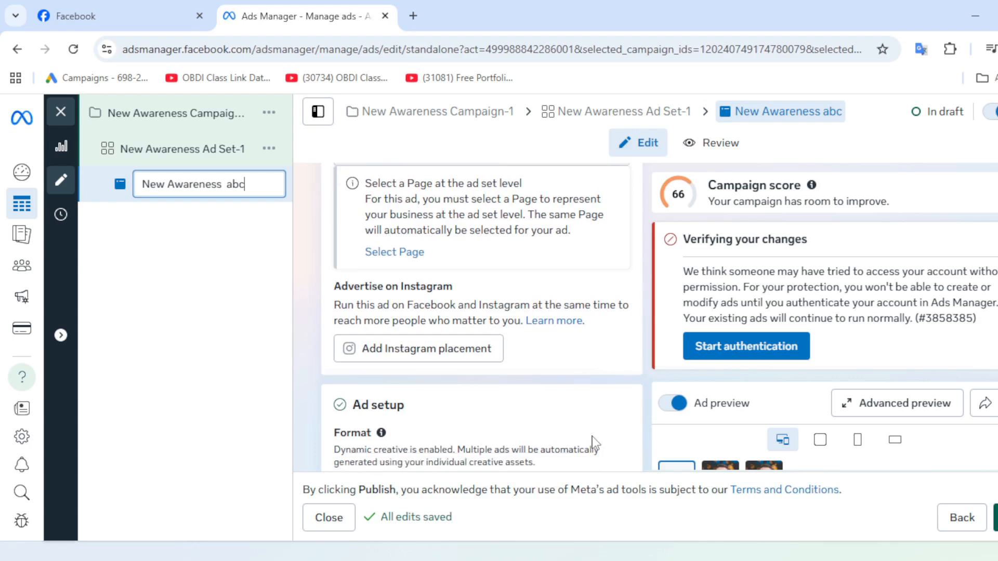
pyautogui.scroll(3, 594, 445)
pyautogui.scroll(-5, 594, 445)
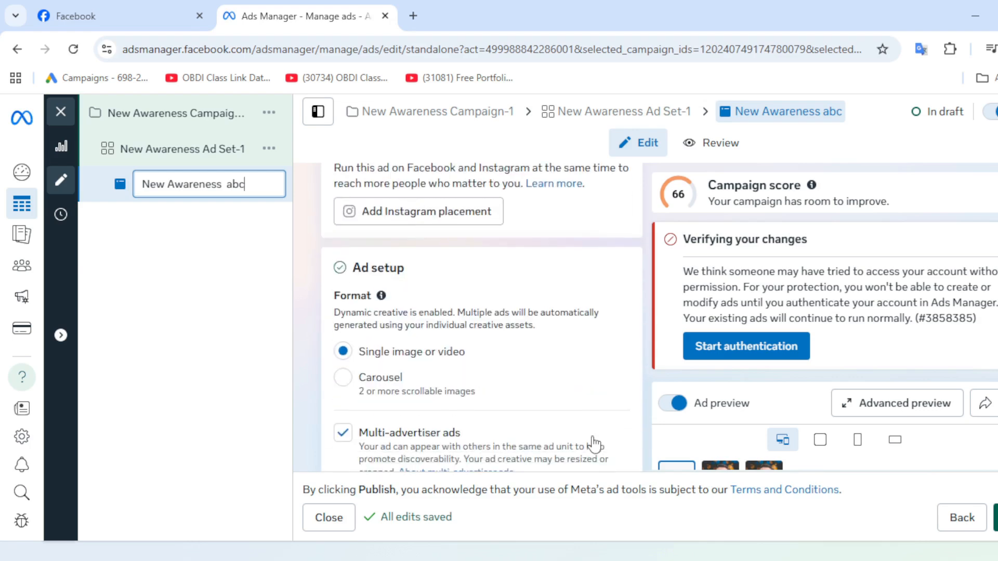
pyautogui.scroll(-3, 594, 445)
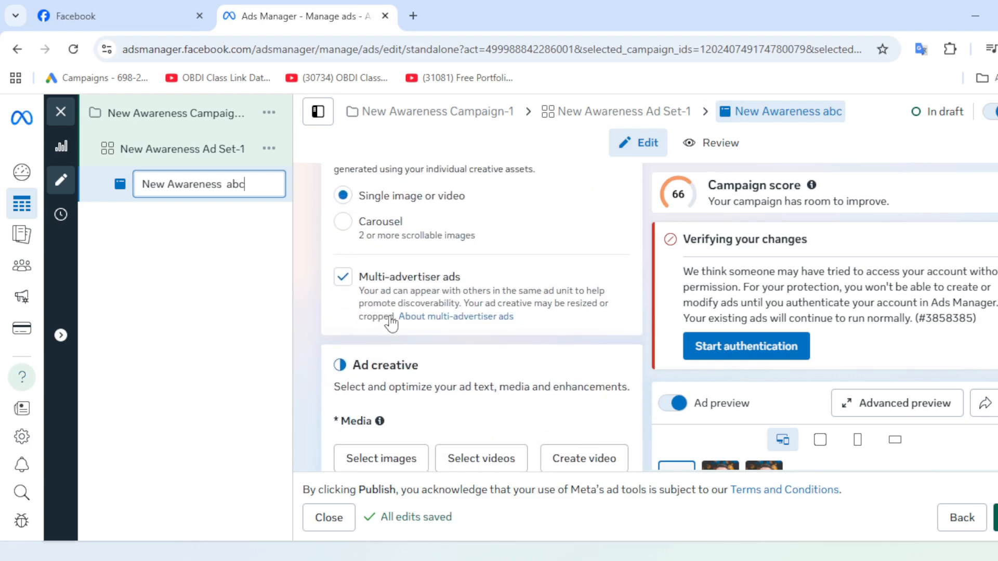
pyautogui.scroll(-2, 436, 400)
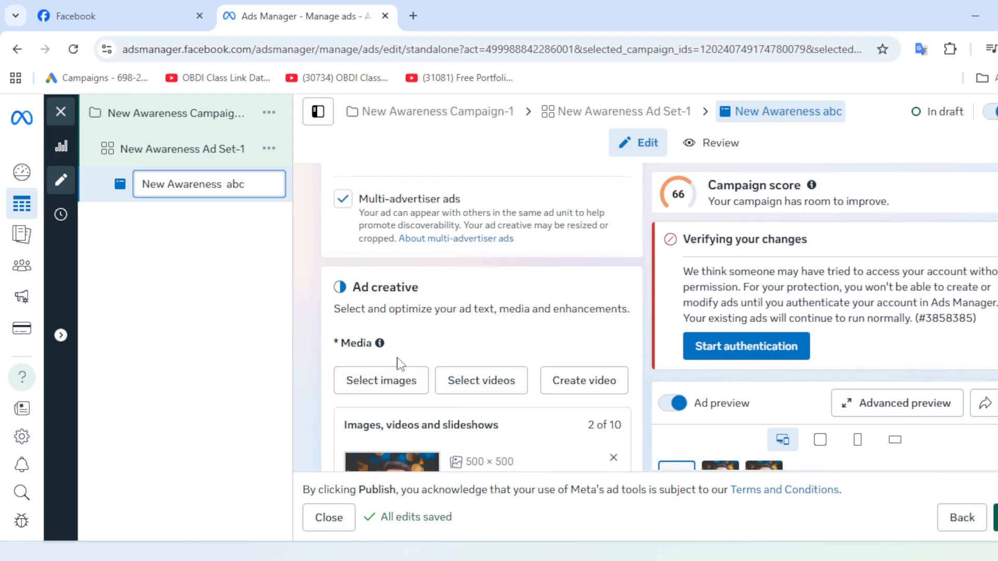
pyautogui.scroll(-6, 400, 364)
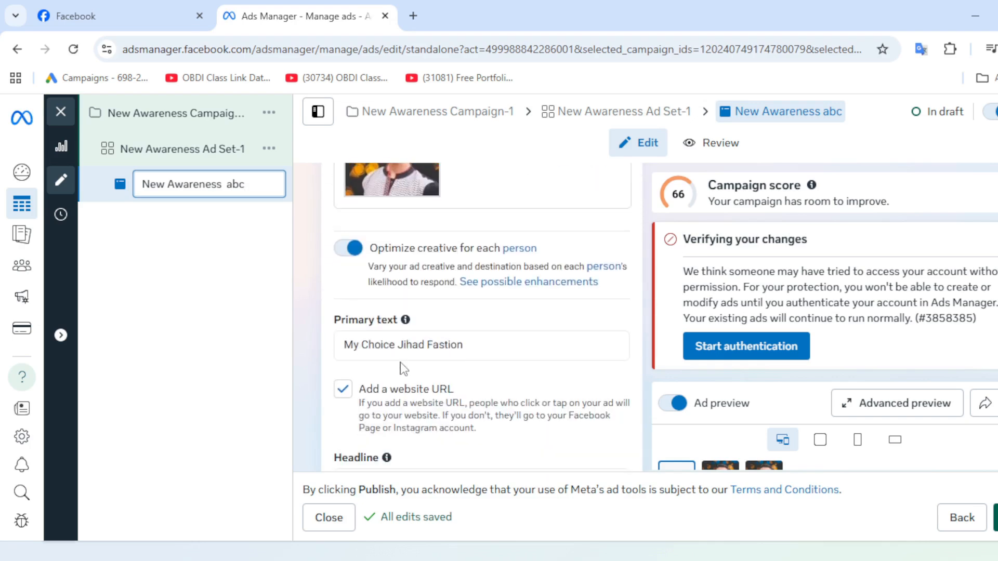
pyautogui.scroll(-2, 404, 369)
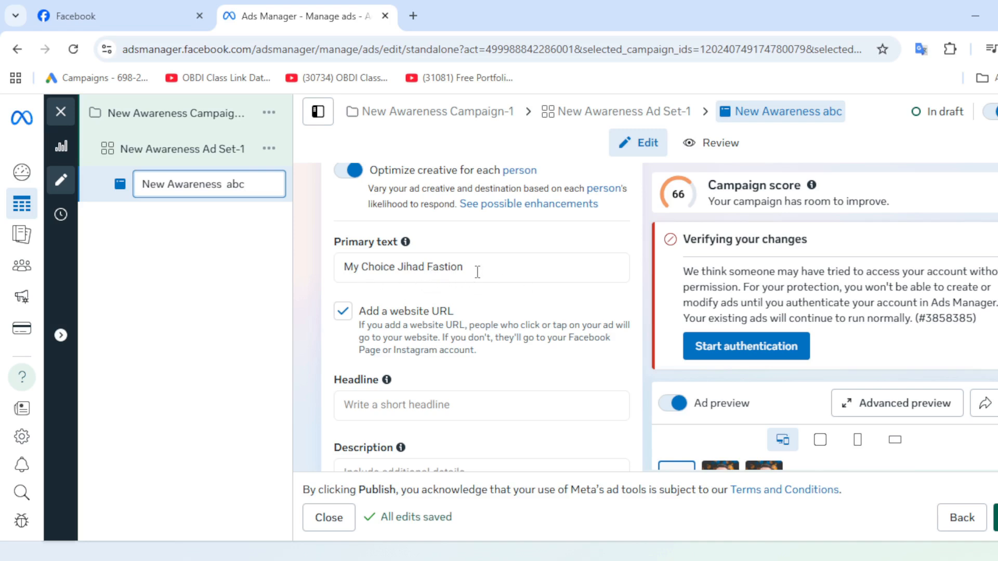
# Enter the headline "abcde" and the description "kjuguryfjgytruihi" for the ad
pyautogui.scroll(-3, 479, 269)
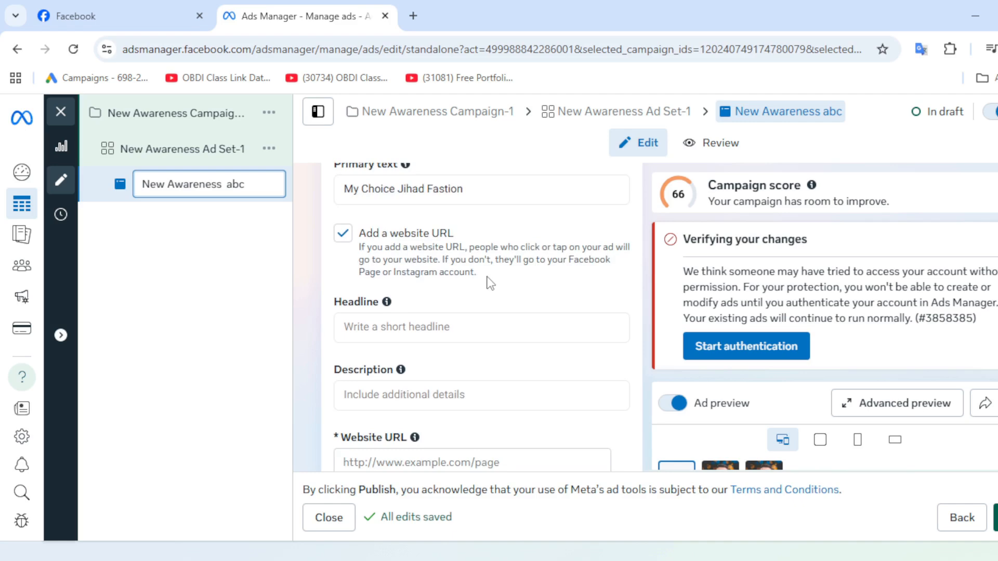
pyautogui.click(447, 249)
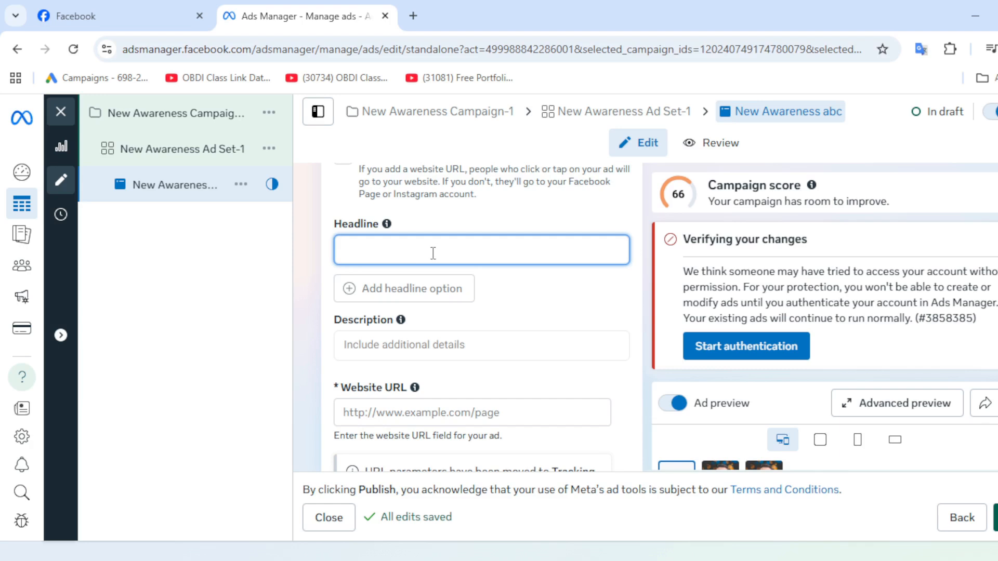
pyautogui.write('abcde')
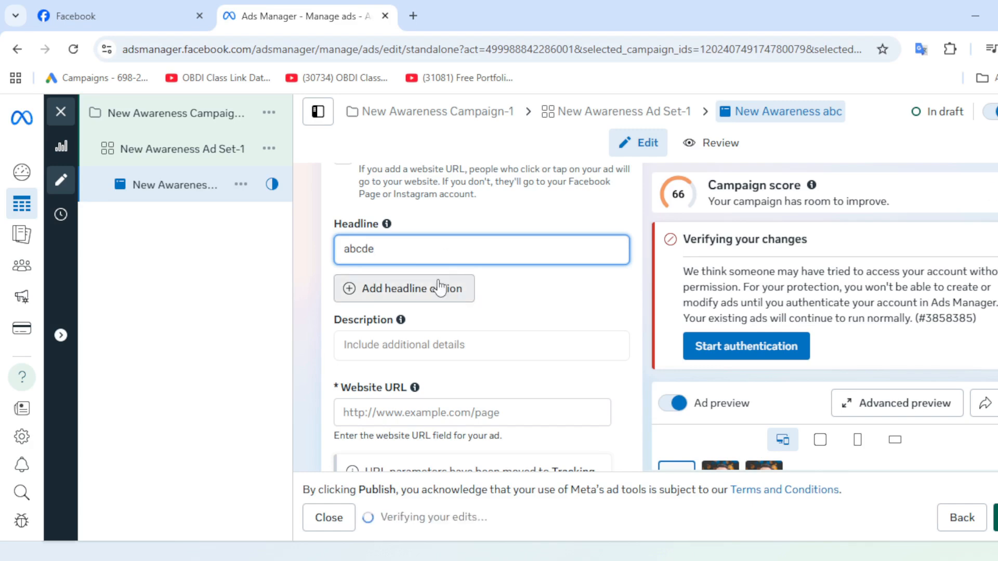
pyautogui.scroll(-1, 515, 305)
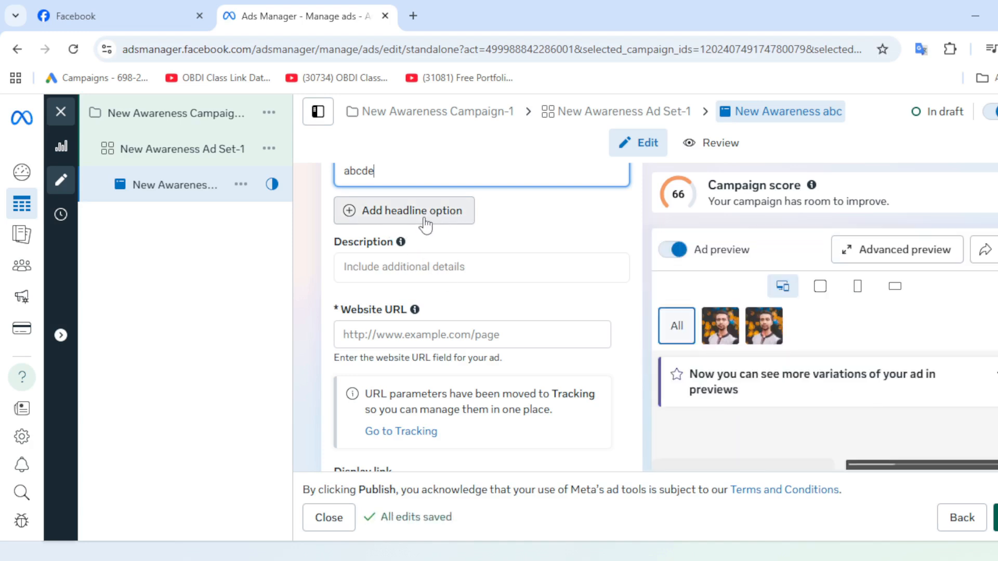
pyautogui.click(405, 272)
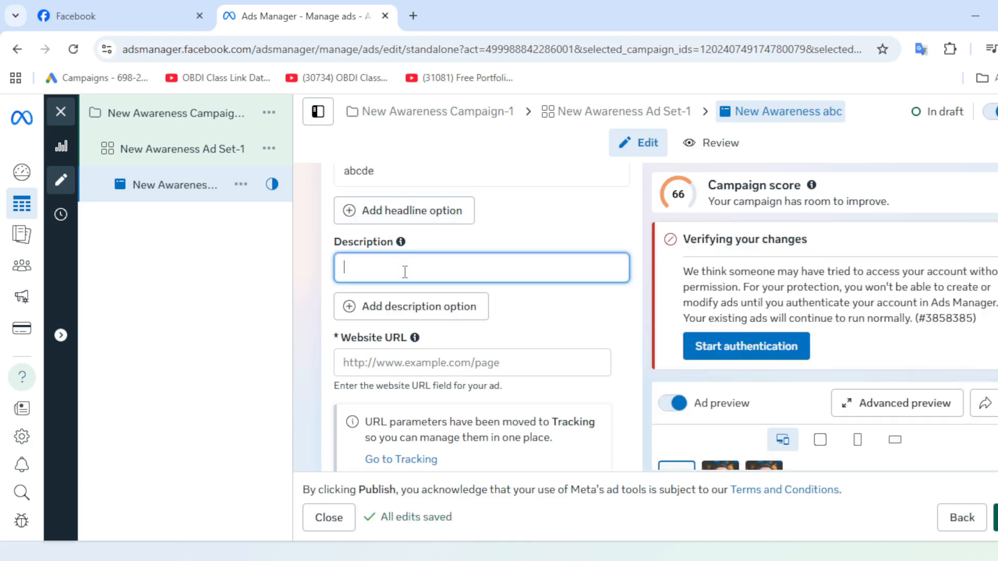
pyautogui.write('kjuguryfjgytruihi')
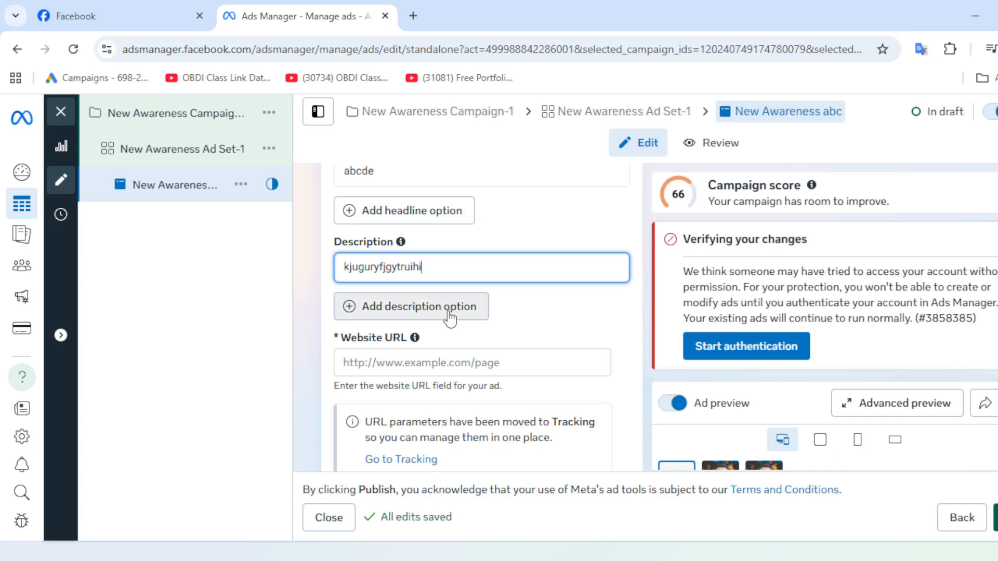
# Examine the ad's website URL and display link fields and the available mobile app choices
pyautogui.scroll(-1, 489, 319)
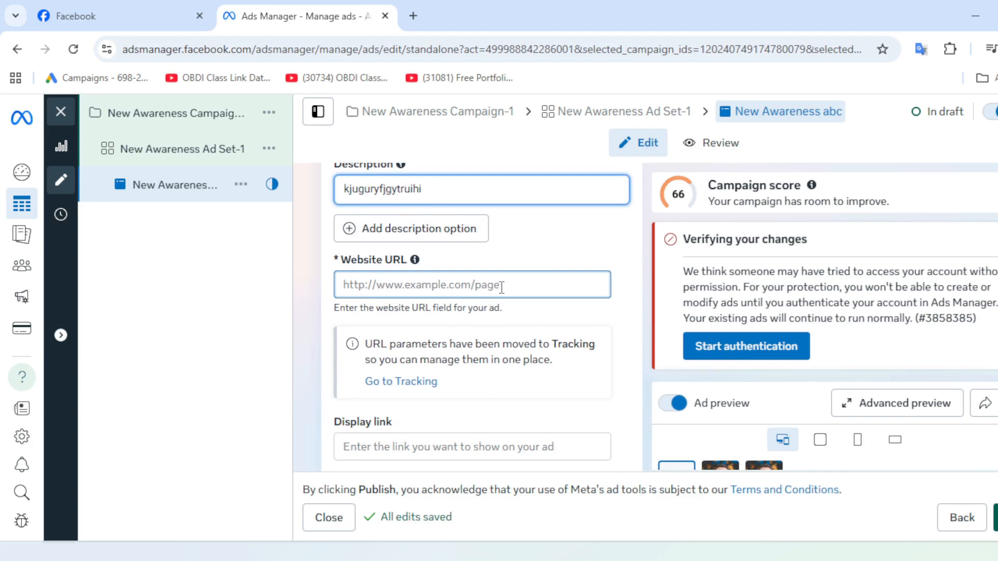
pyautogui.scroll(-2, 502, 287)
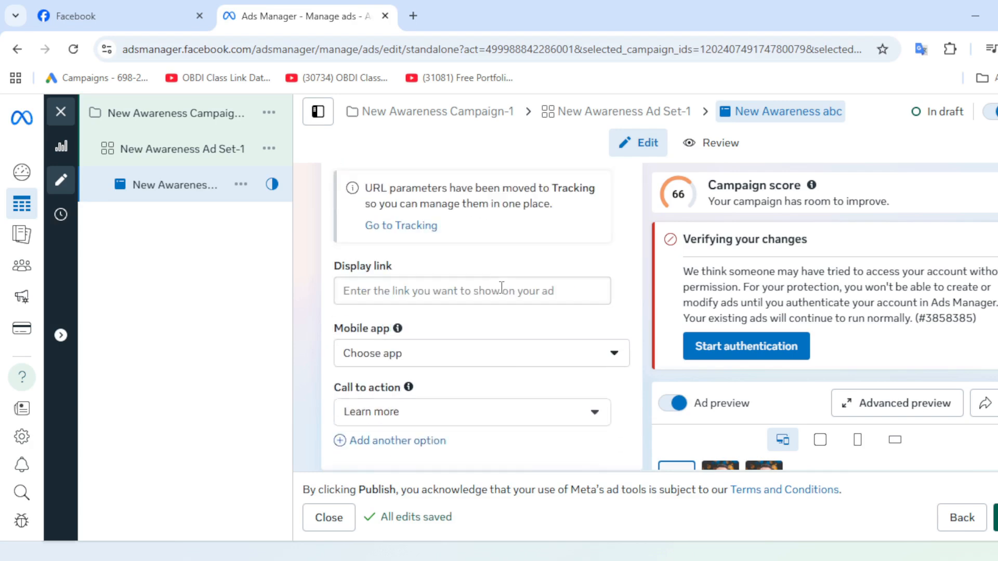
pyautogui.click(422, 291)
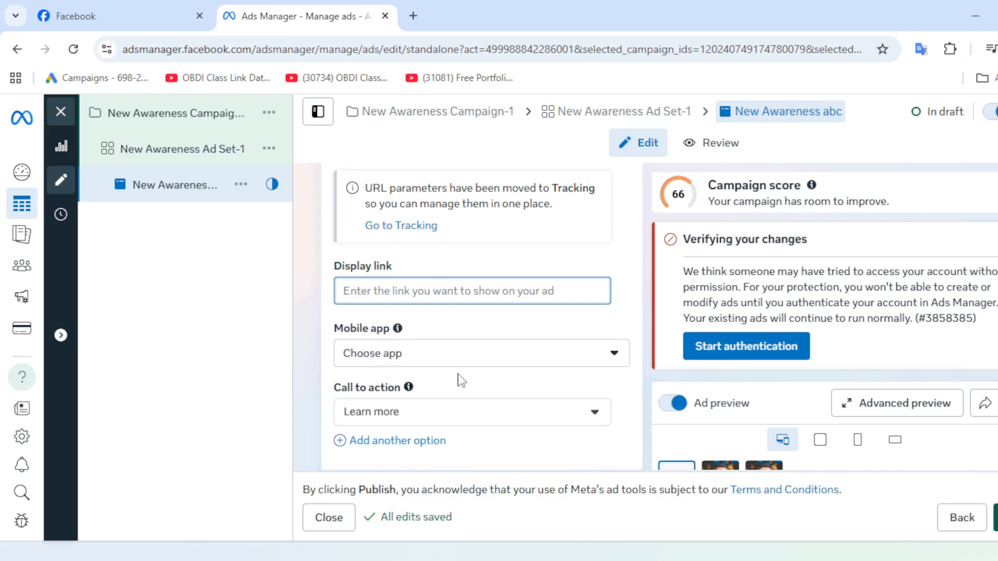
pyautogui.scroll(-2, 461, 381)
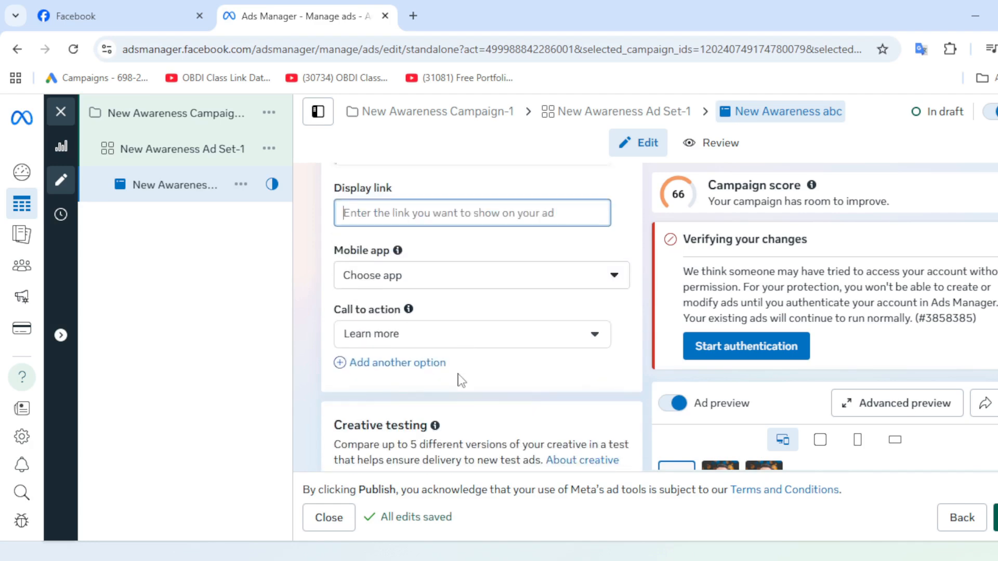
pyautogui.click(616, 281)
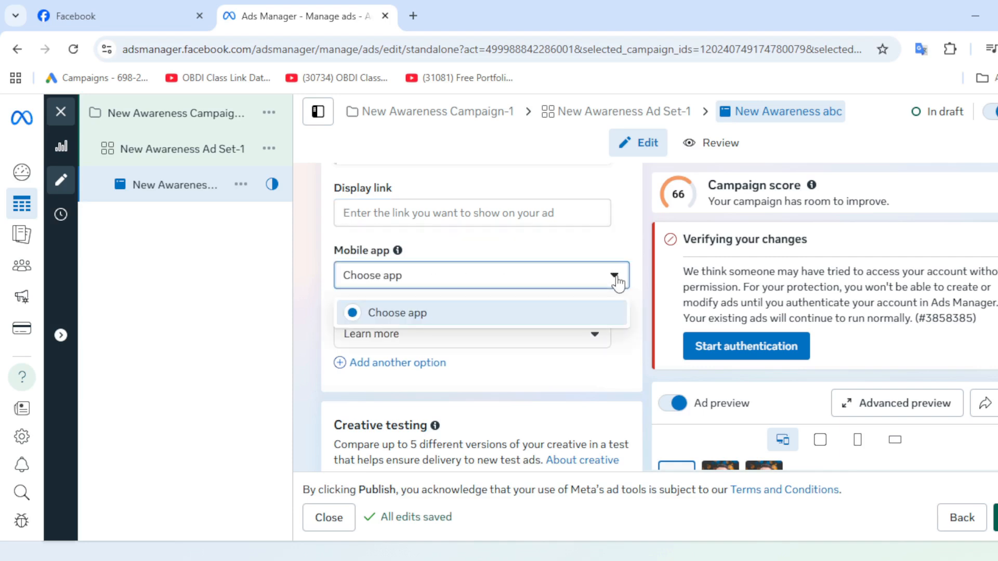
pyautogui.click(617, 281)
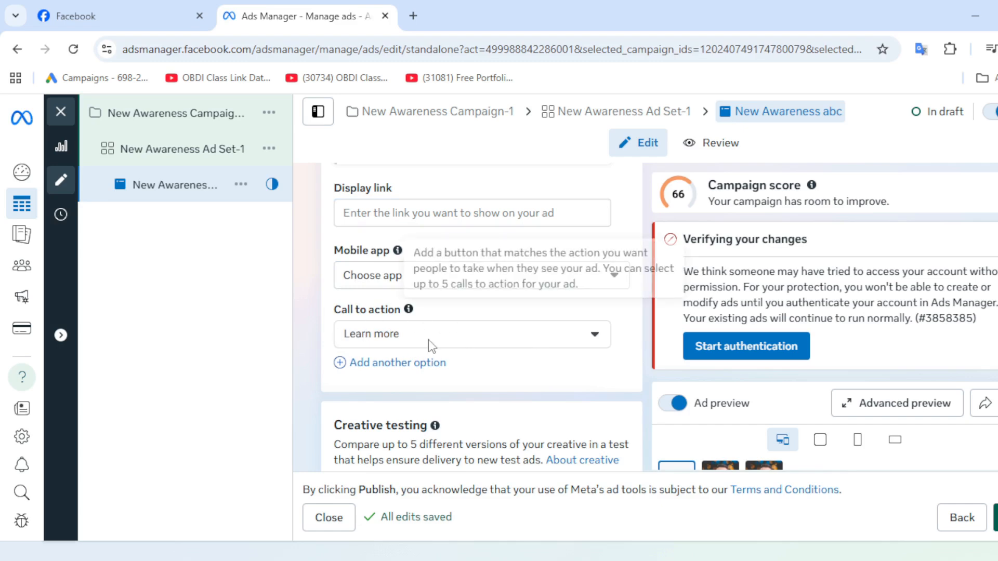
# Browse the available call to action options and set the ad's call to action to Order now
pyautogui.click(597, 338)
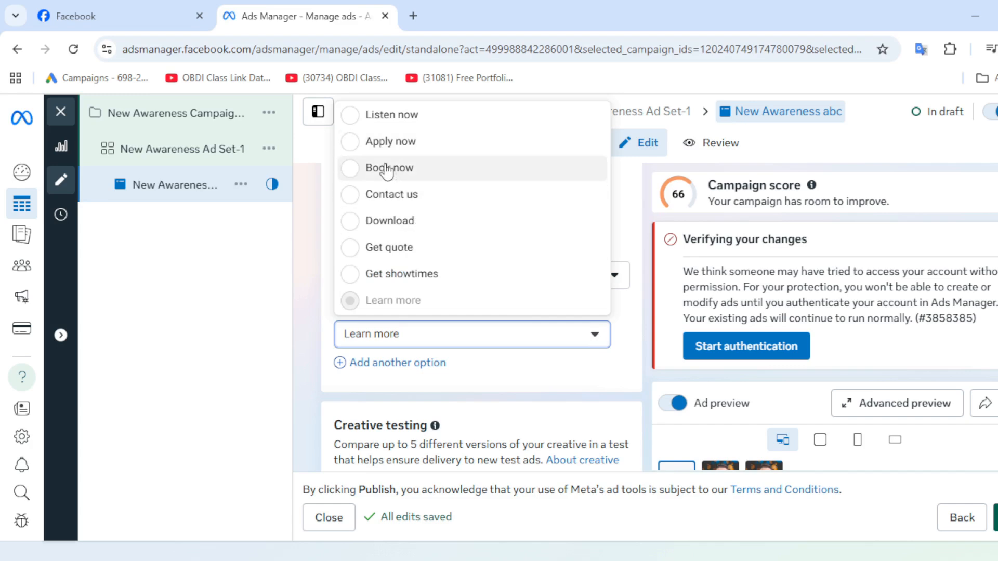
pyautogui.scroll(2, 387, 171)
pyautogui.scroll(3, 386, 169)
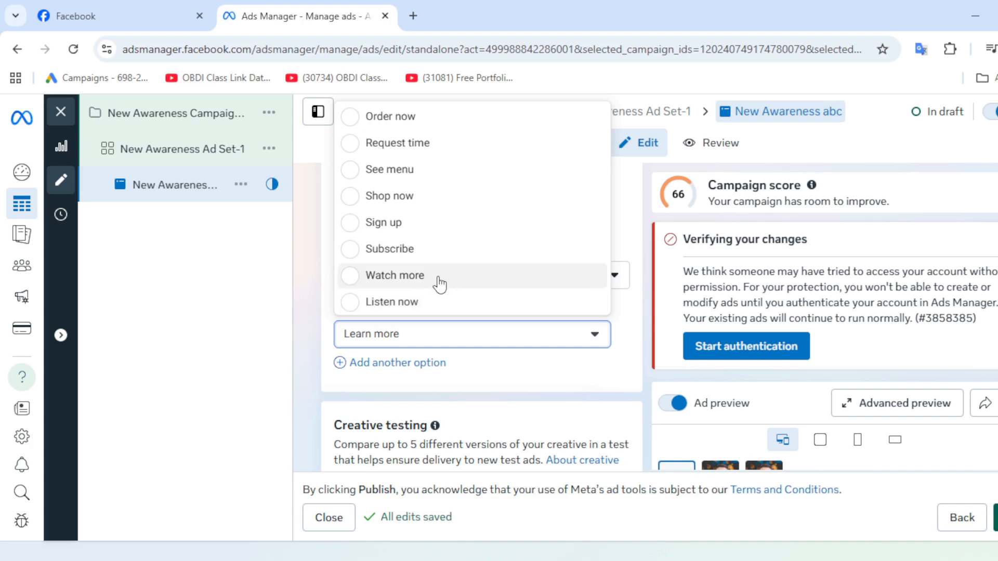
pyautogui.scroll(-3, 447, 247)
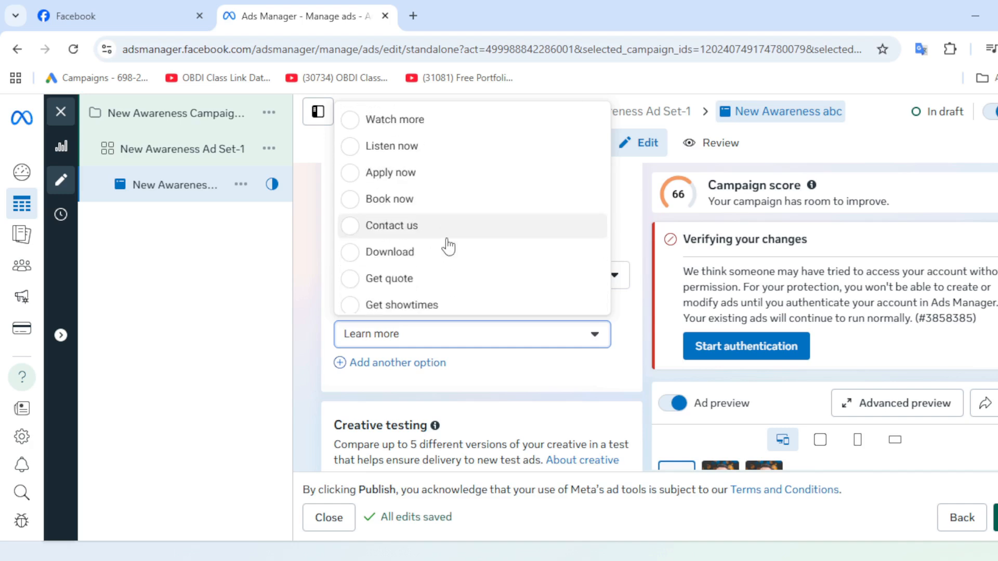
pyautogui.scroll(3, 447, 248)
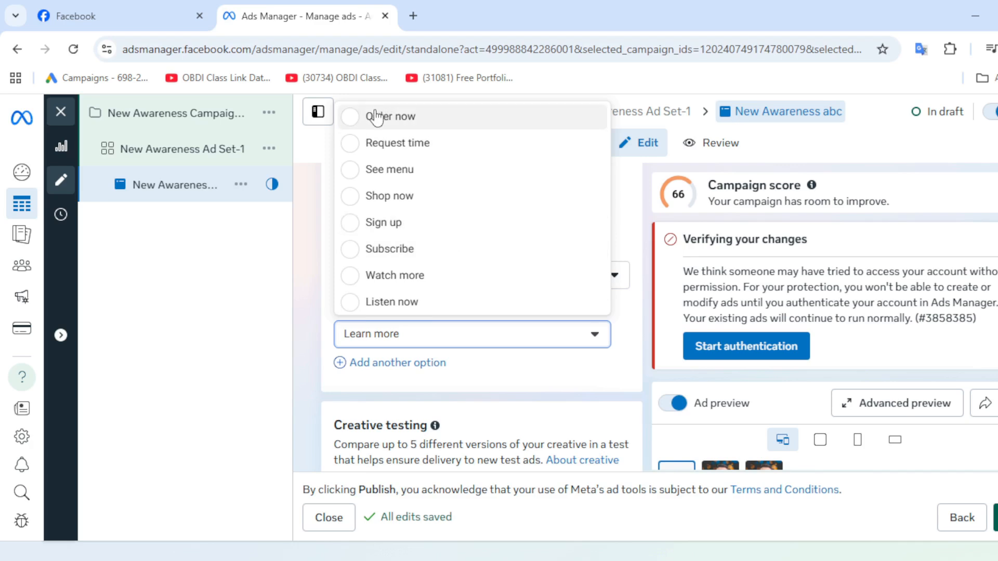
pyautogui.click(347, 122)
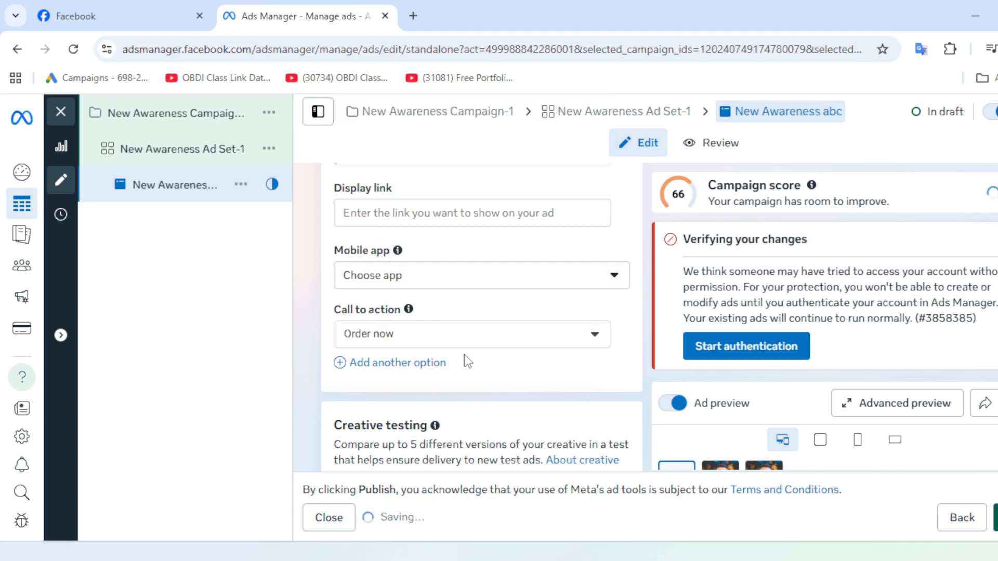
# Look over the ad's creative testing and tracking sections, including website events, app events and URL parameters
pyautogui.scroll(-1, 488, 353)
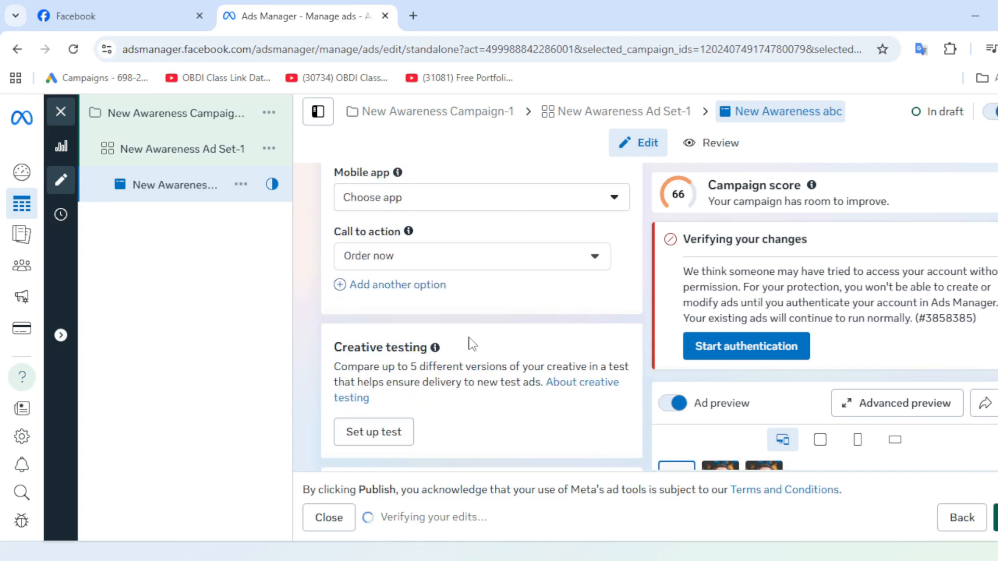
pyautogui.scroll(-2, 442, 310)
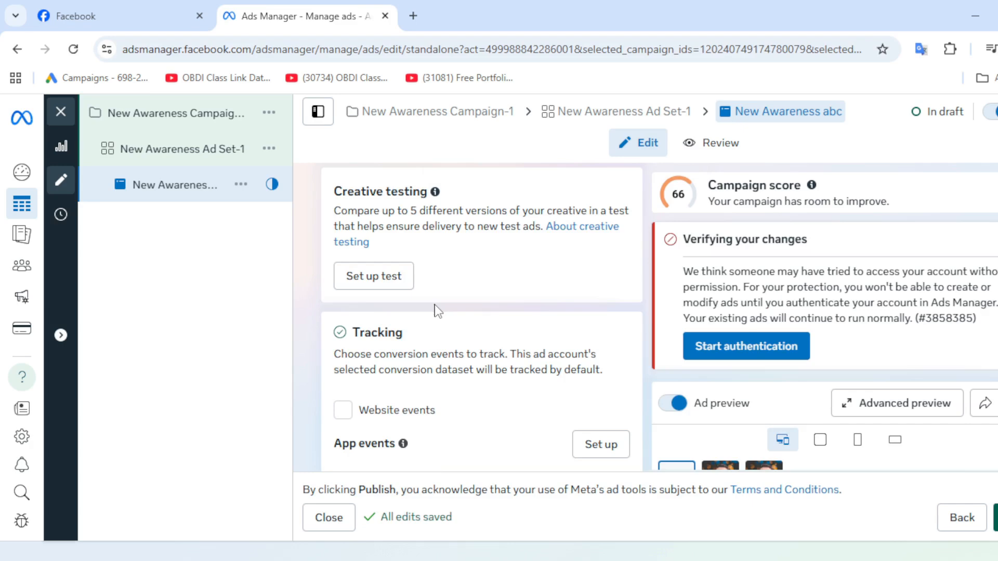
pyautogui.scroll(-1, 407, 289)
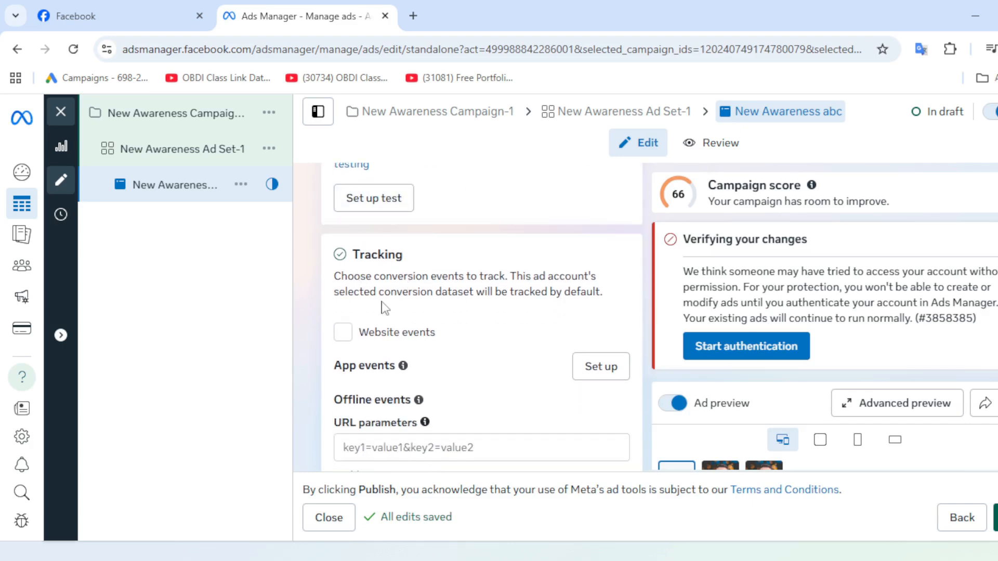
pyautogui.scroll(-1, 528, 344)
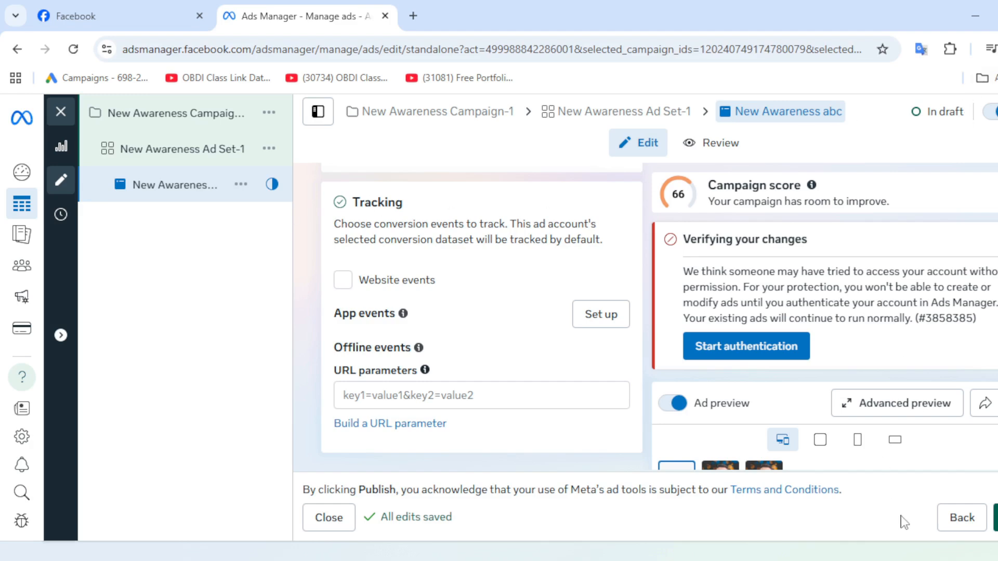
pyautogui.click(539, 558)
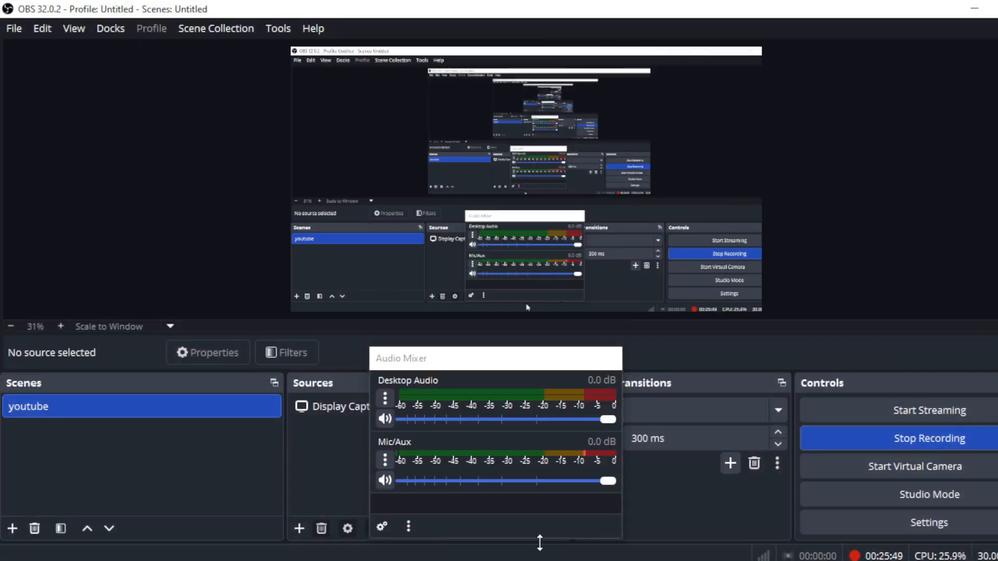